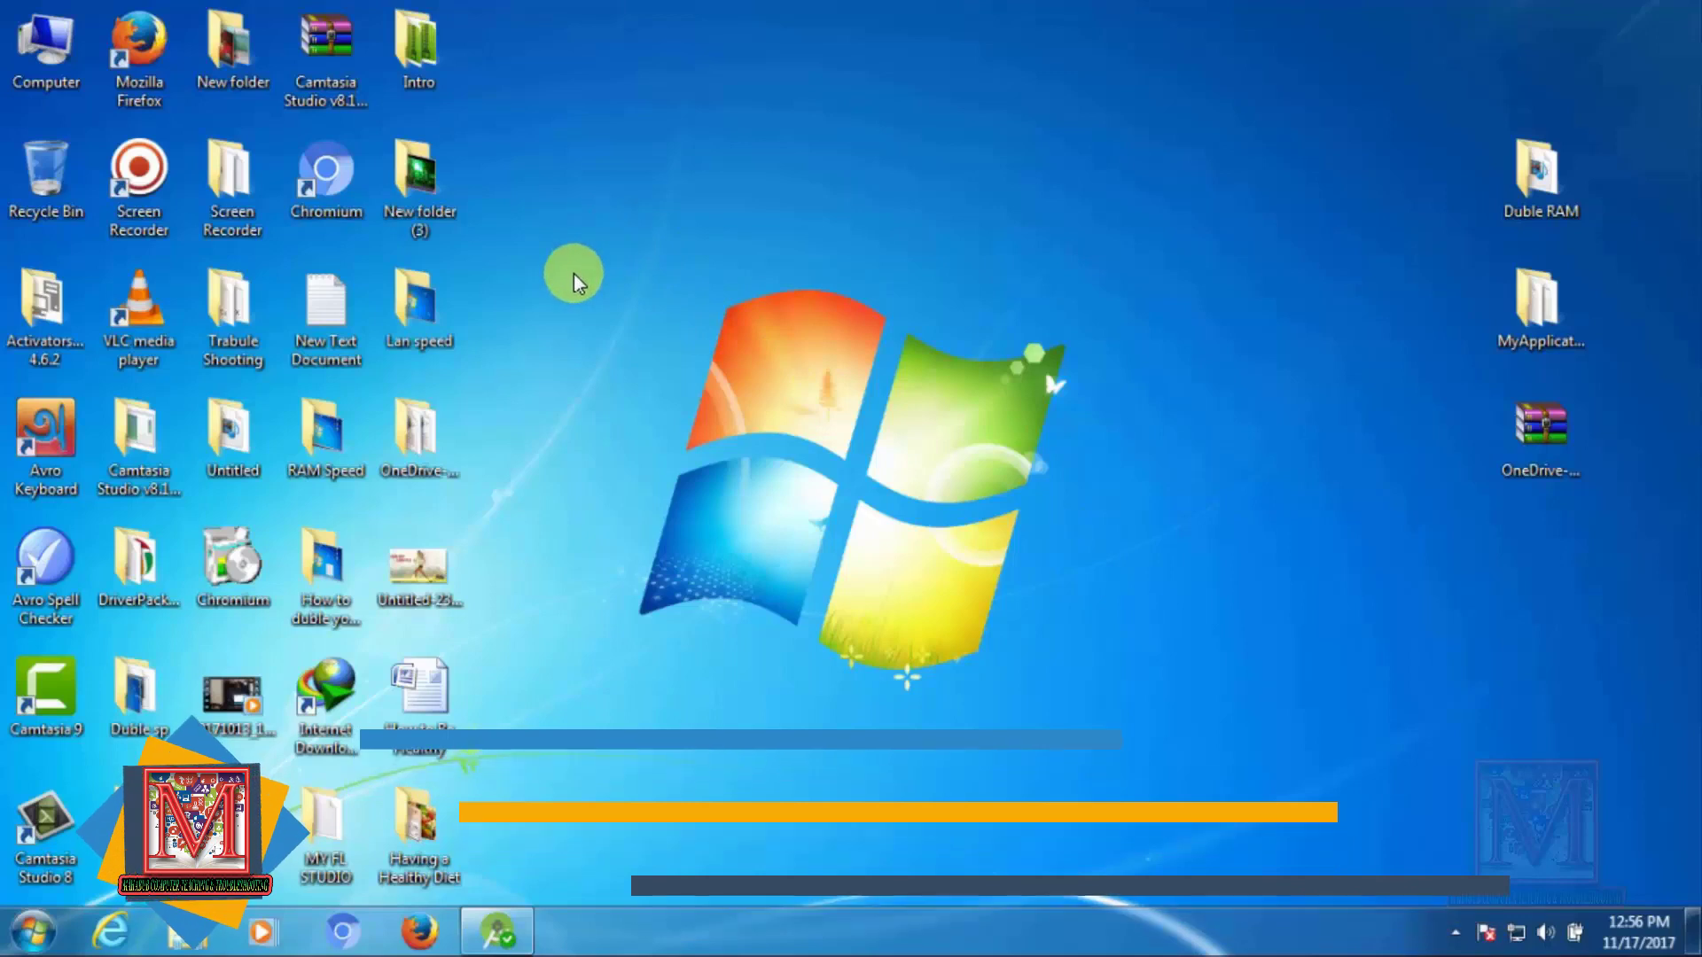
drag(566, 263, 1226, 812)
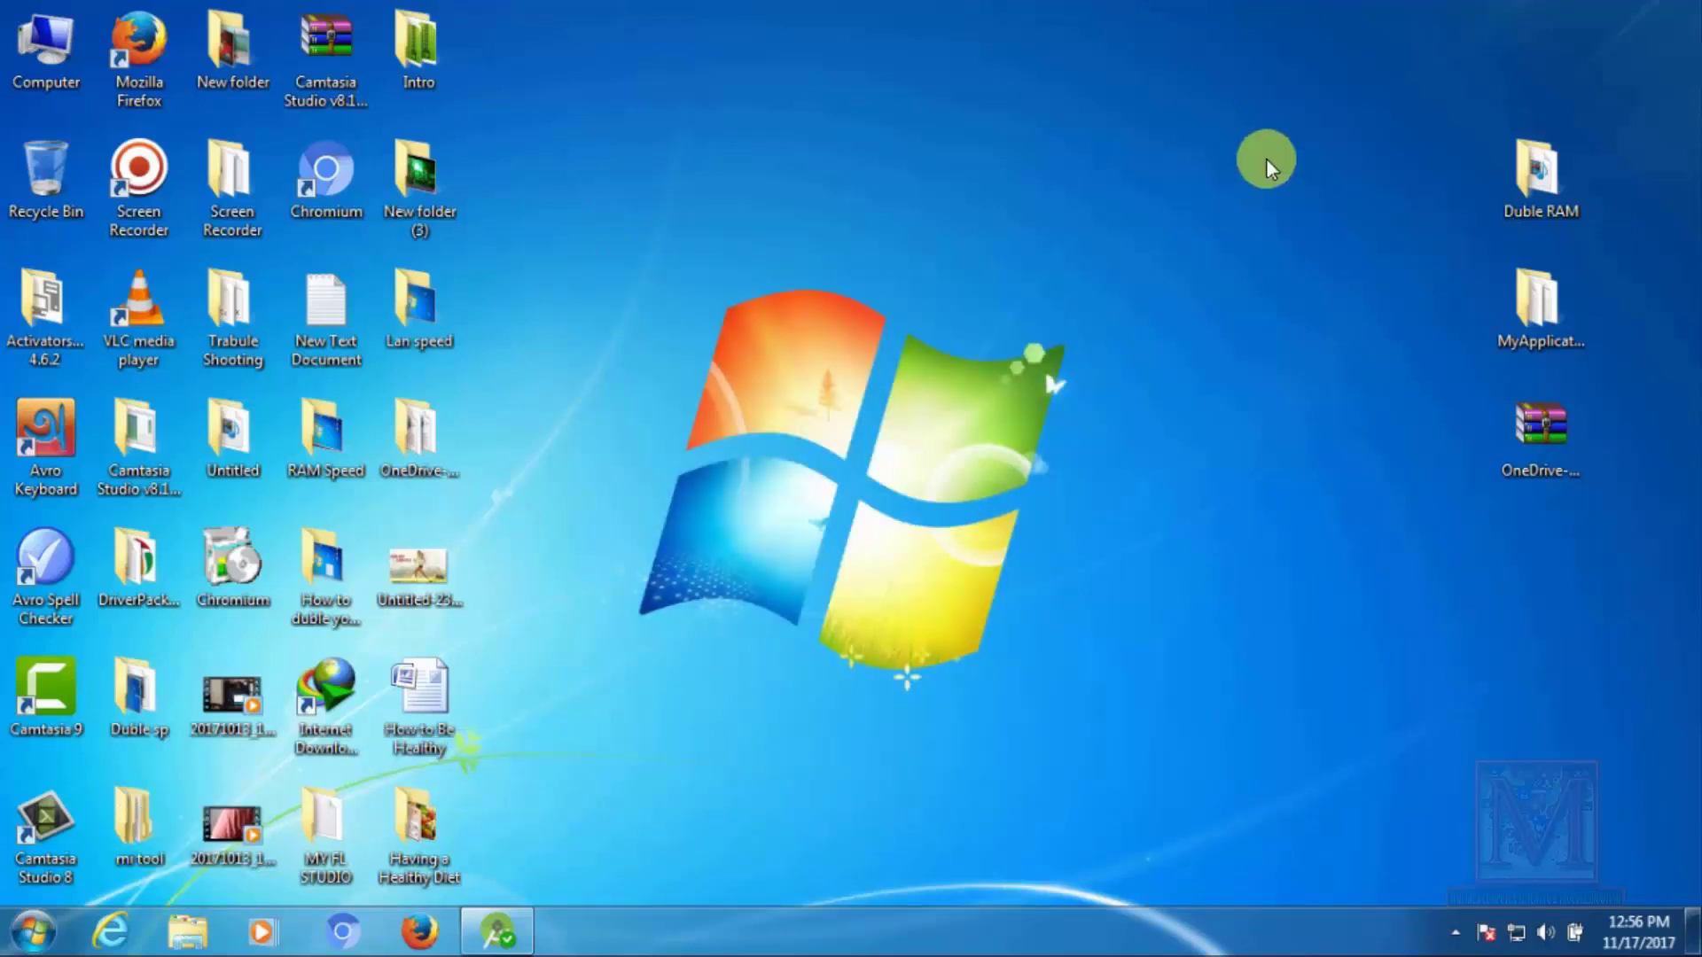
drag(1326, 66, 1555, 665)
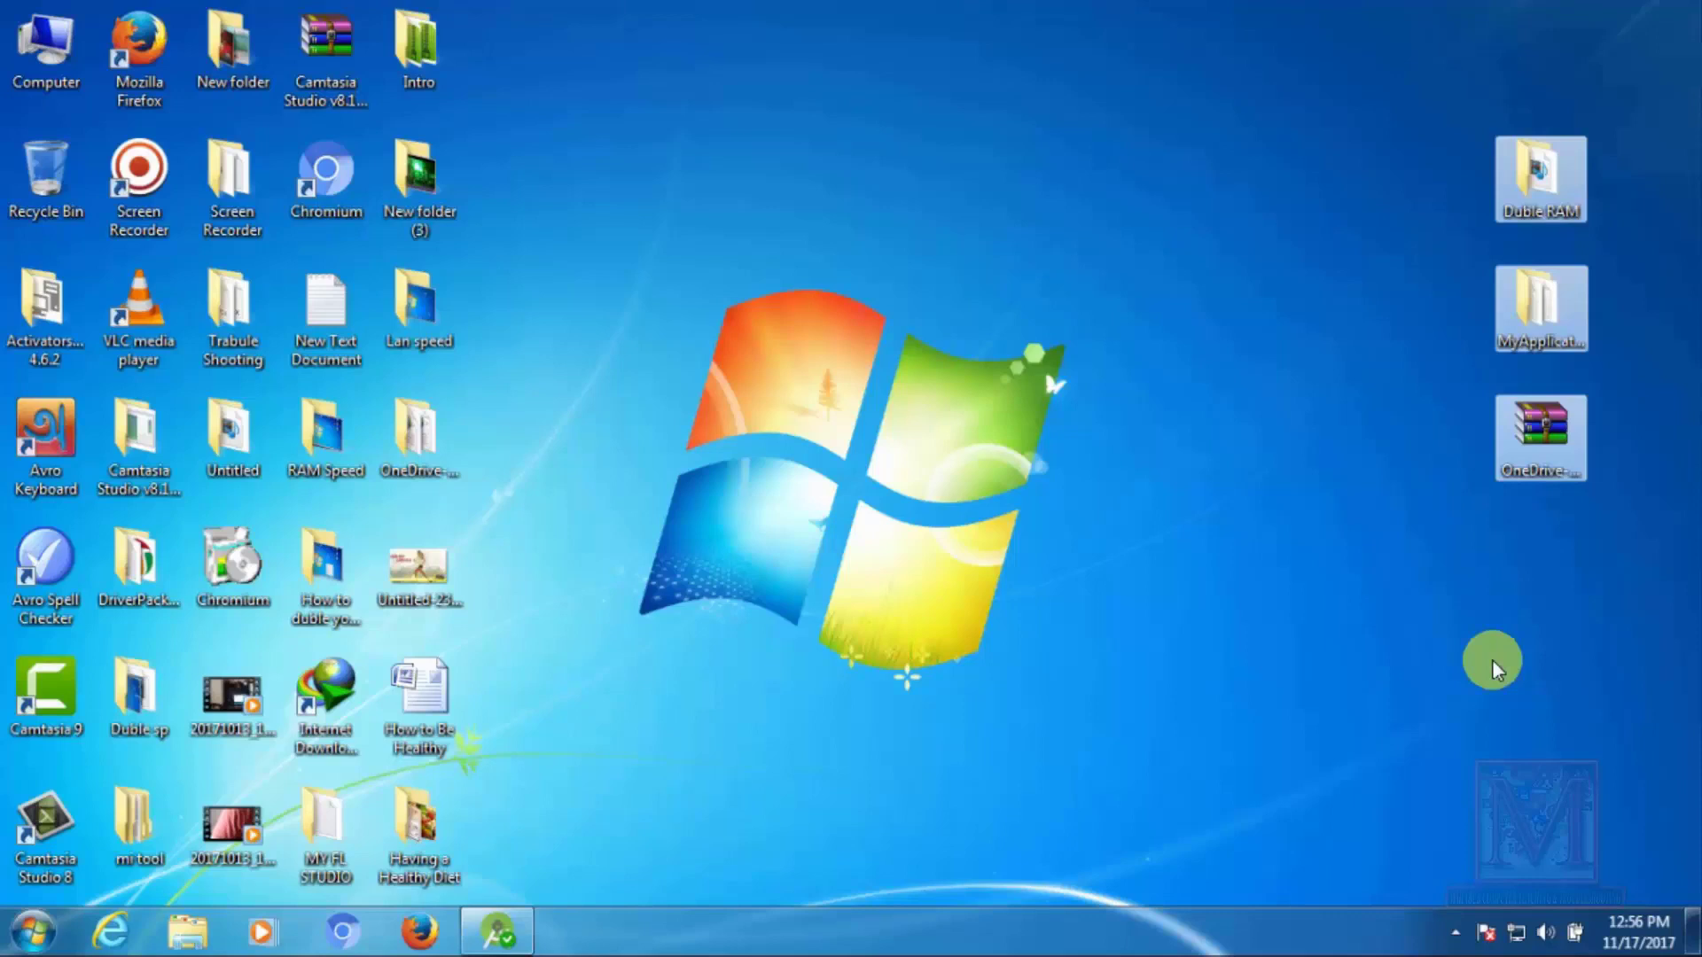
right_click(1207, 195)
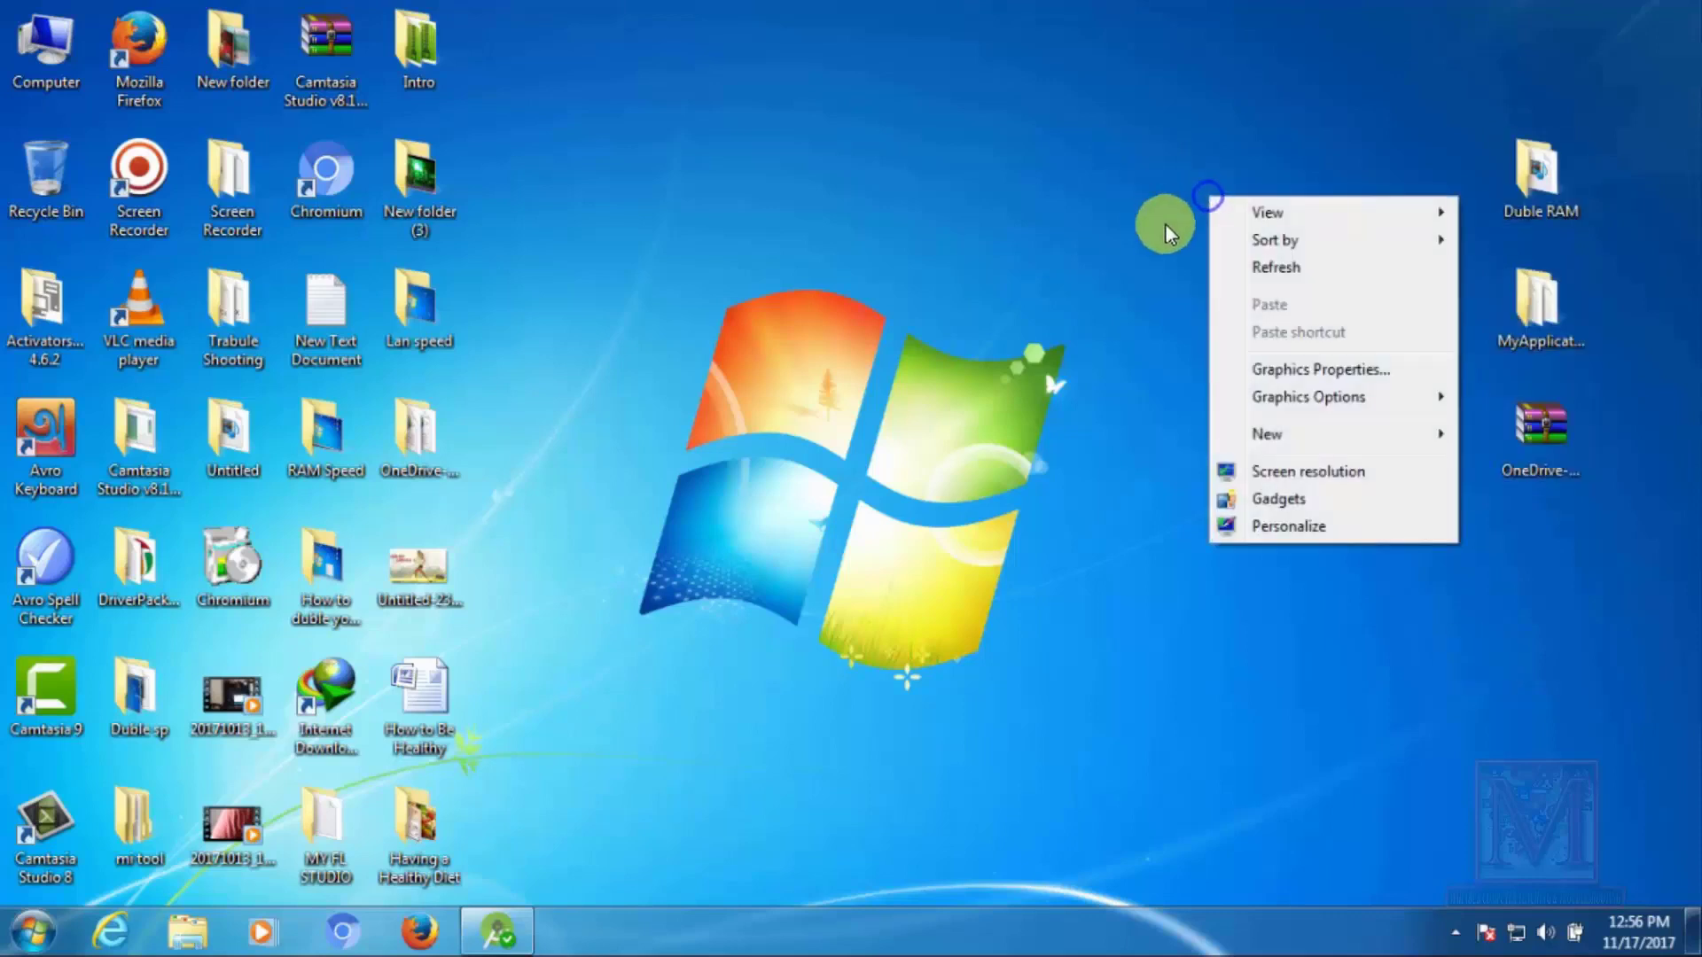
click(1237, 267)
- Line up the Duble RAM folder, the MyApplication folder and the OneDrive-2017-11-09 archive along the desktop's right edge and refresh the desktop
drag(1507, 189, 1596, 64)
drag(1562, 298, 1619, 220)
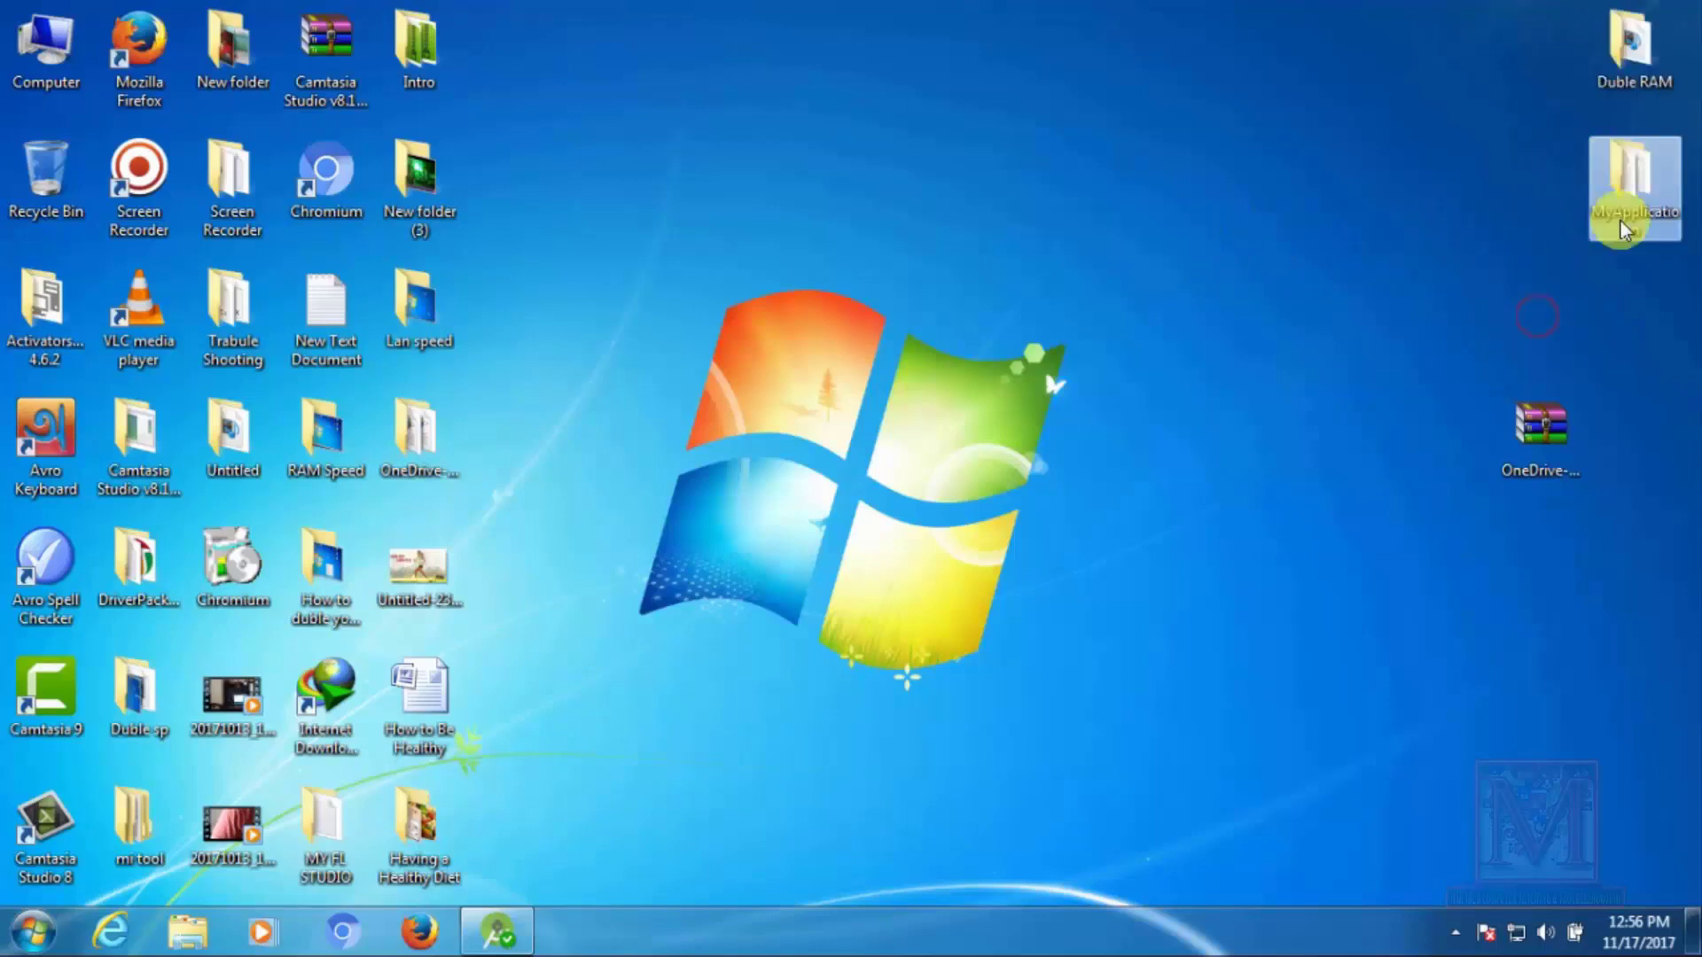
drag(1544, 436, 1614, 311)
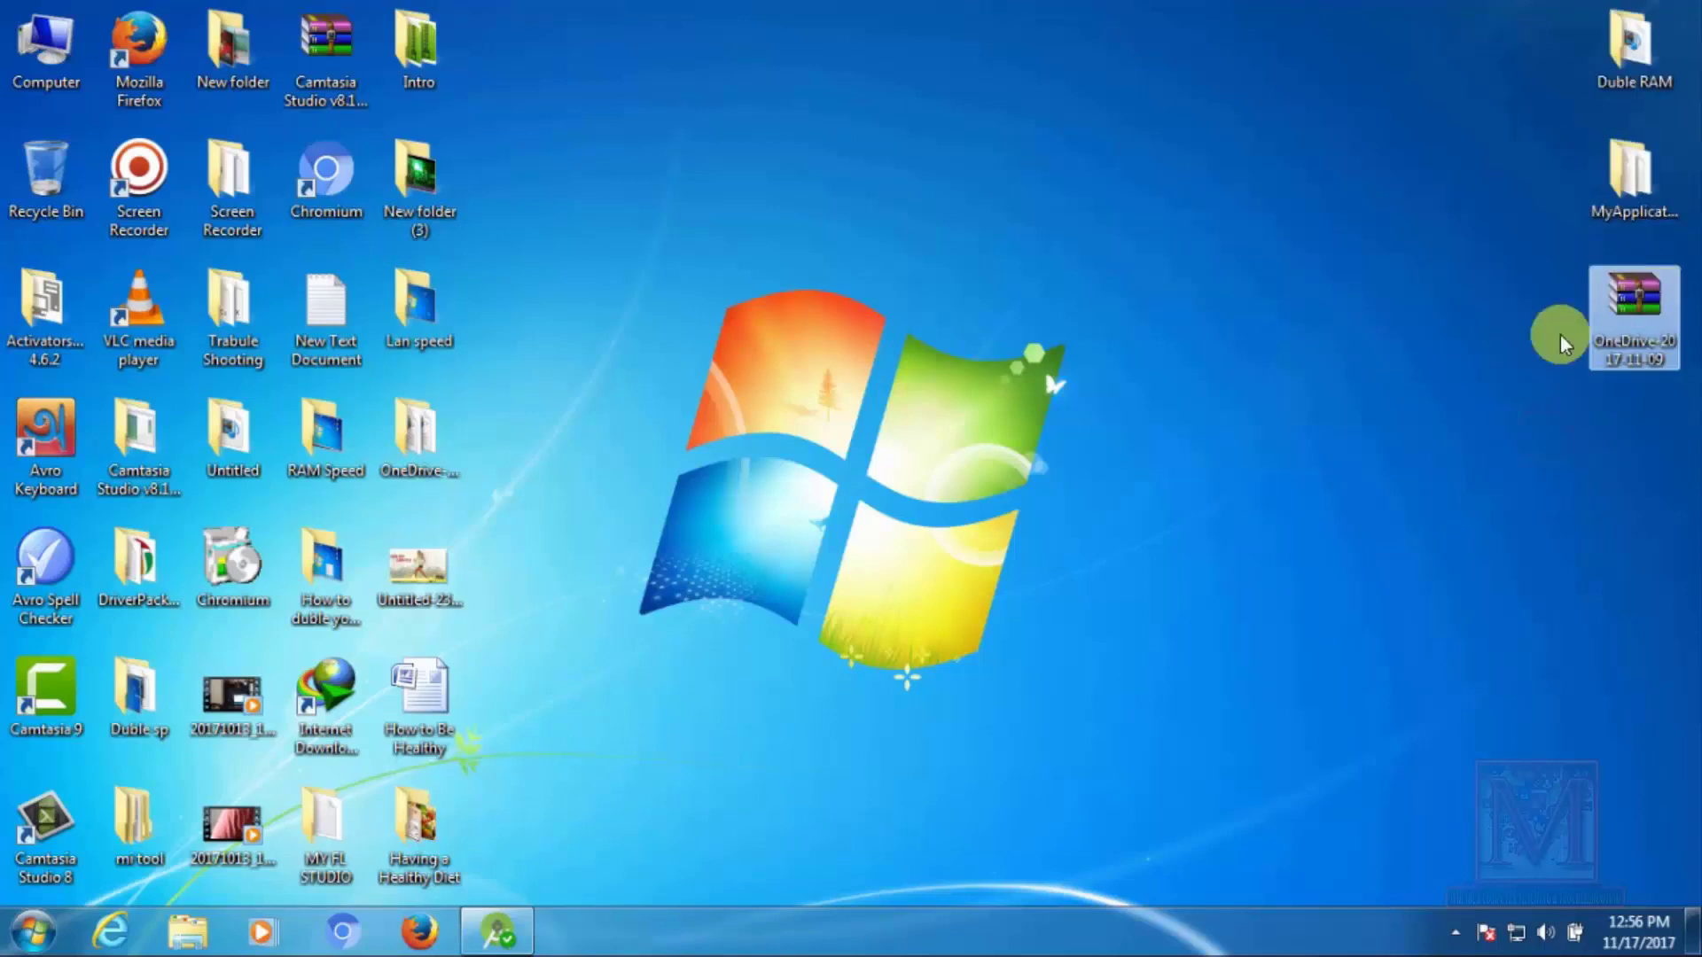
right_click(1260, 104)
click(1301, 172)
right_click(1129, 204)
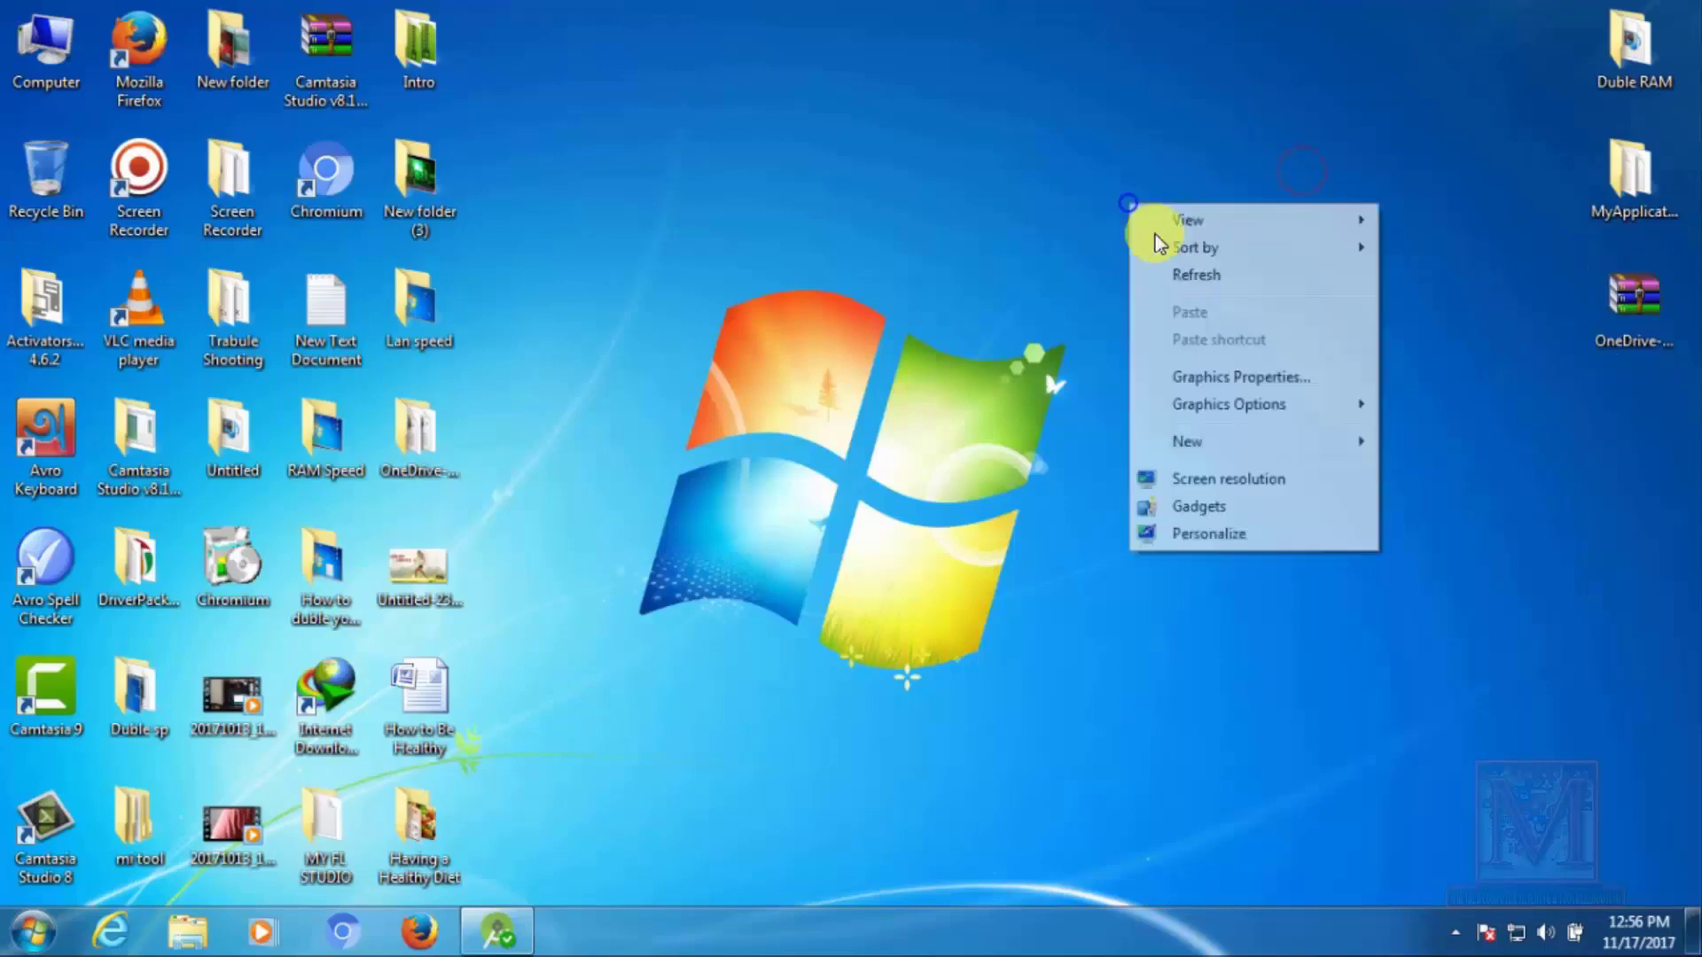
click(1216, 275)
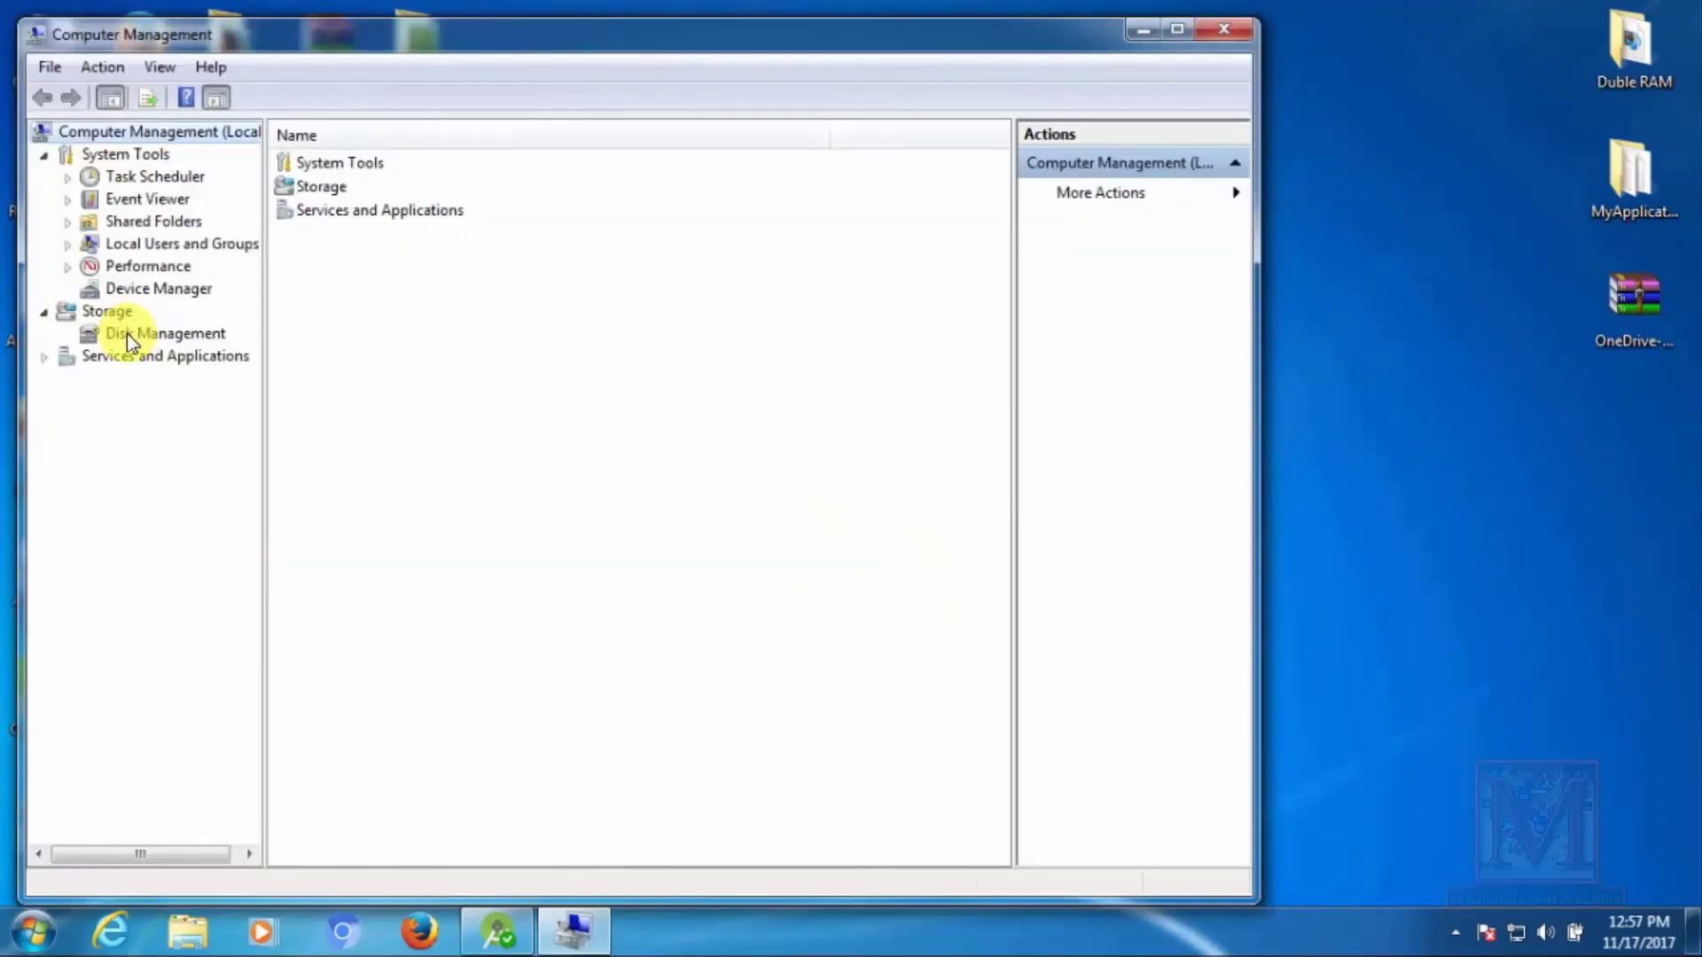
- Examine the partitions of Disk 0 in Disk Management and close Computer Management
click(126, 333)
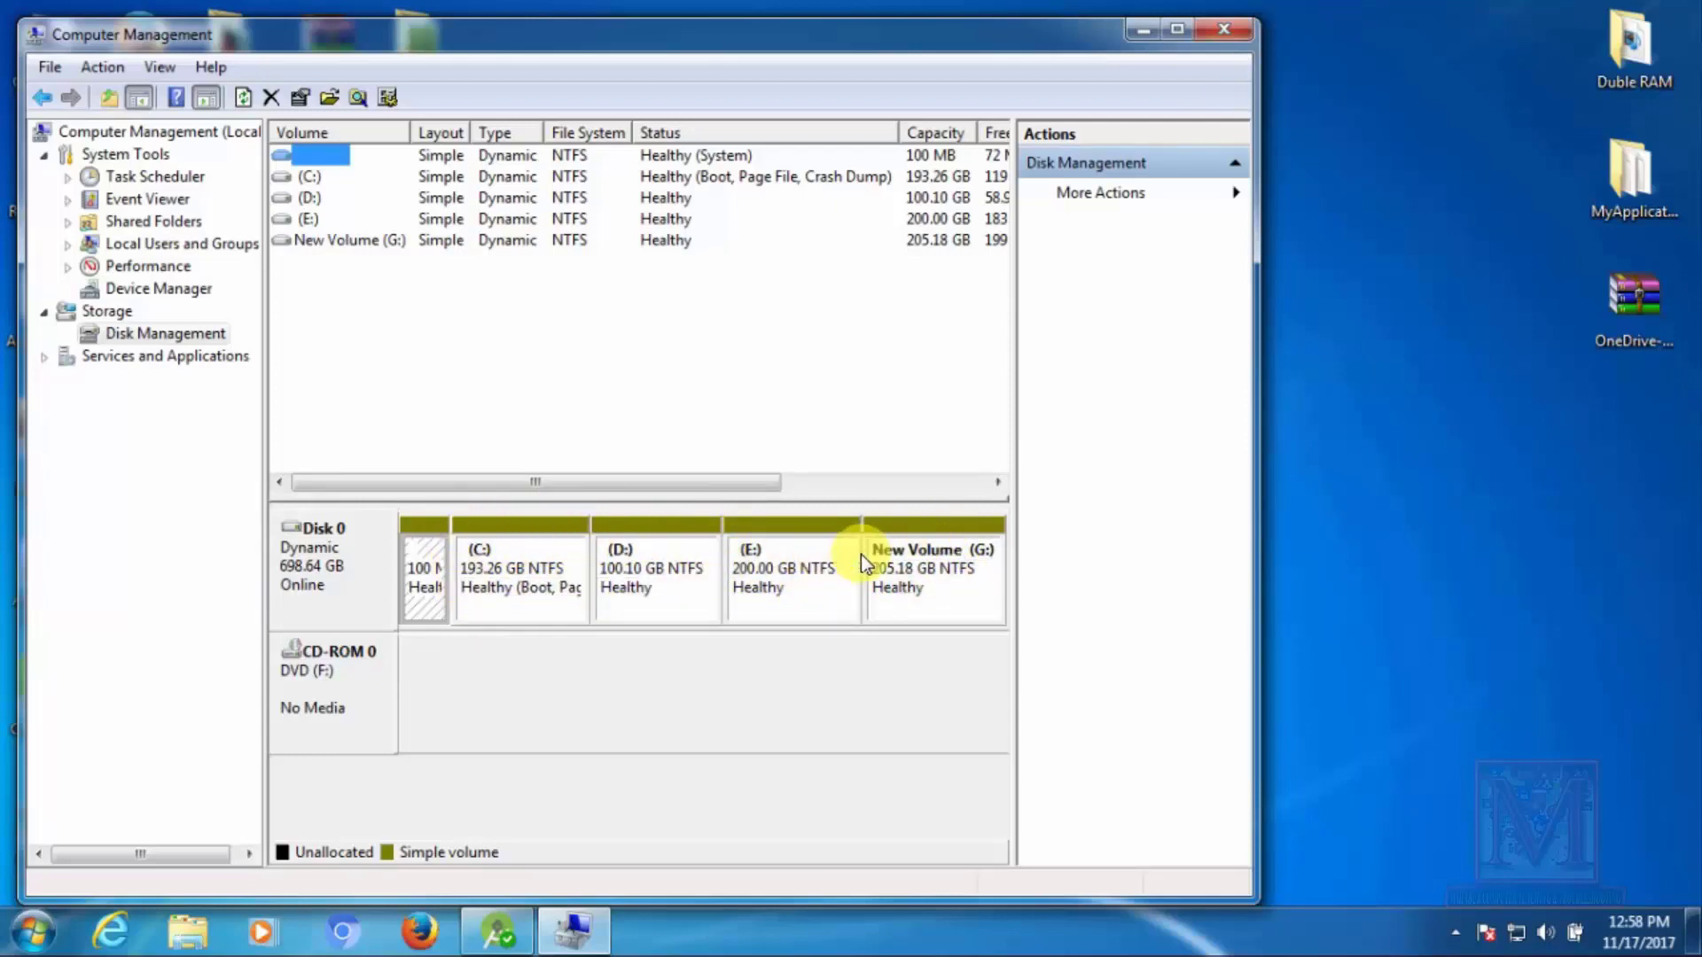
click(931, 605)
click(1225, 35)
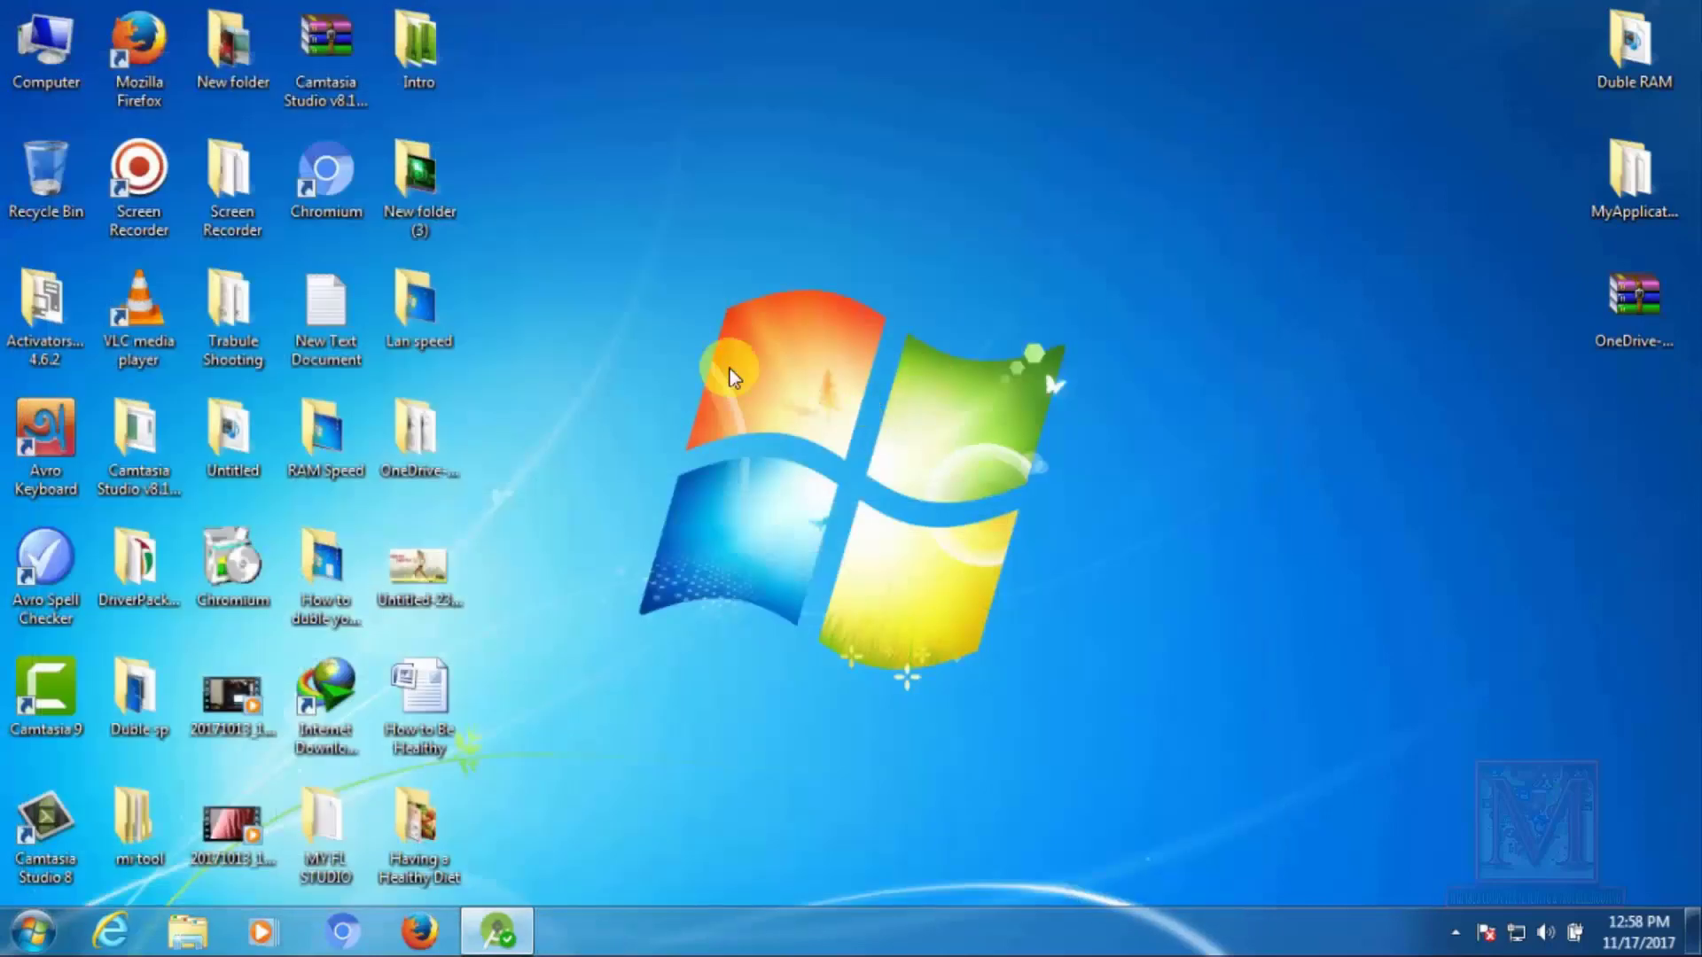
- Refresh the desktop, open the Computer window and check the size and free space of drives C and D
right_click(574, 232)
click(631, 305)
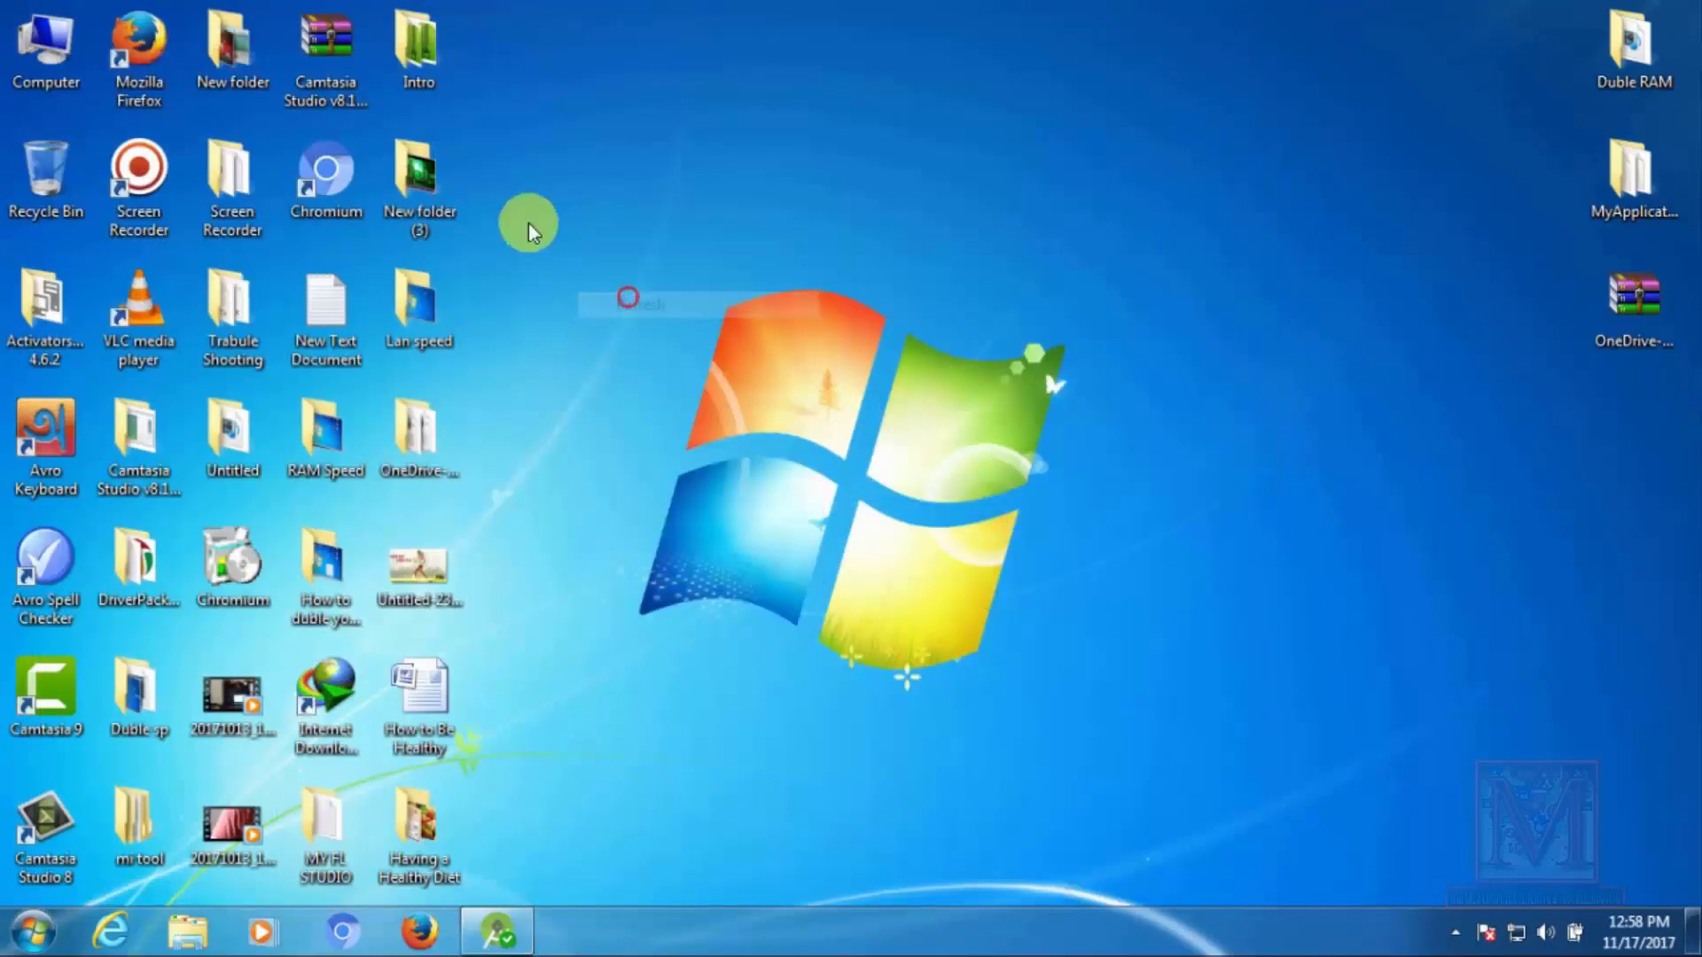
double_click(44, 44)
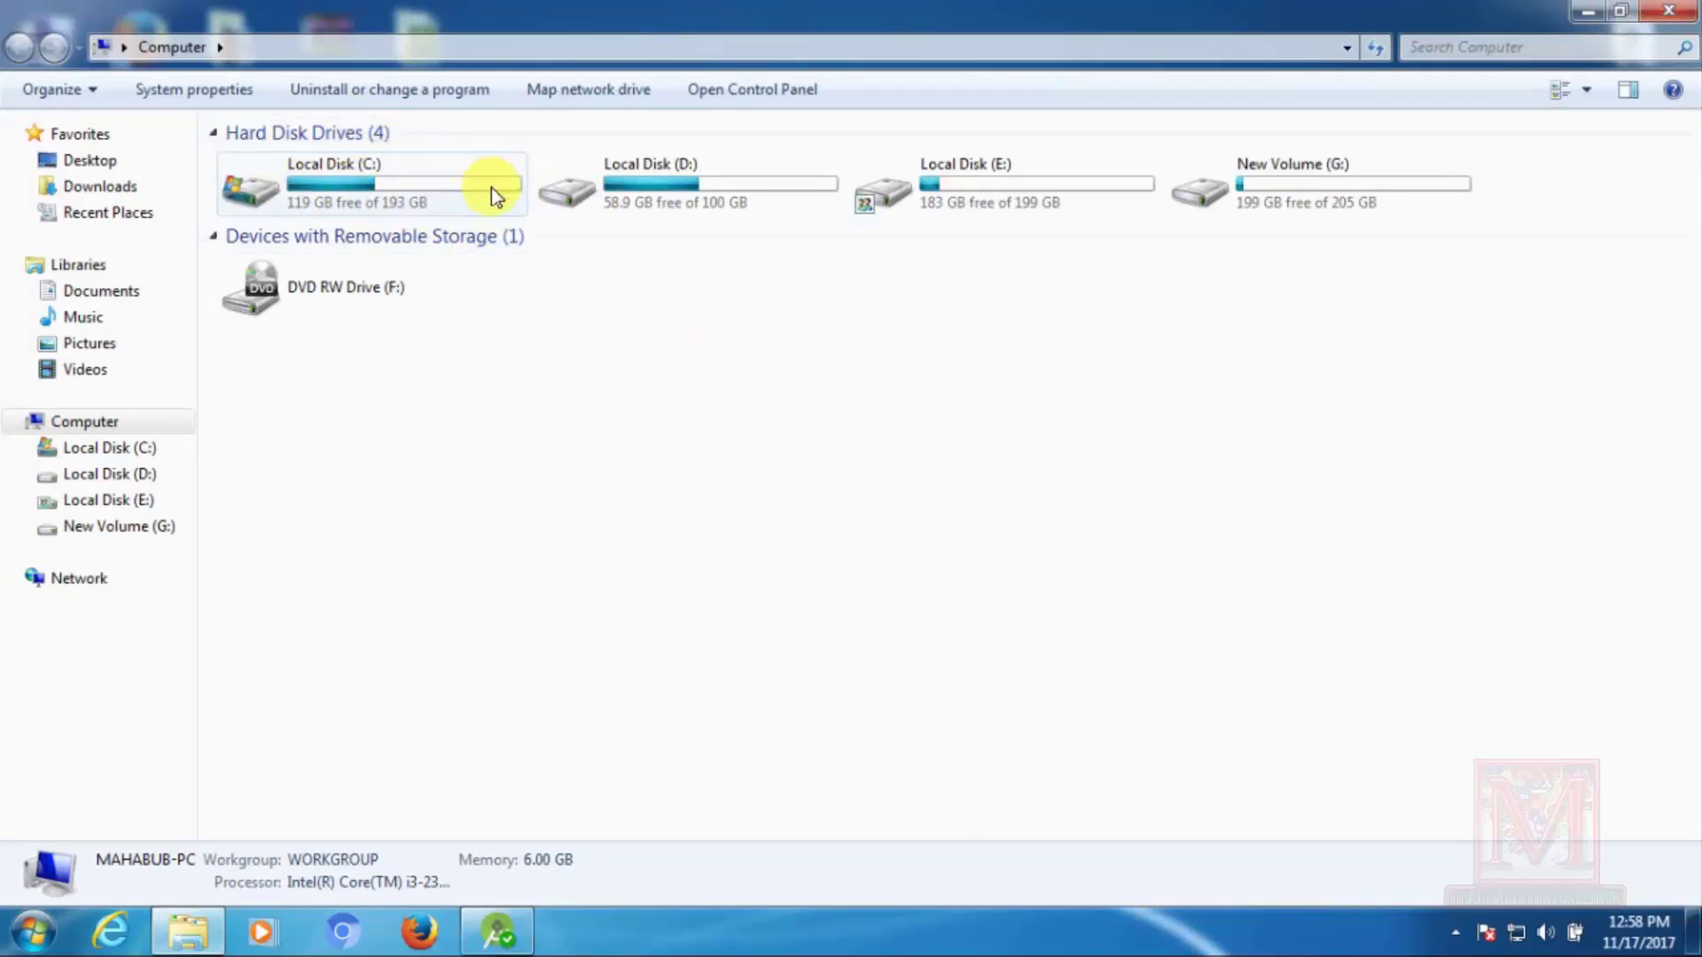
click(366, 190)
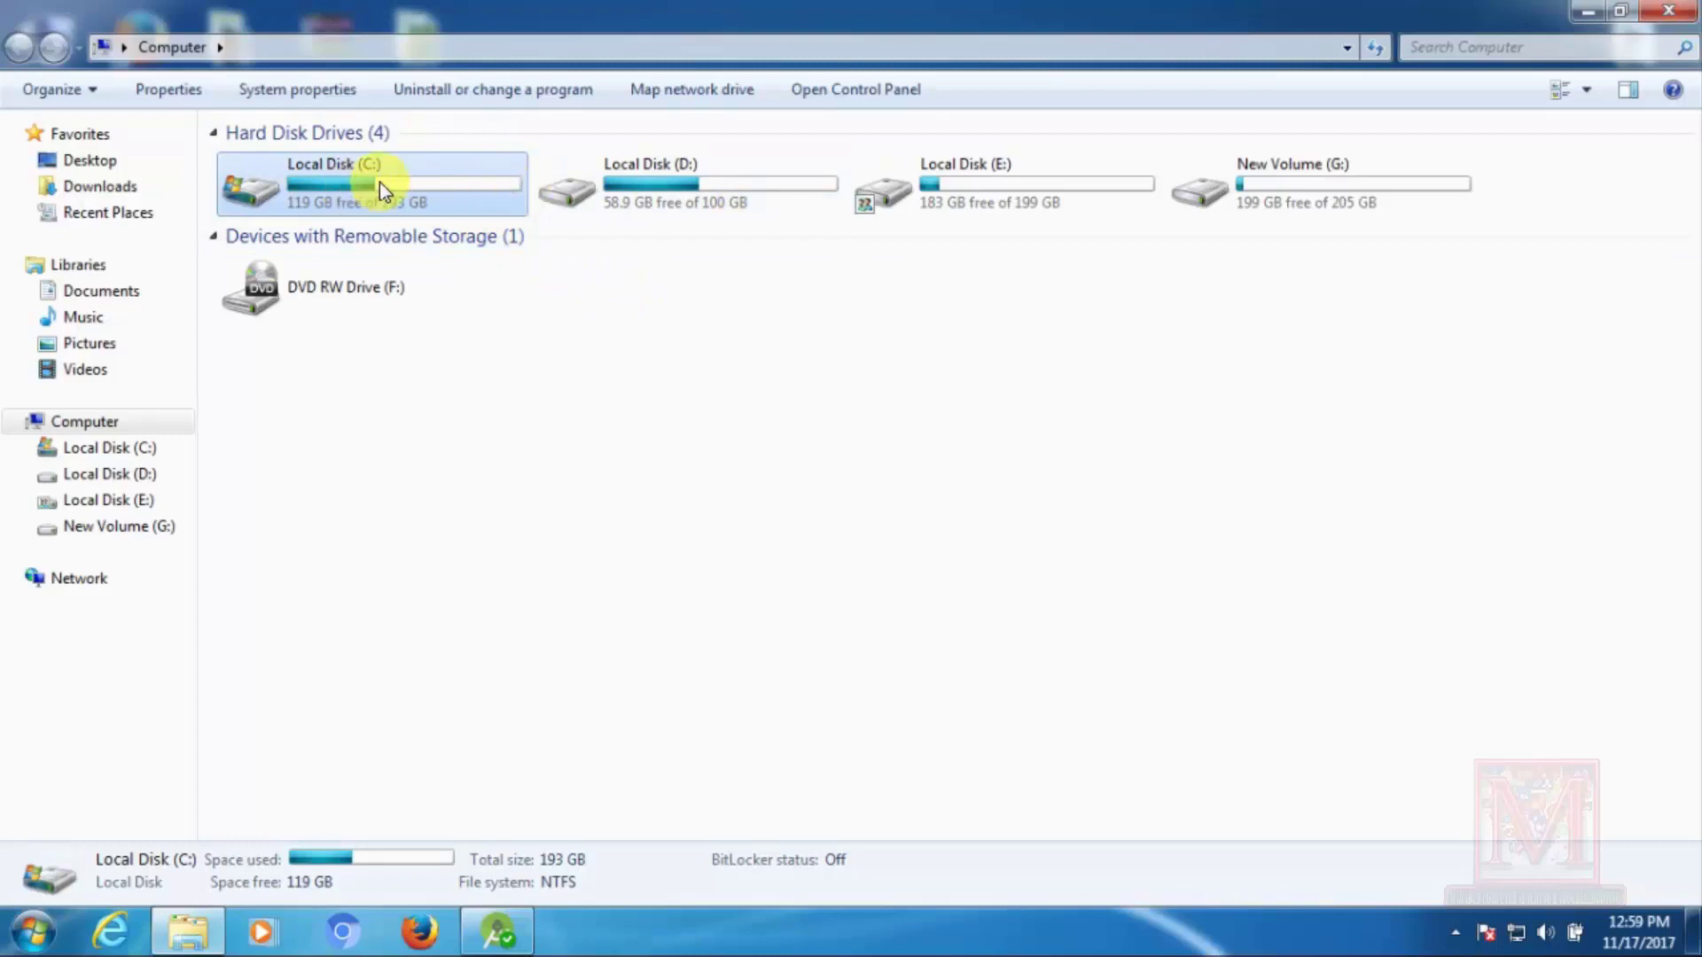
click(663, 367)
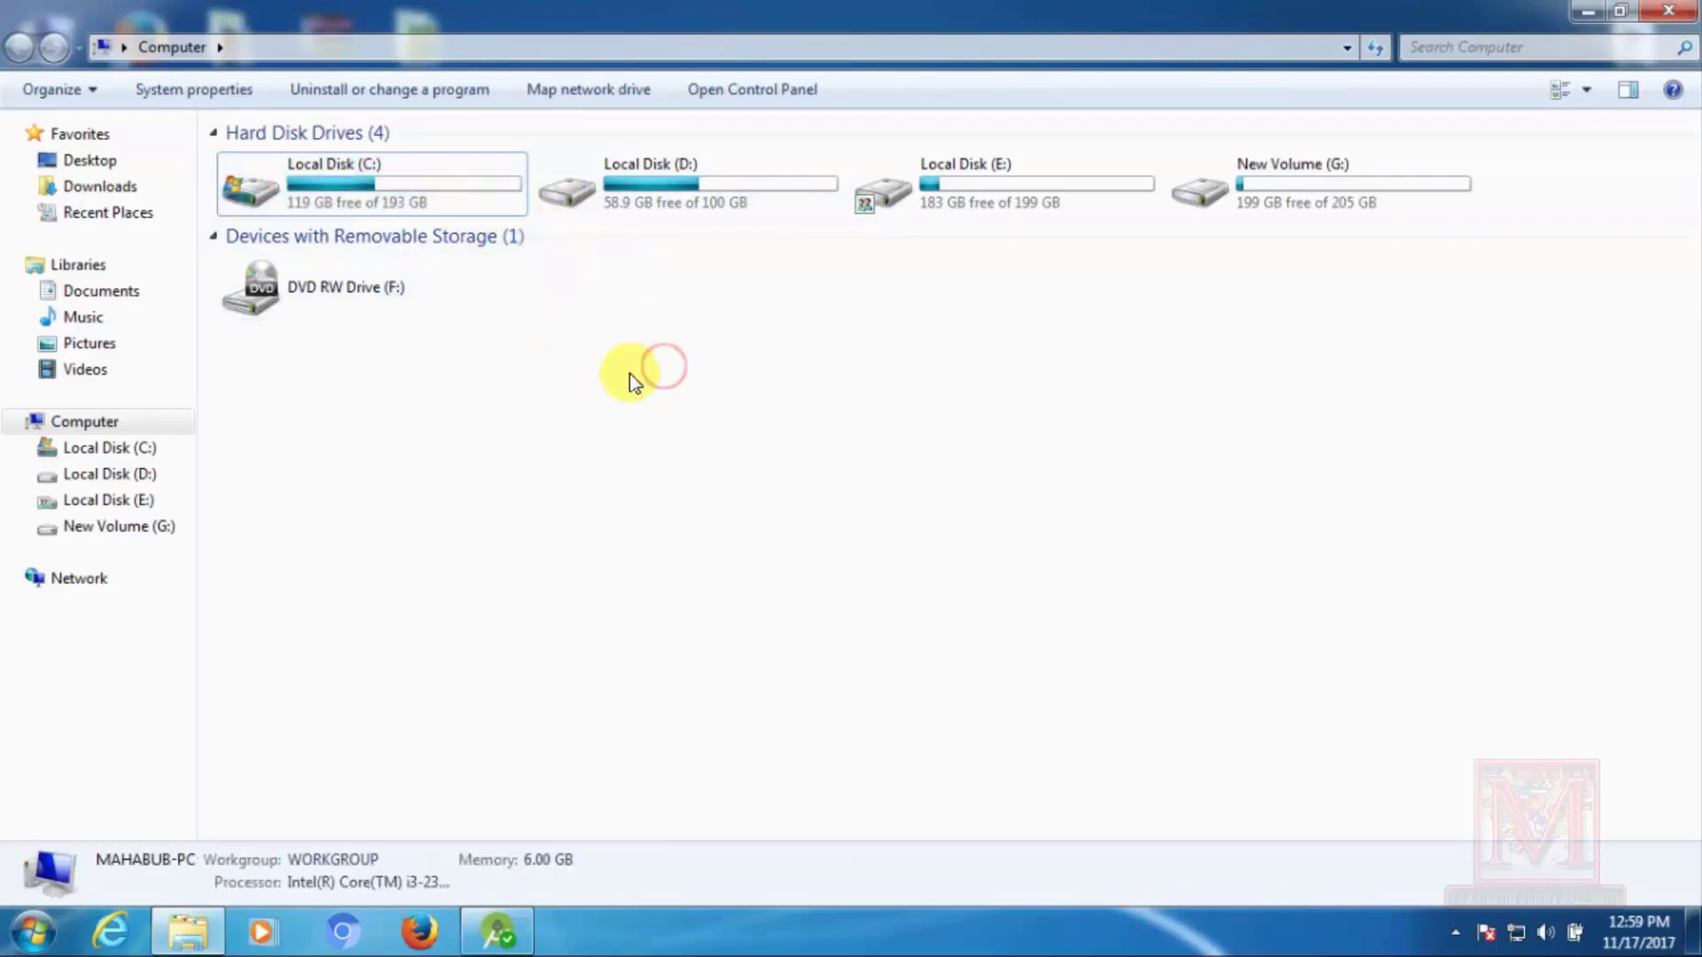
click(667, 194)
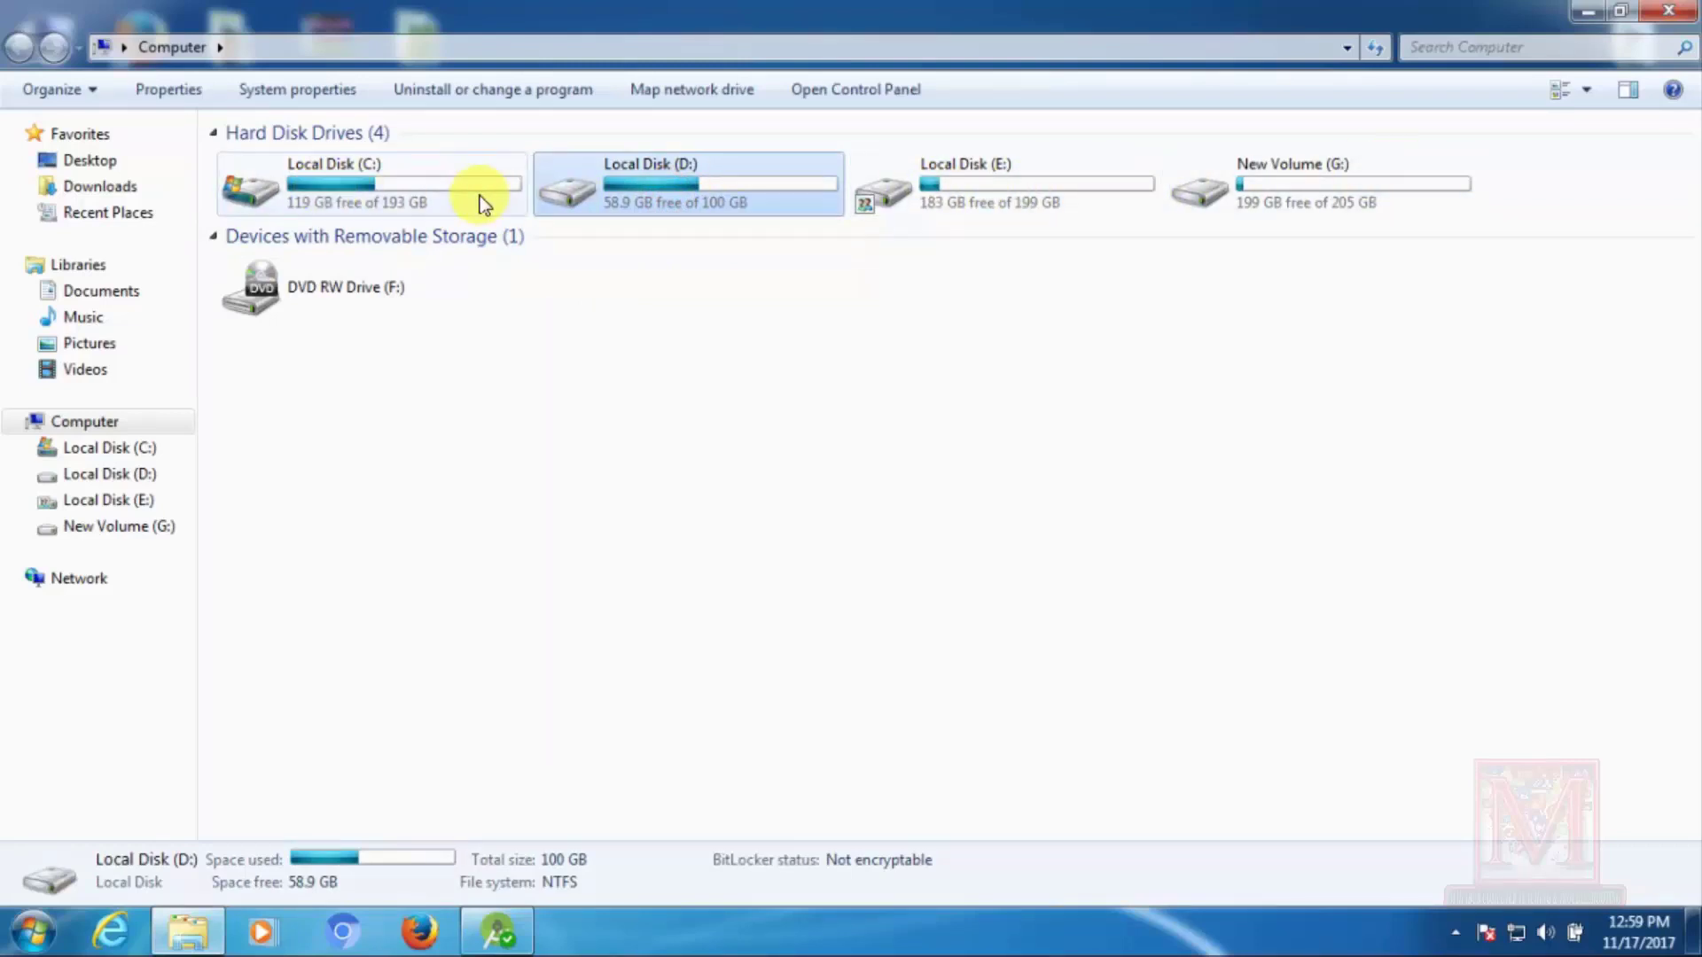
click(719, 346)
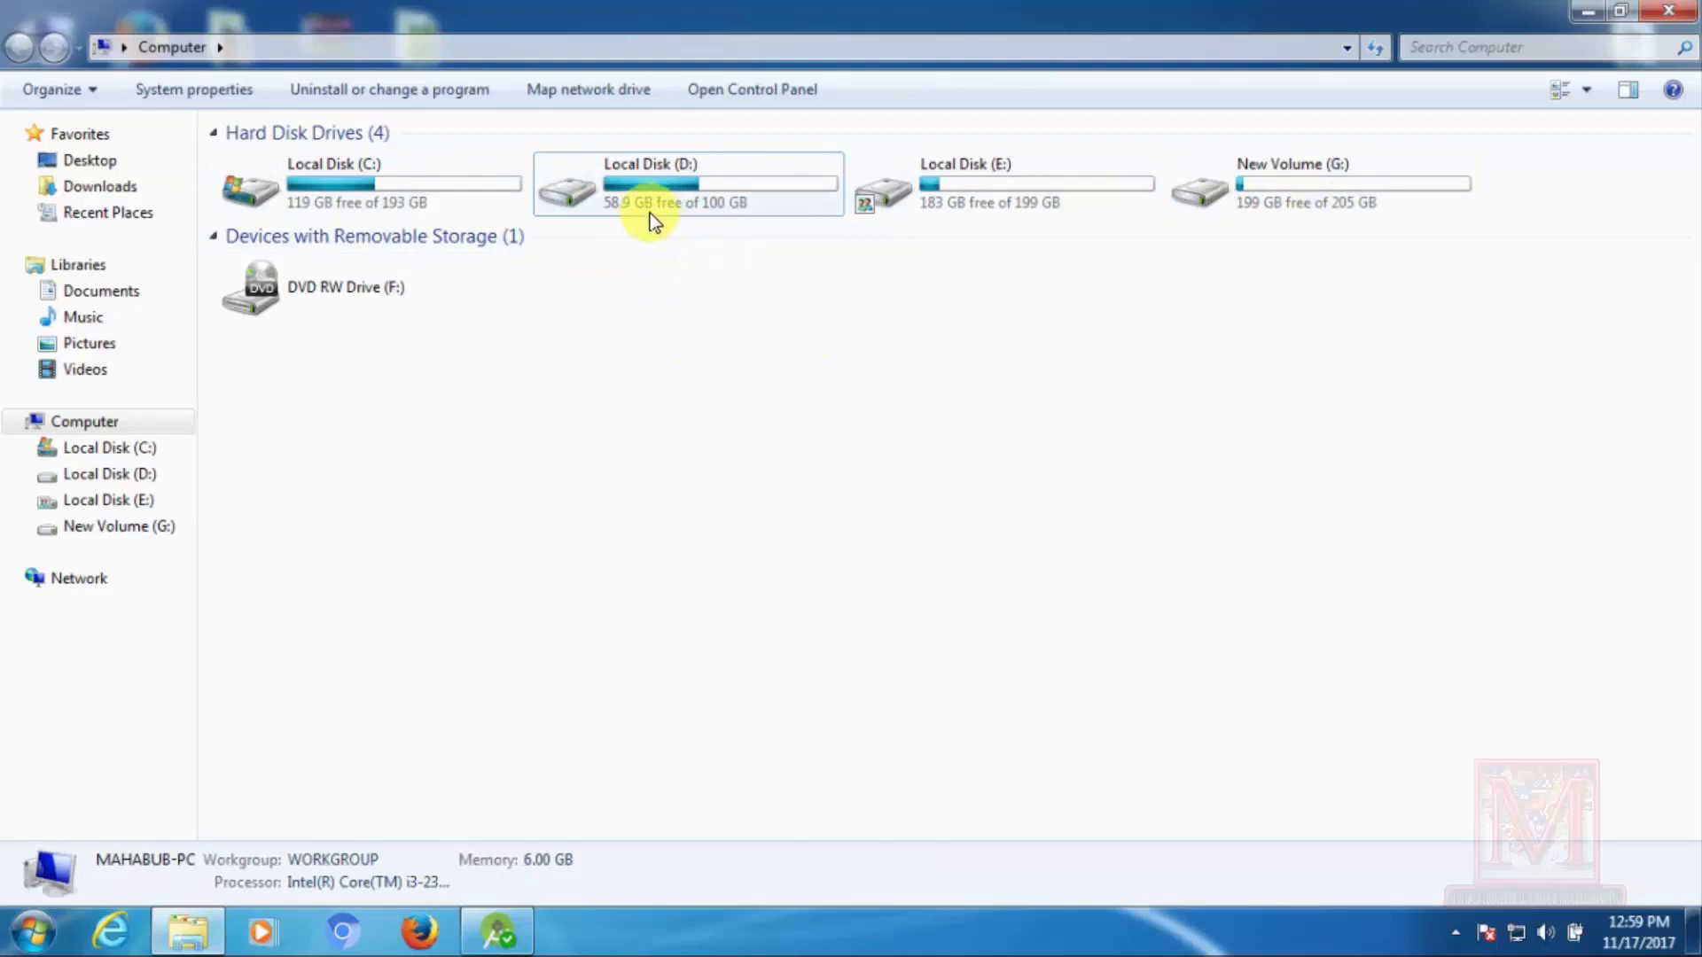
mouse_move(611, 211)
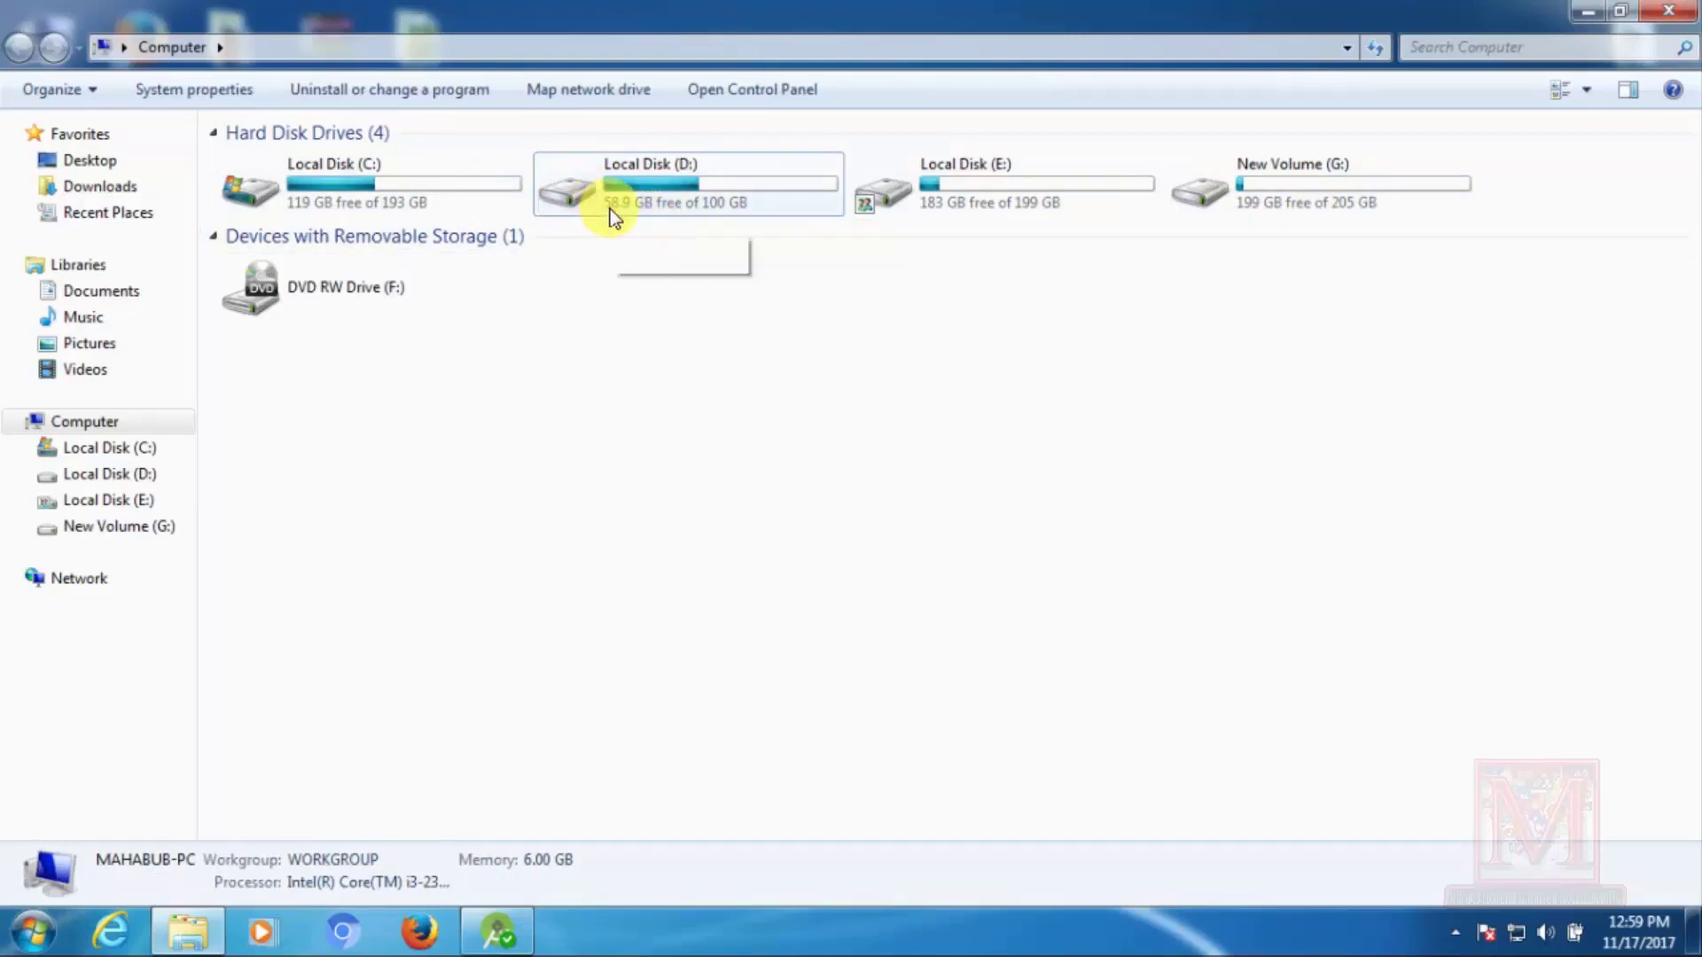
- Inspect the used space, free space and capacity in drive D's properties and close them without changes
right_click(656, 186)
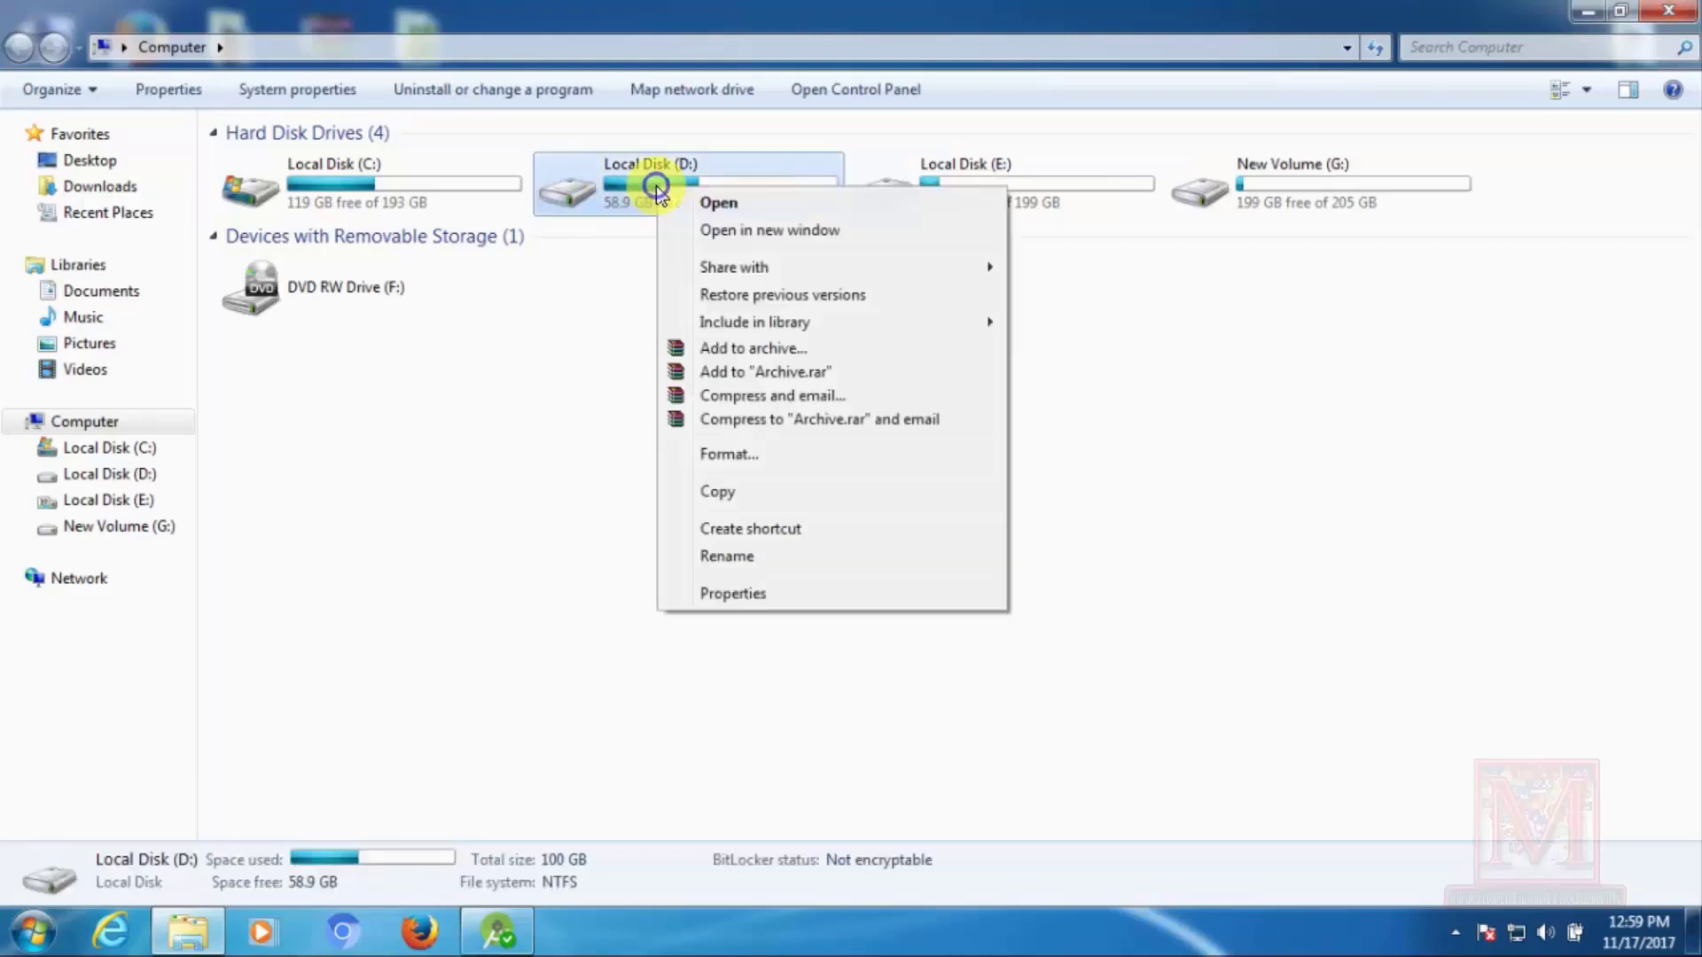
click(741, 593)
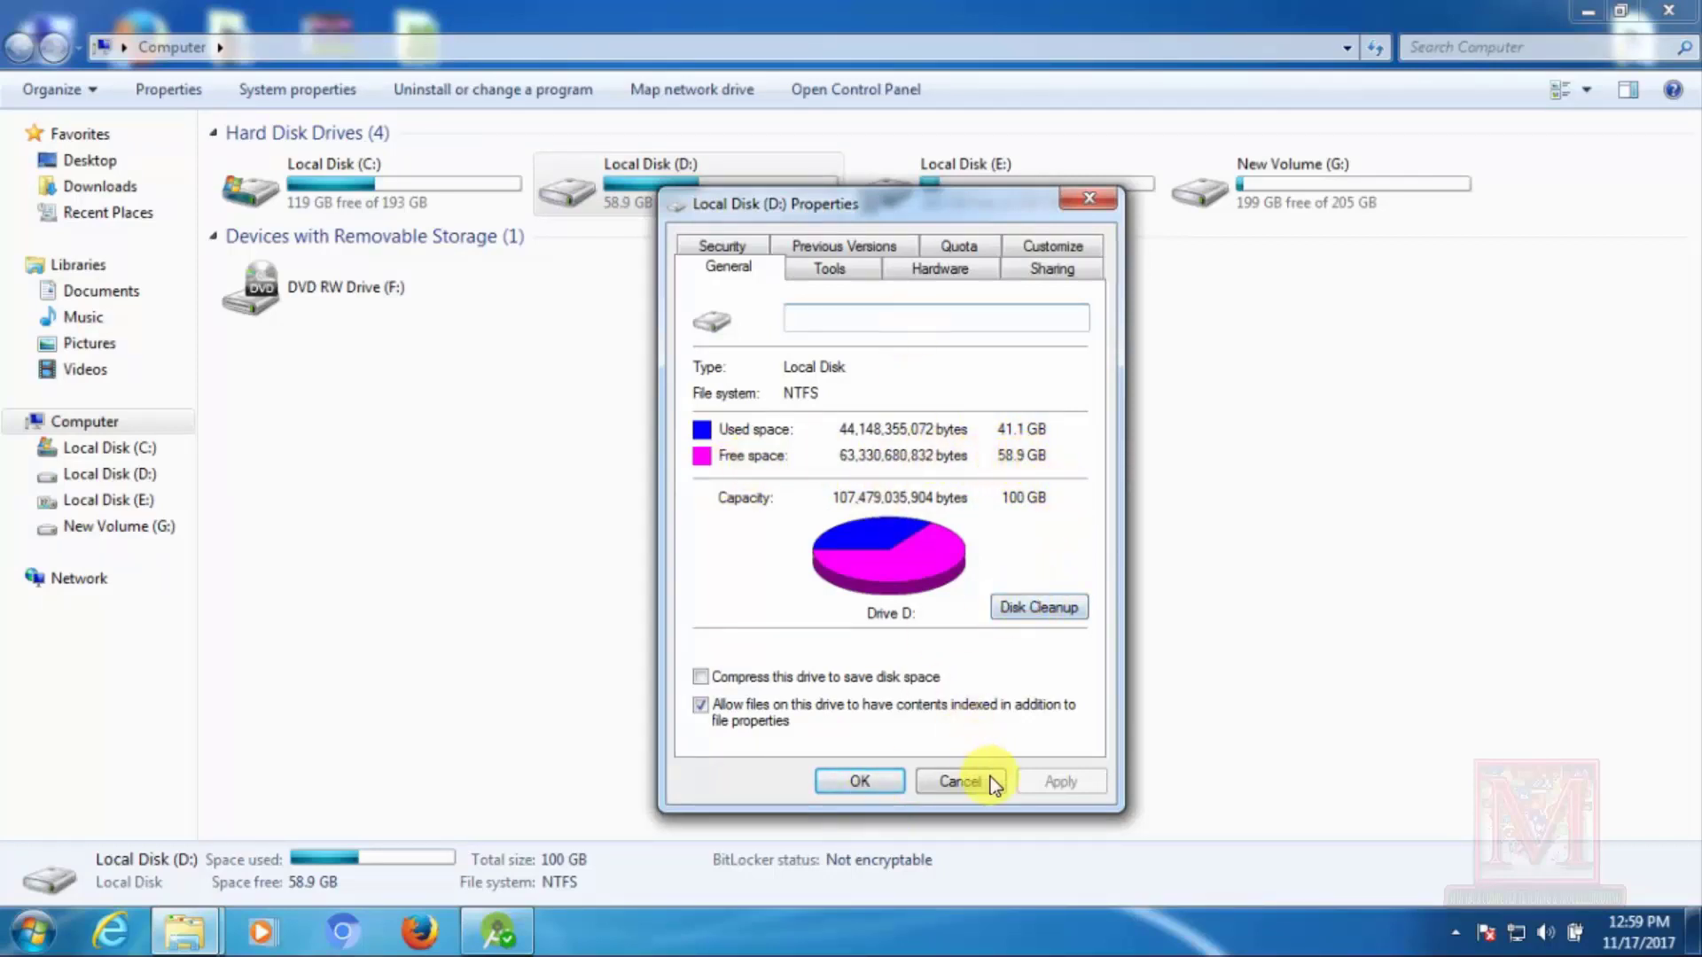
click(945, 780)
mouse_move(692, 186)
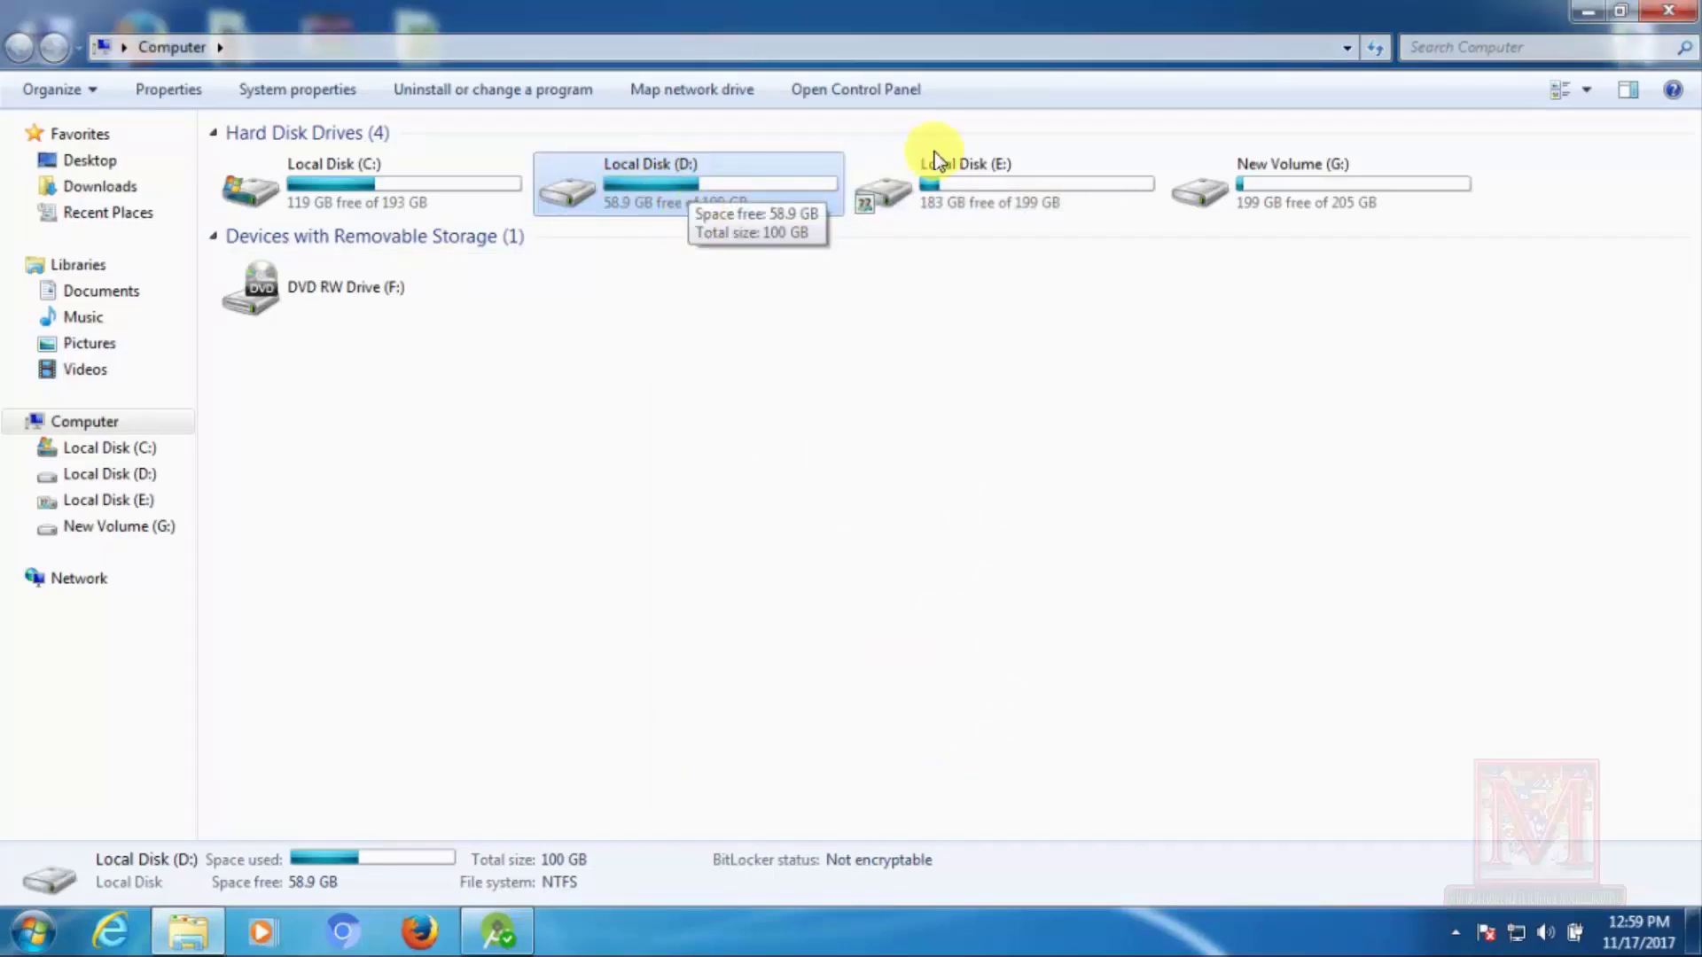
- Look through the folders and files stored on drive D and return to the drive overview
double_click(657, 171)
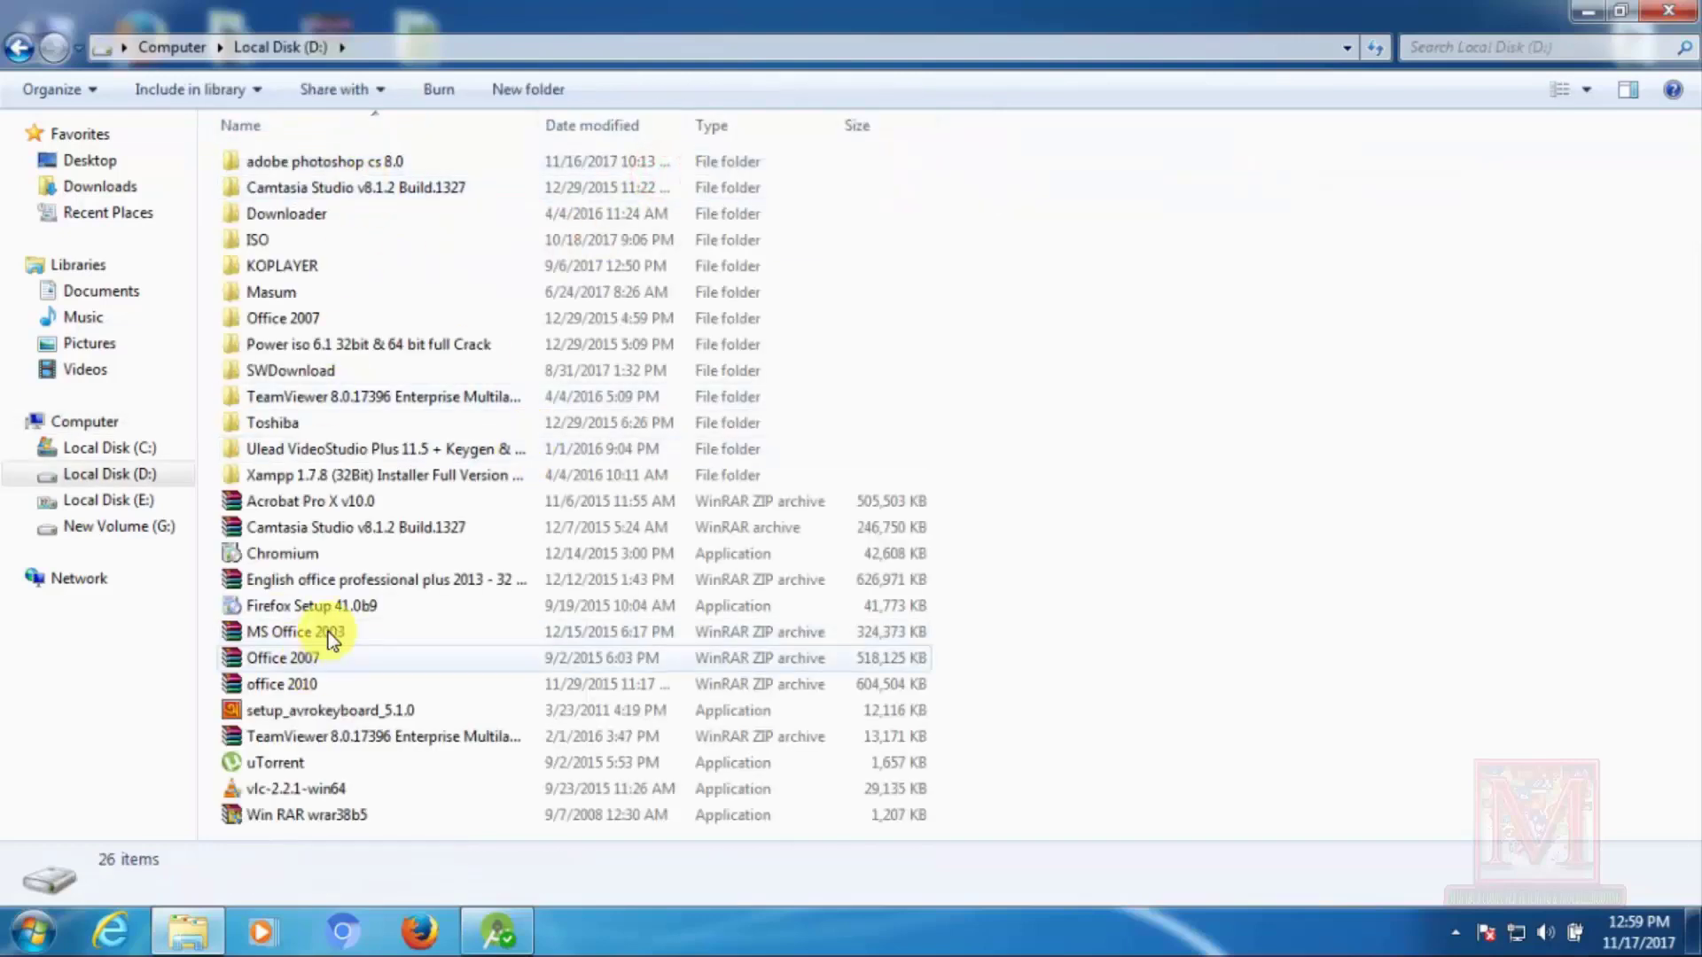
click(20, 47)
click(897, 503)
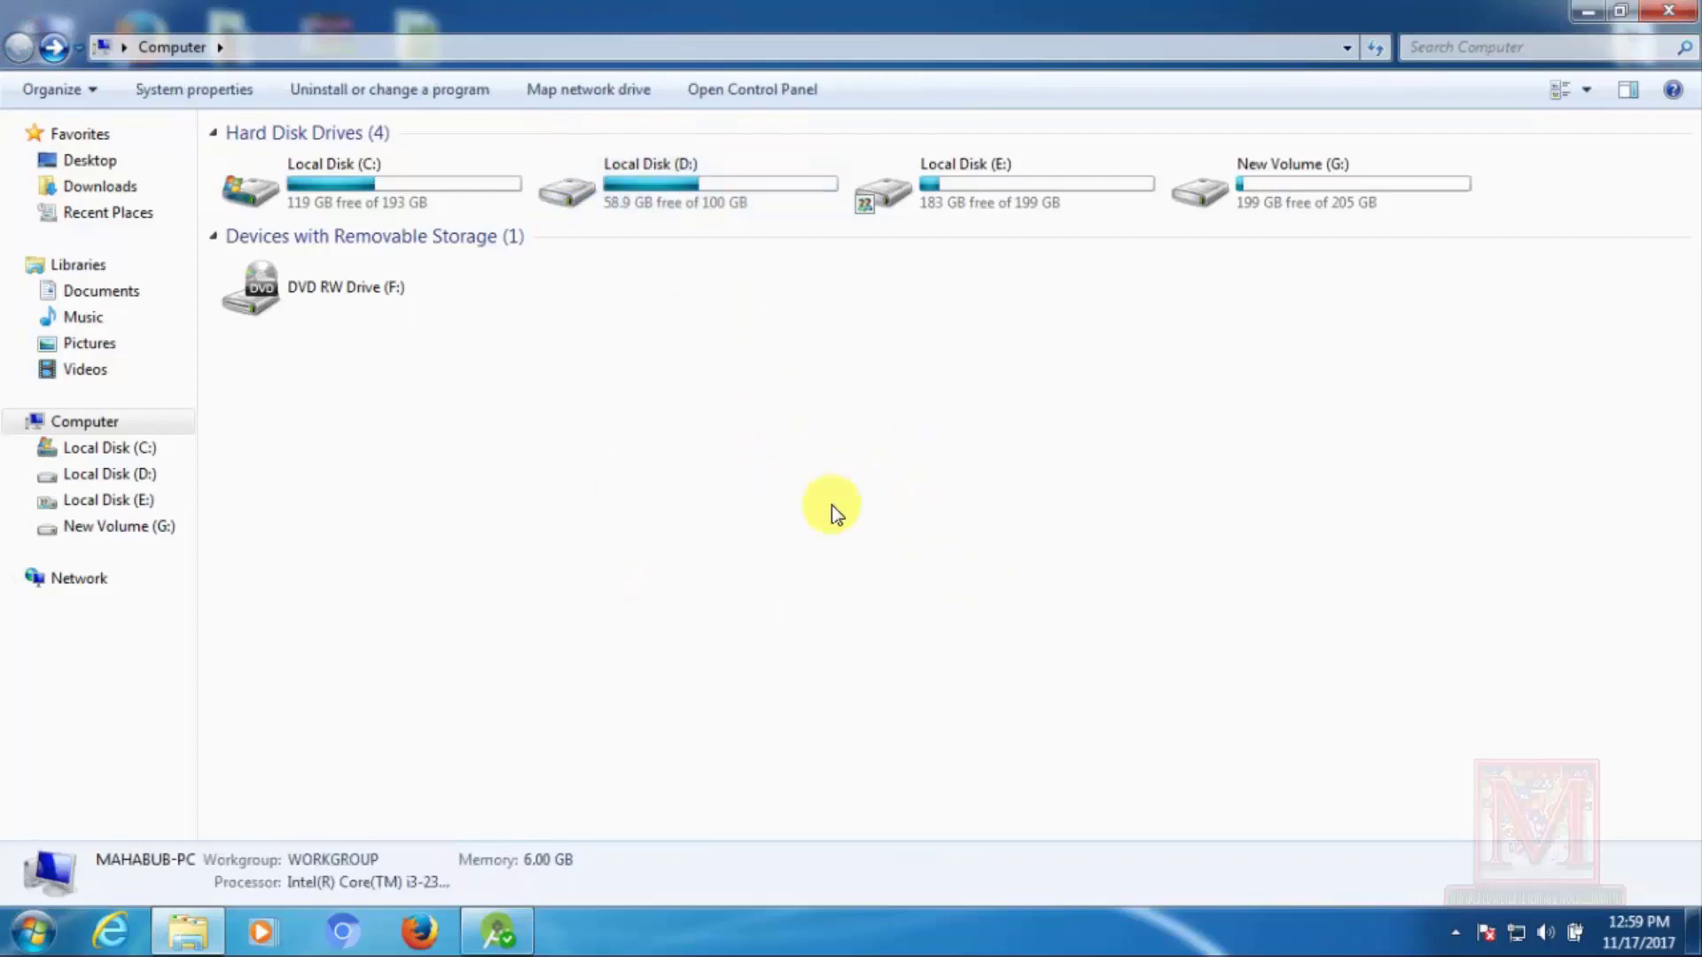
- Run Disk Cleanup on drive D from its properties, including the system files scan
click(651, 181)
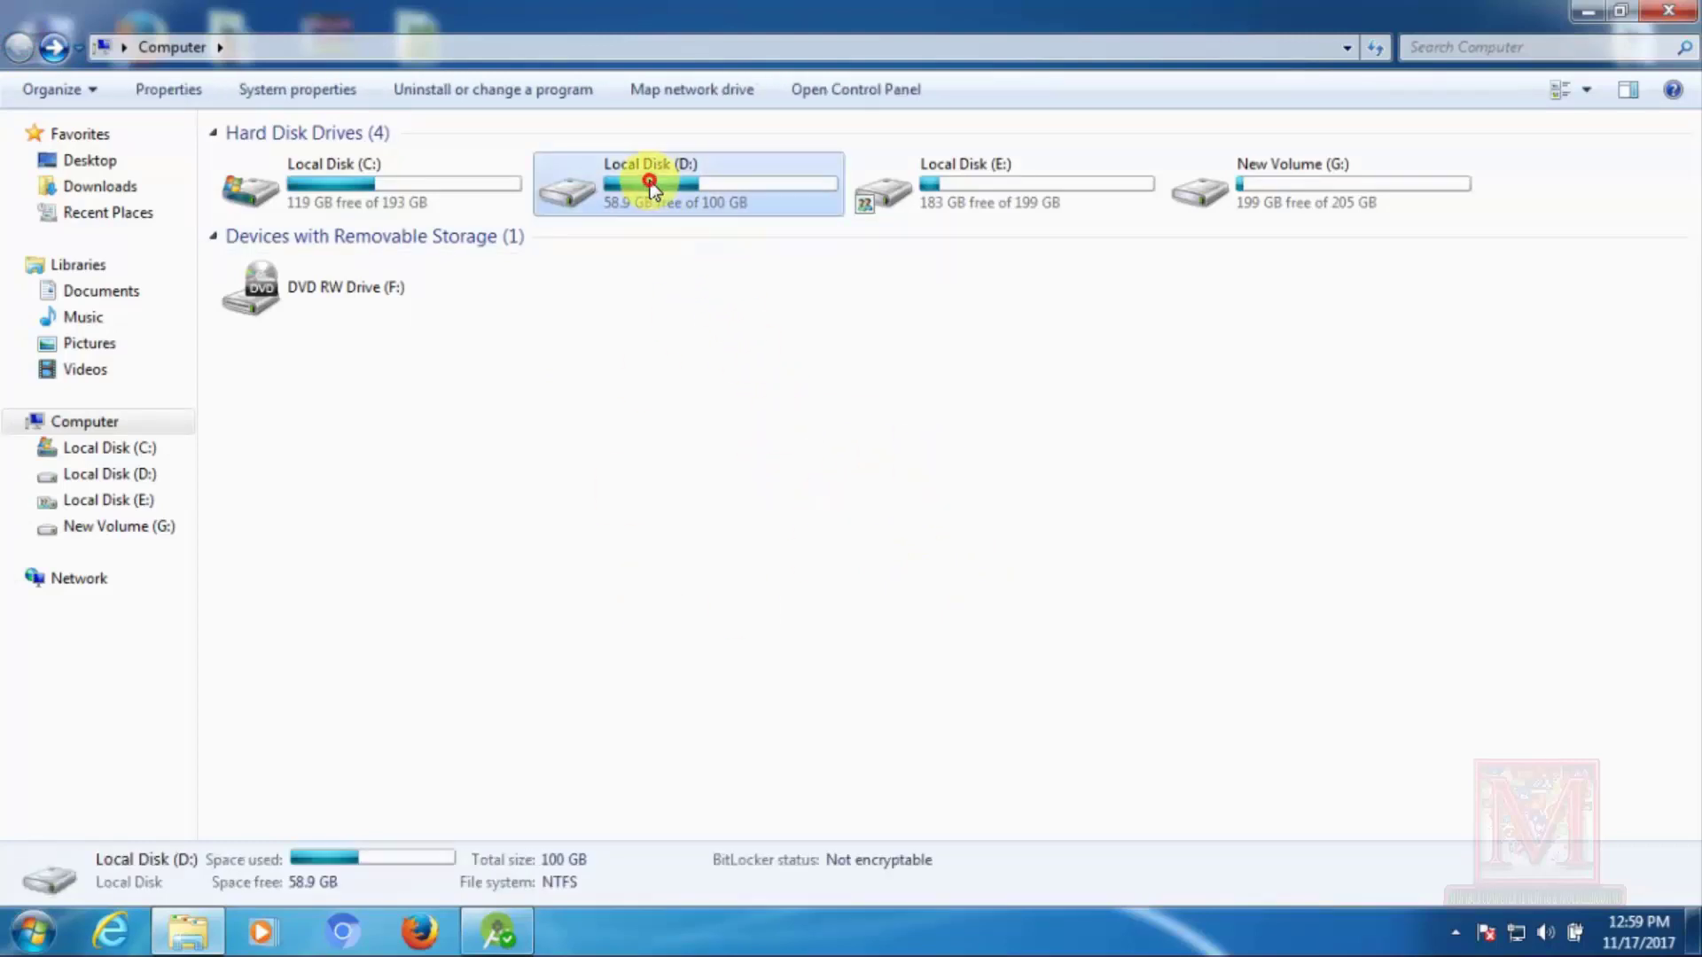
right_click(647, 176)
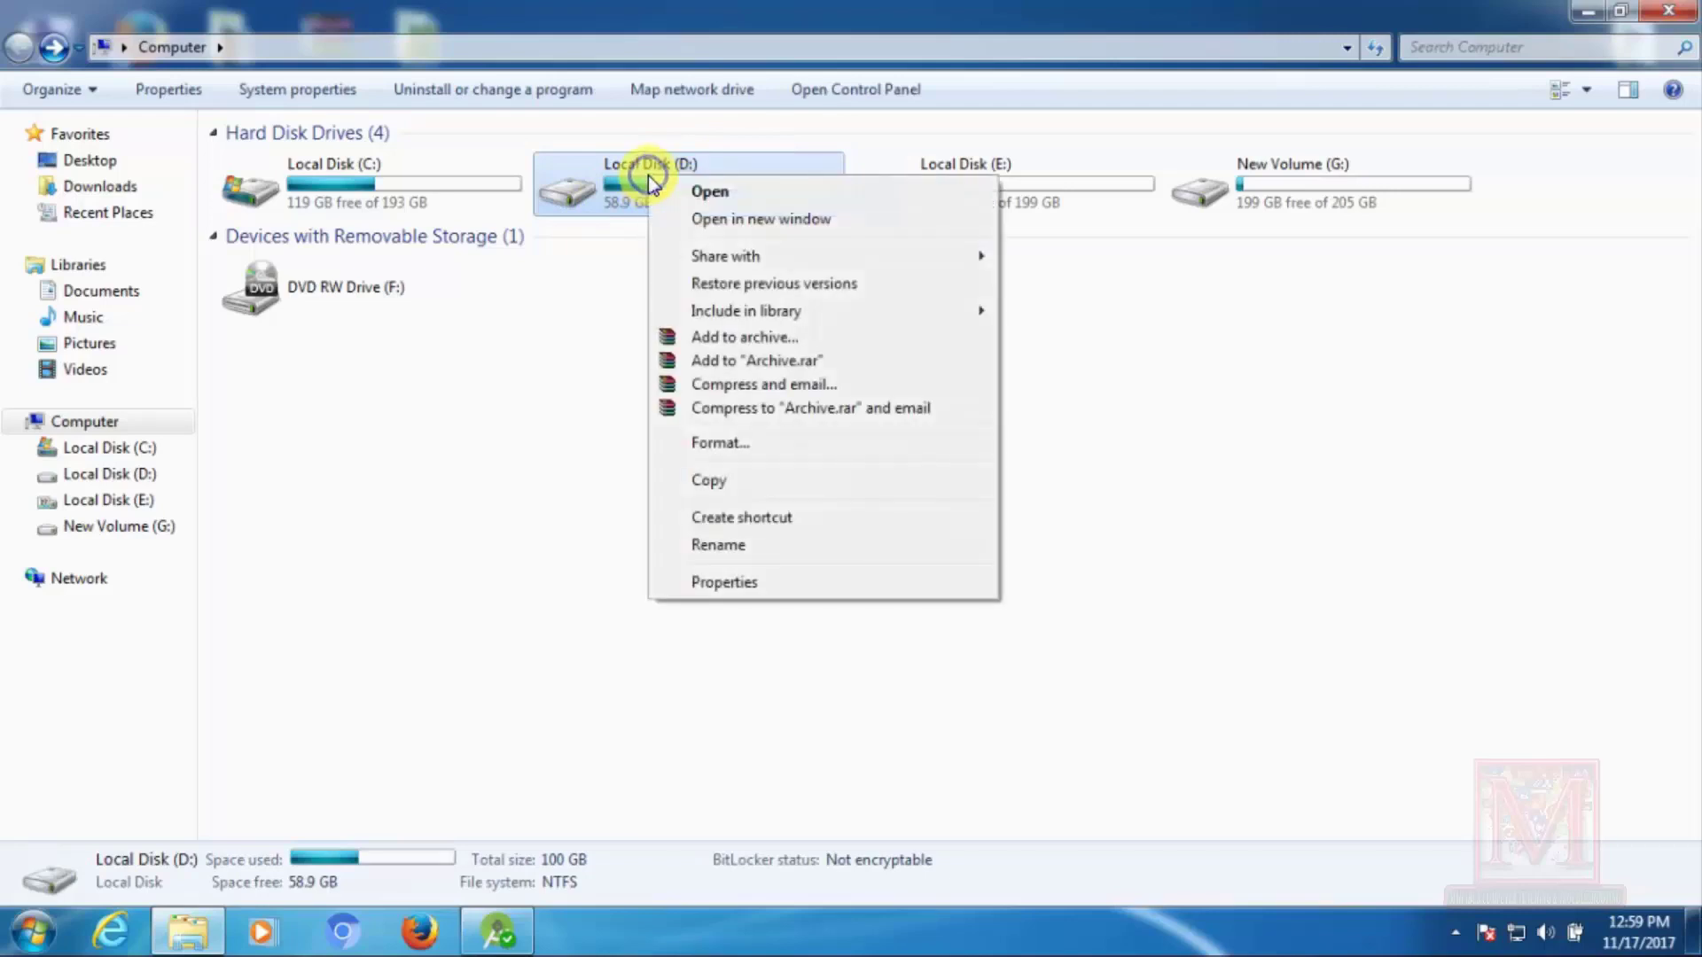
click(741, 577)
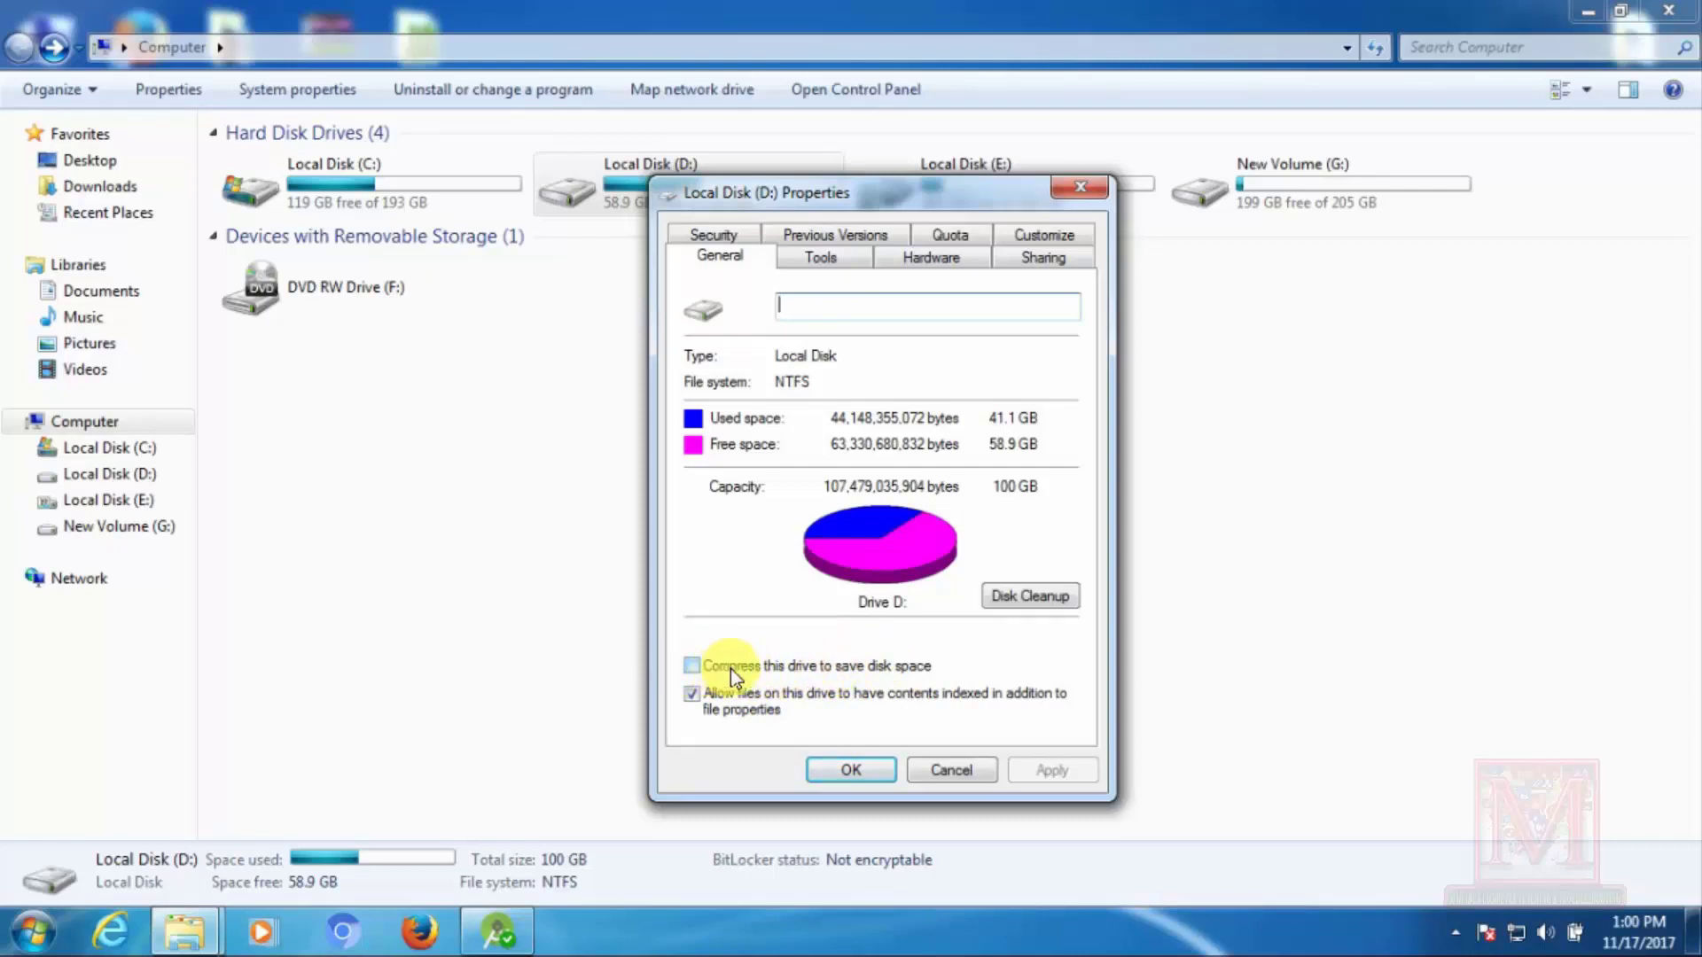
click(1025, 610)
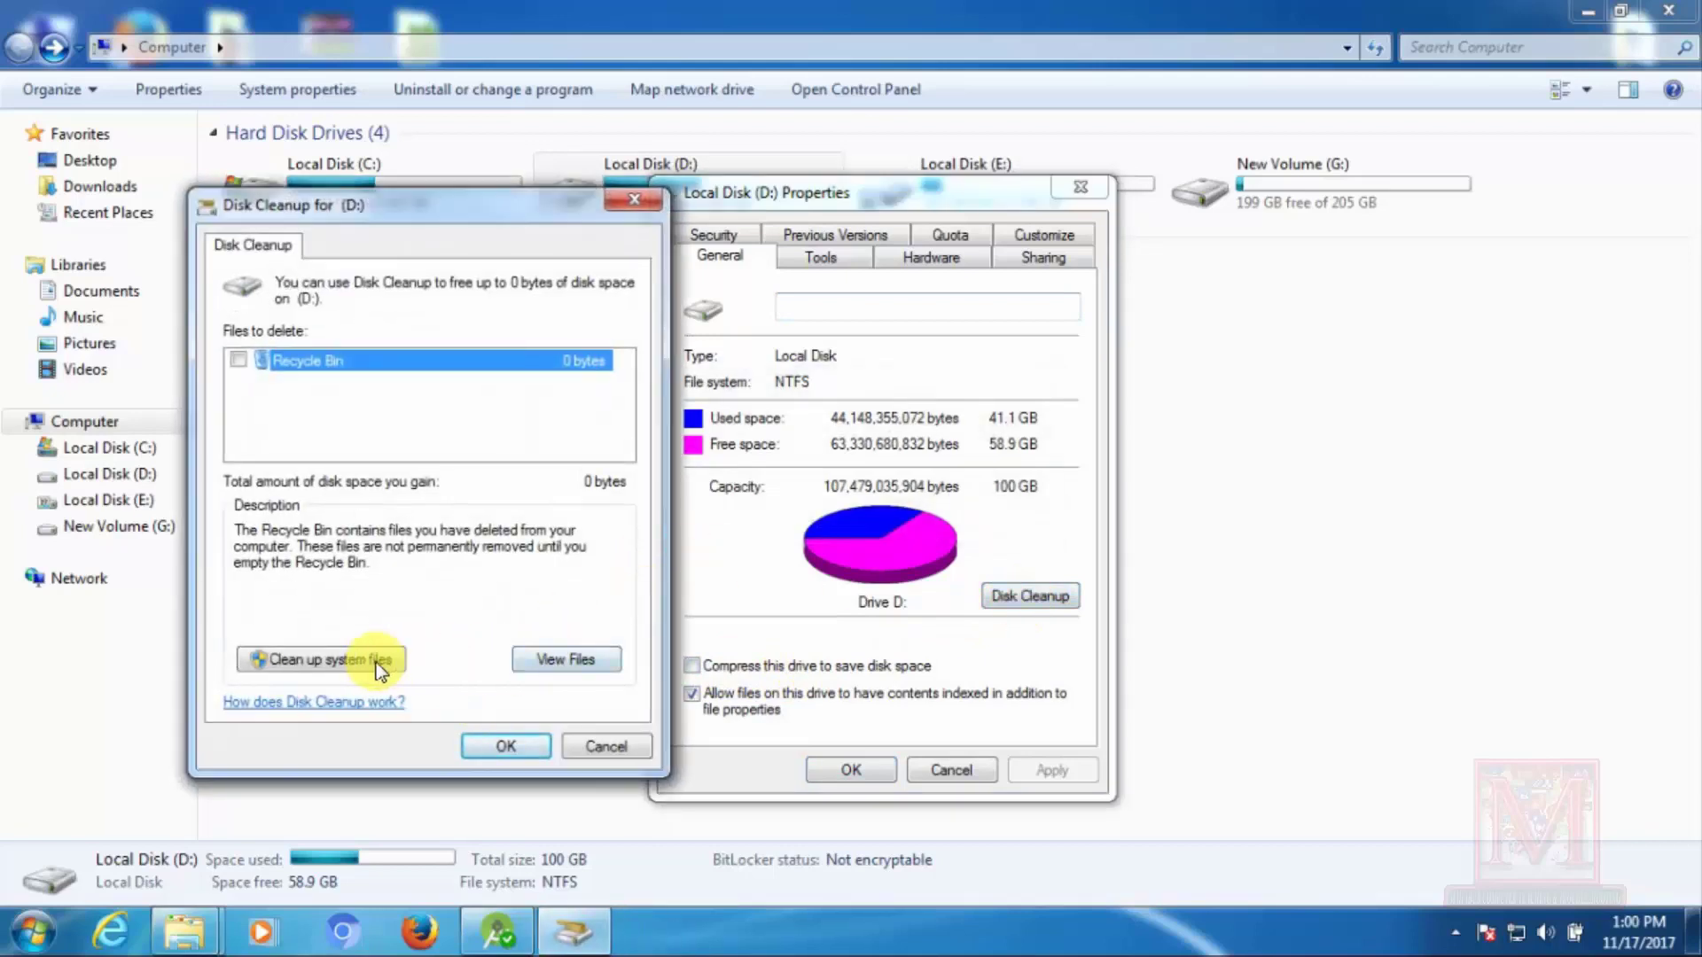
click(310, 659)
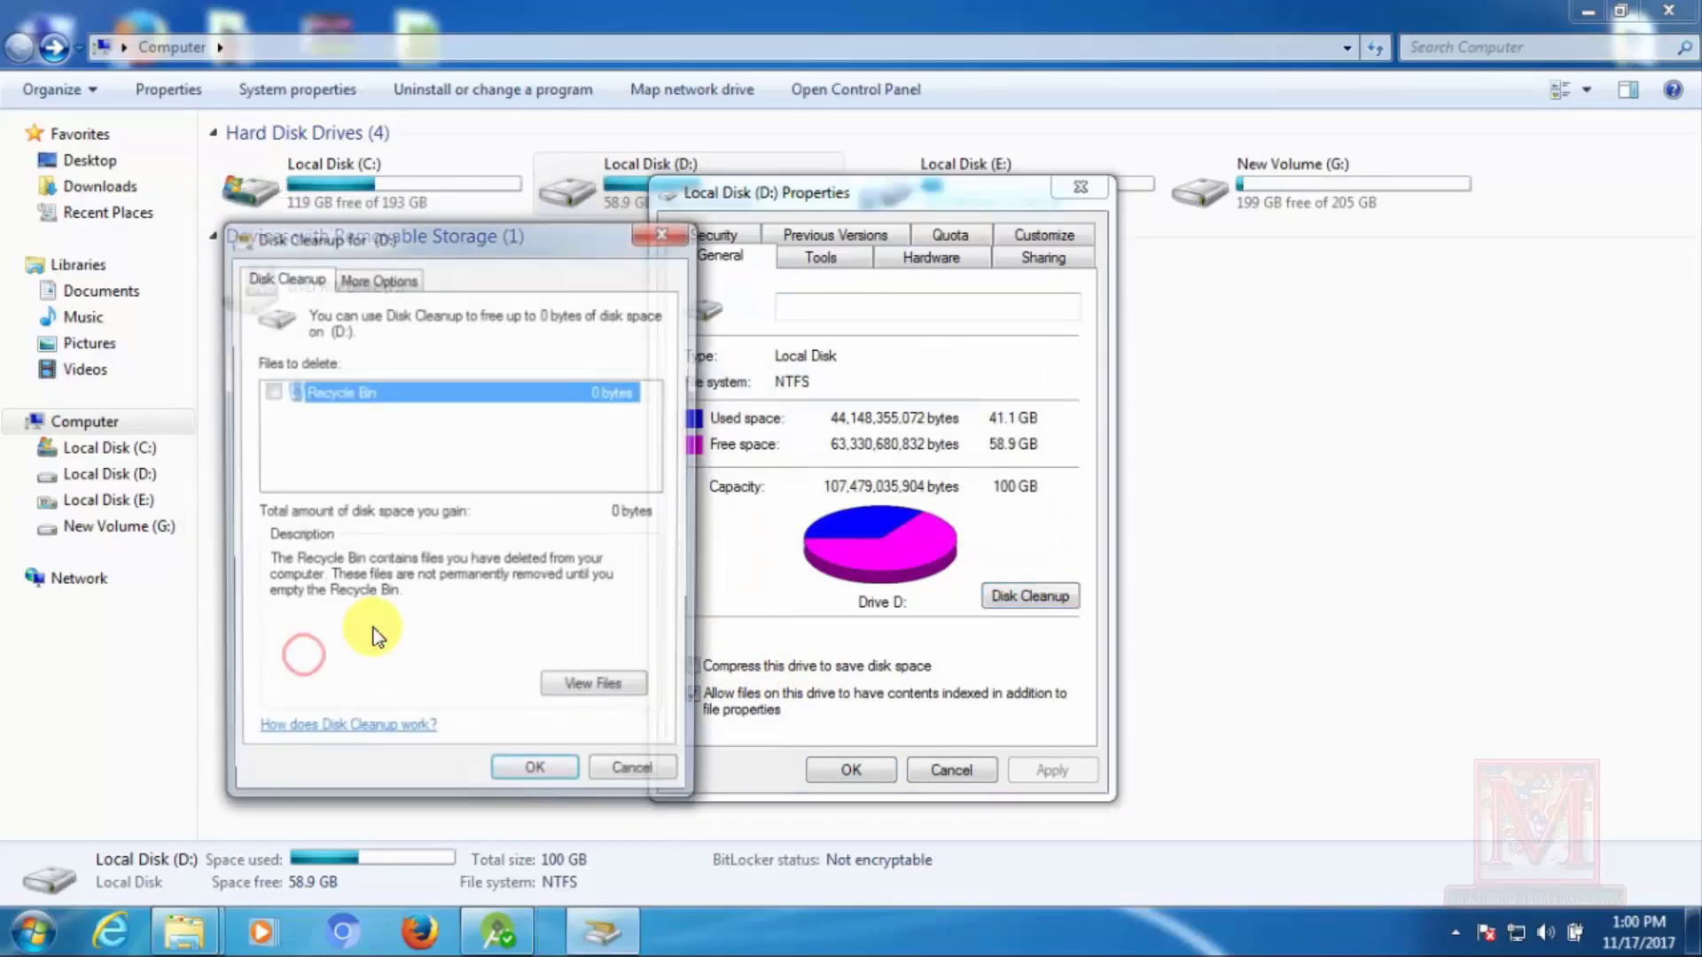
click(537, 777)
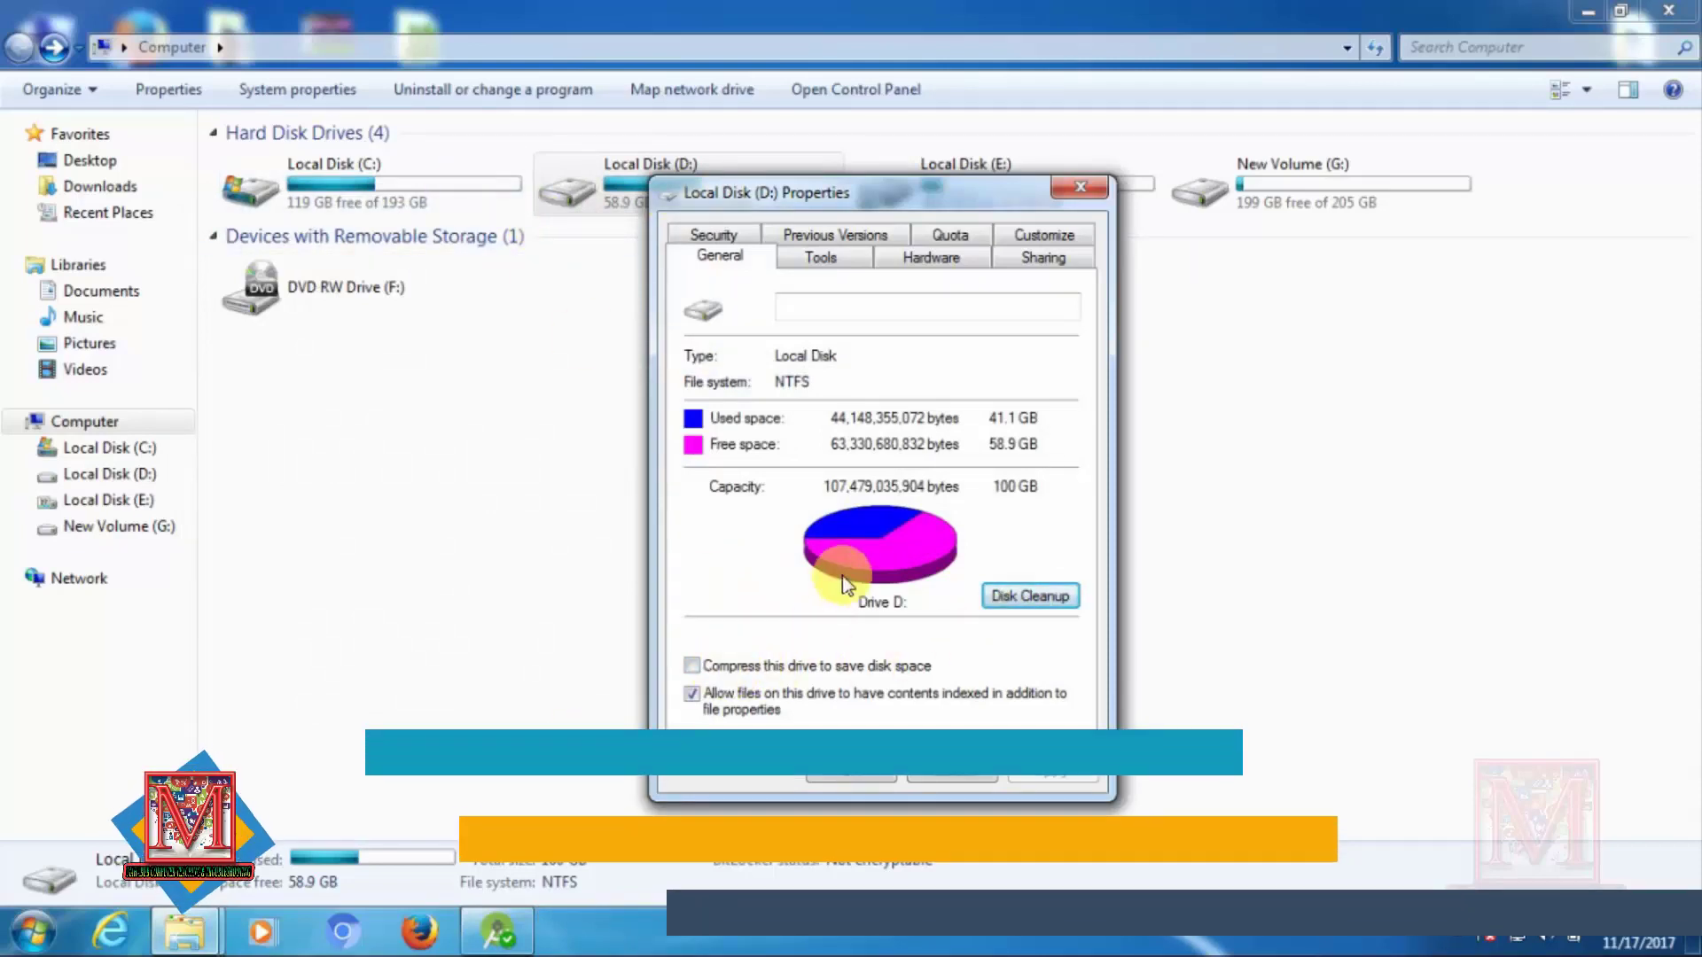
- Enable compression of drive D to save disk space and apply it to the drive, its subfolders and files
click(688, 677)
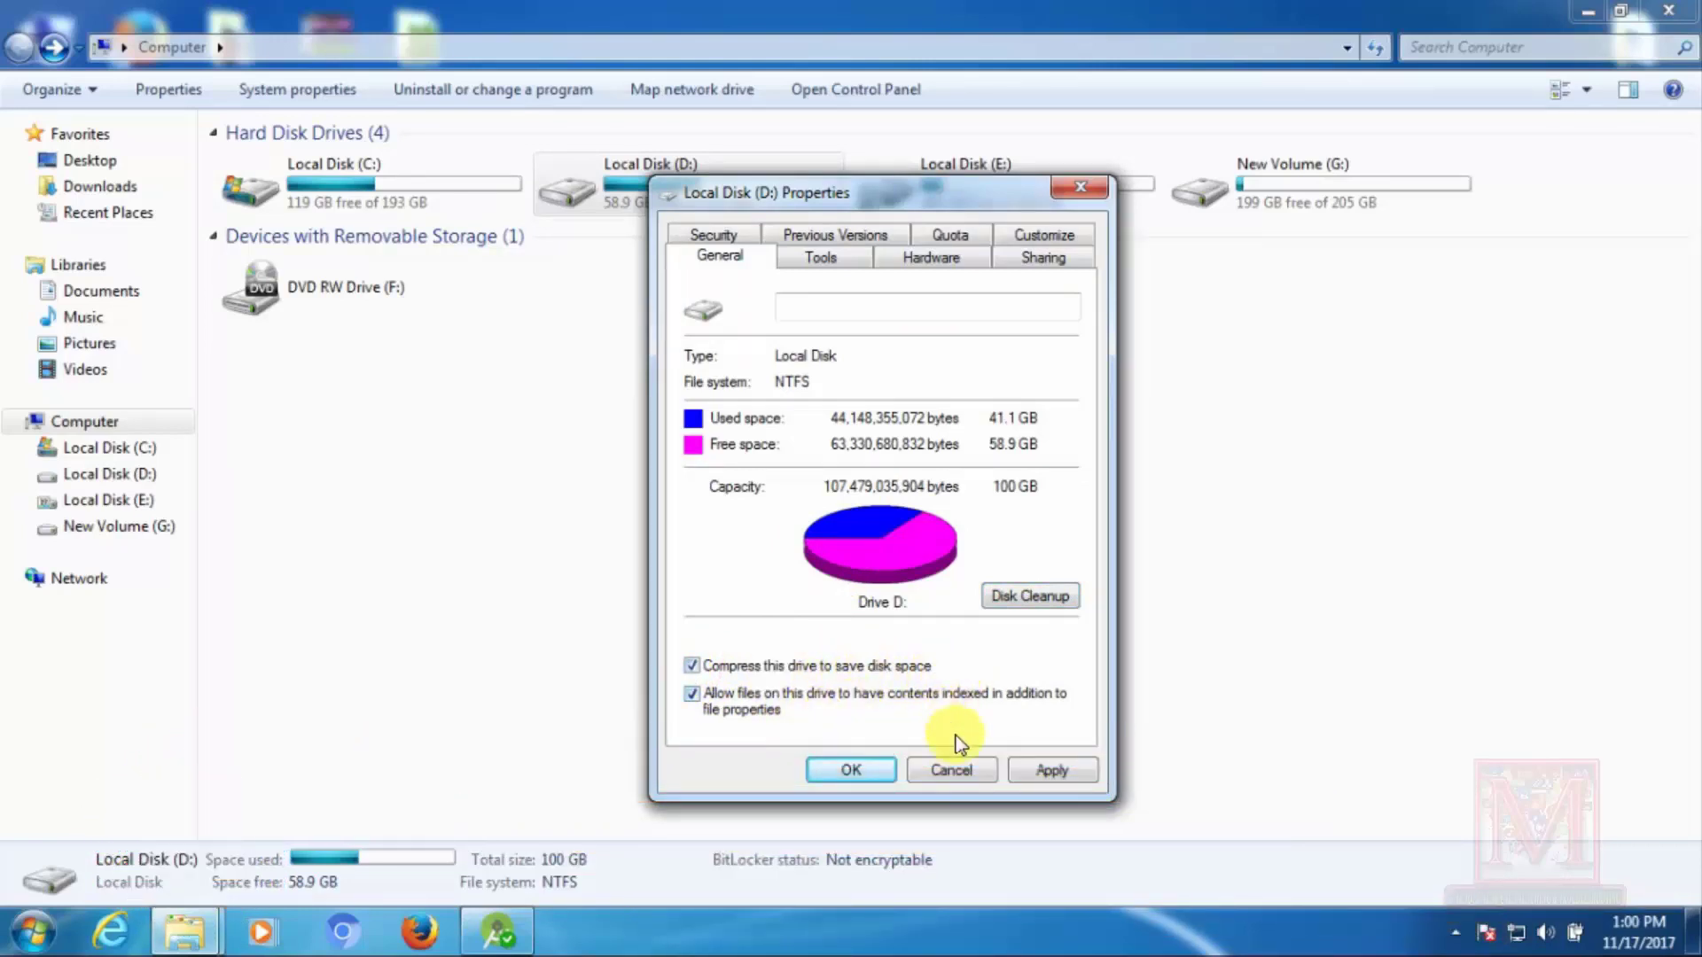
click(1059, 771)
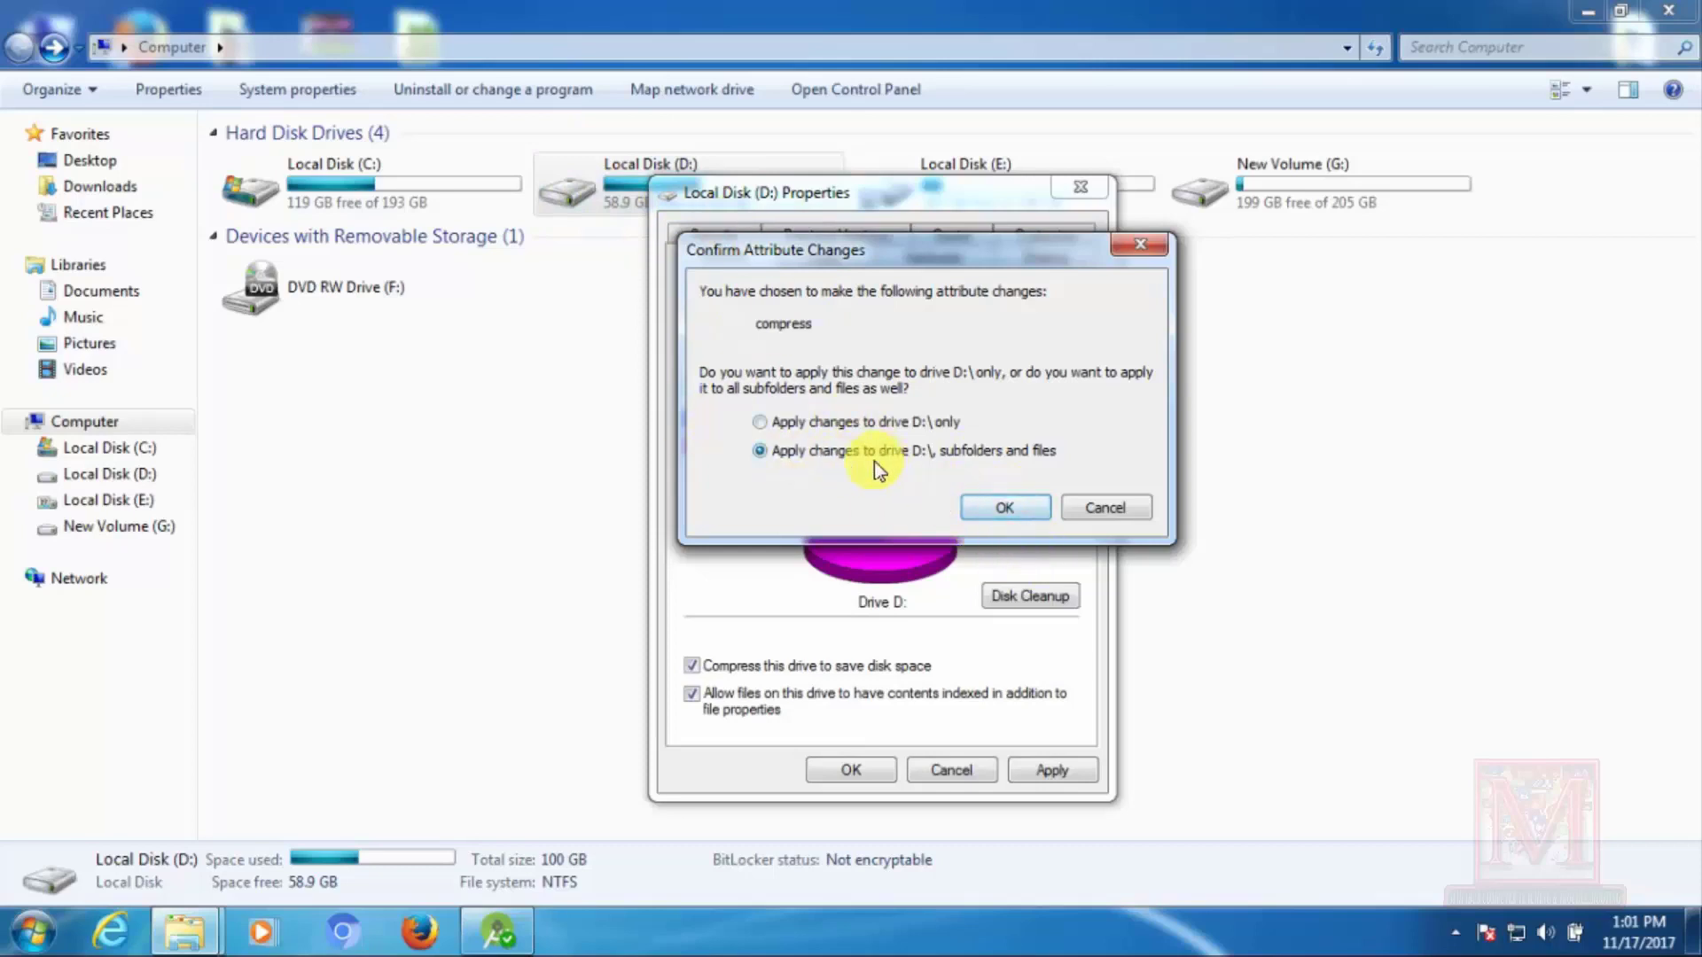
click(1006, 508)
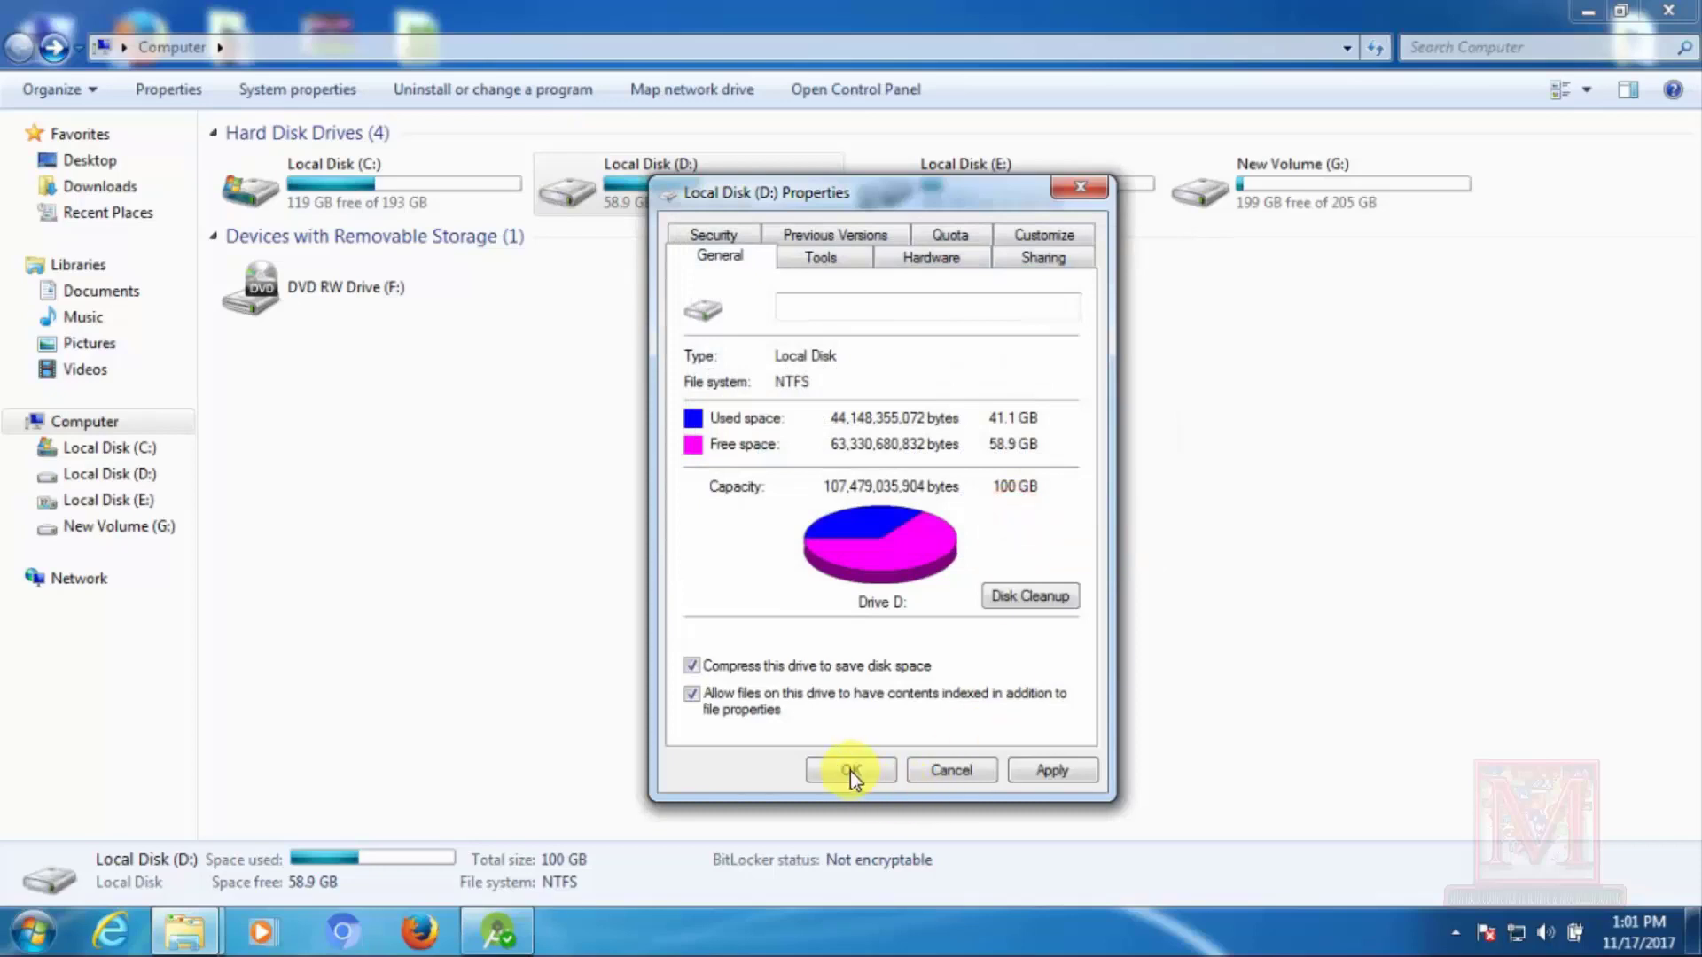
click(851, 769)
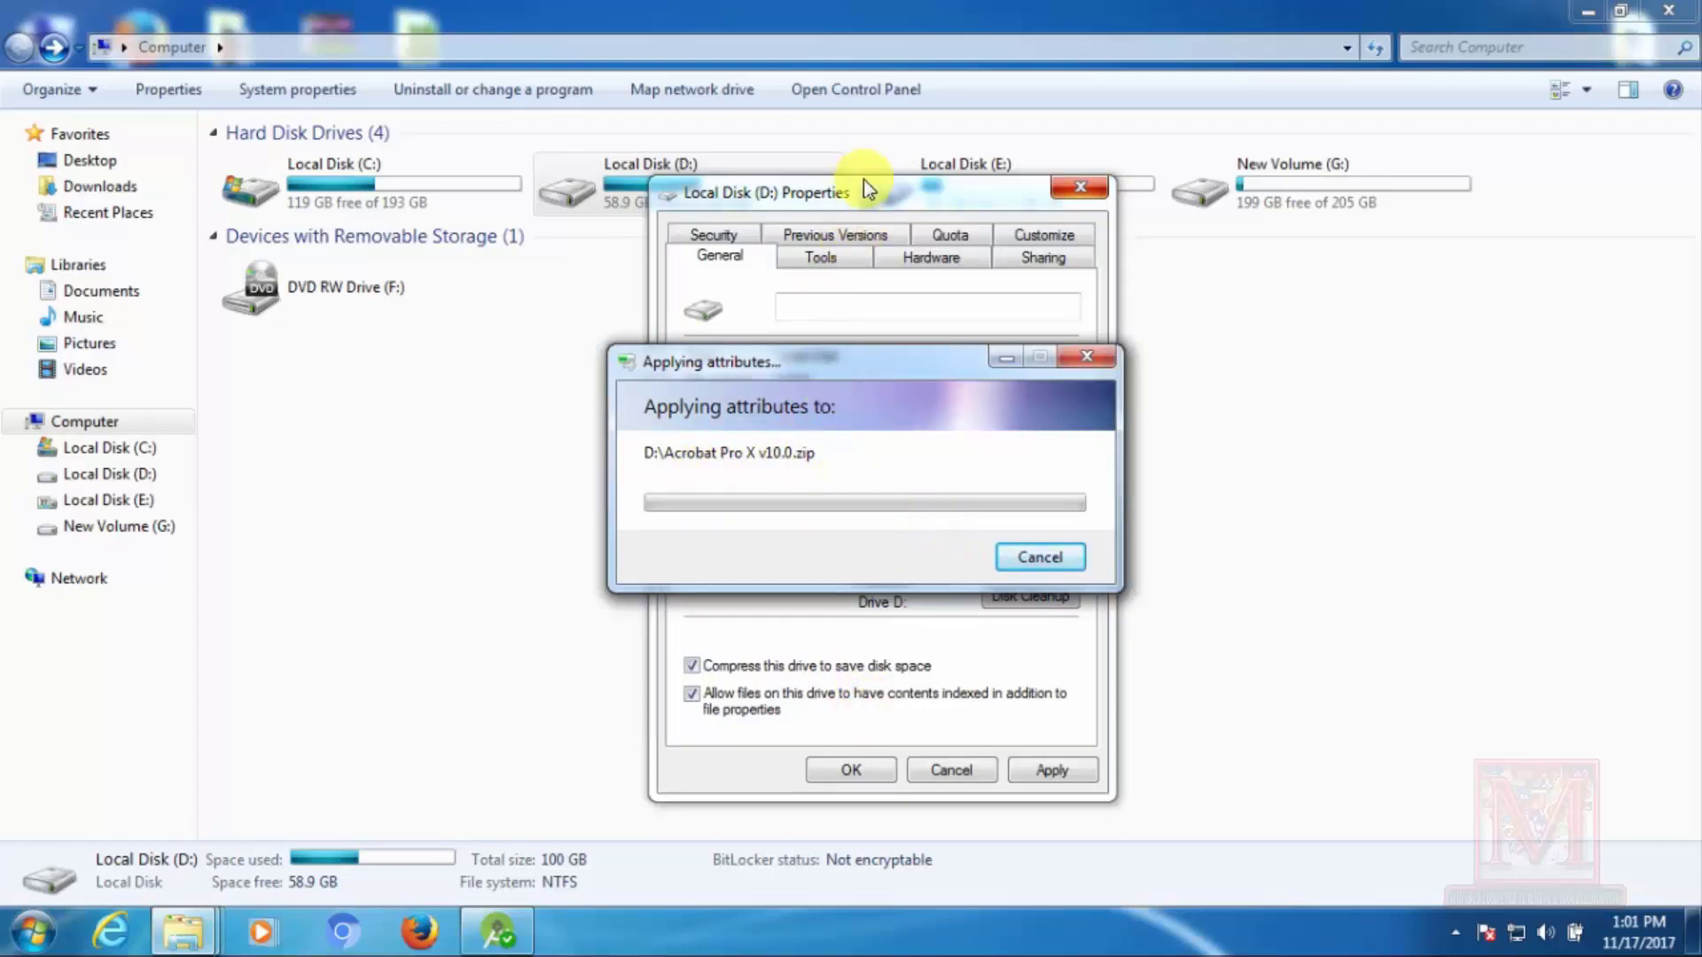
- Move drive D's properties window and the compression progress window apart so they no longer overlap
drag(892, 215, 1365, 282)
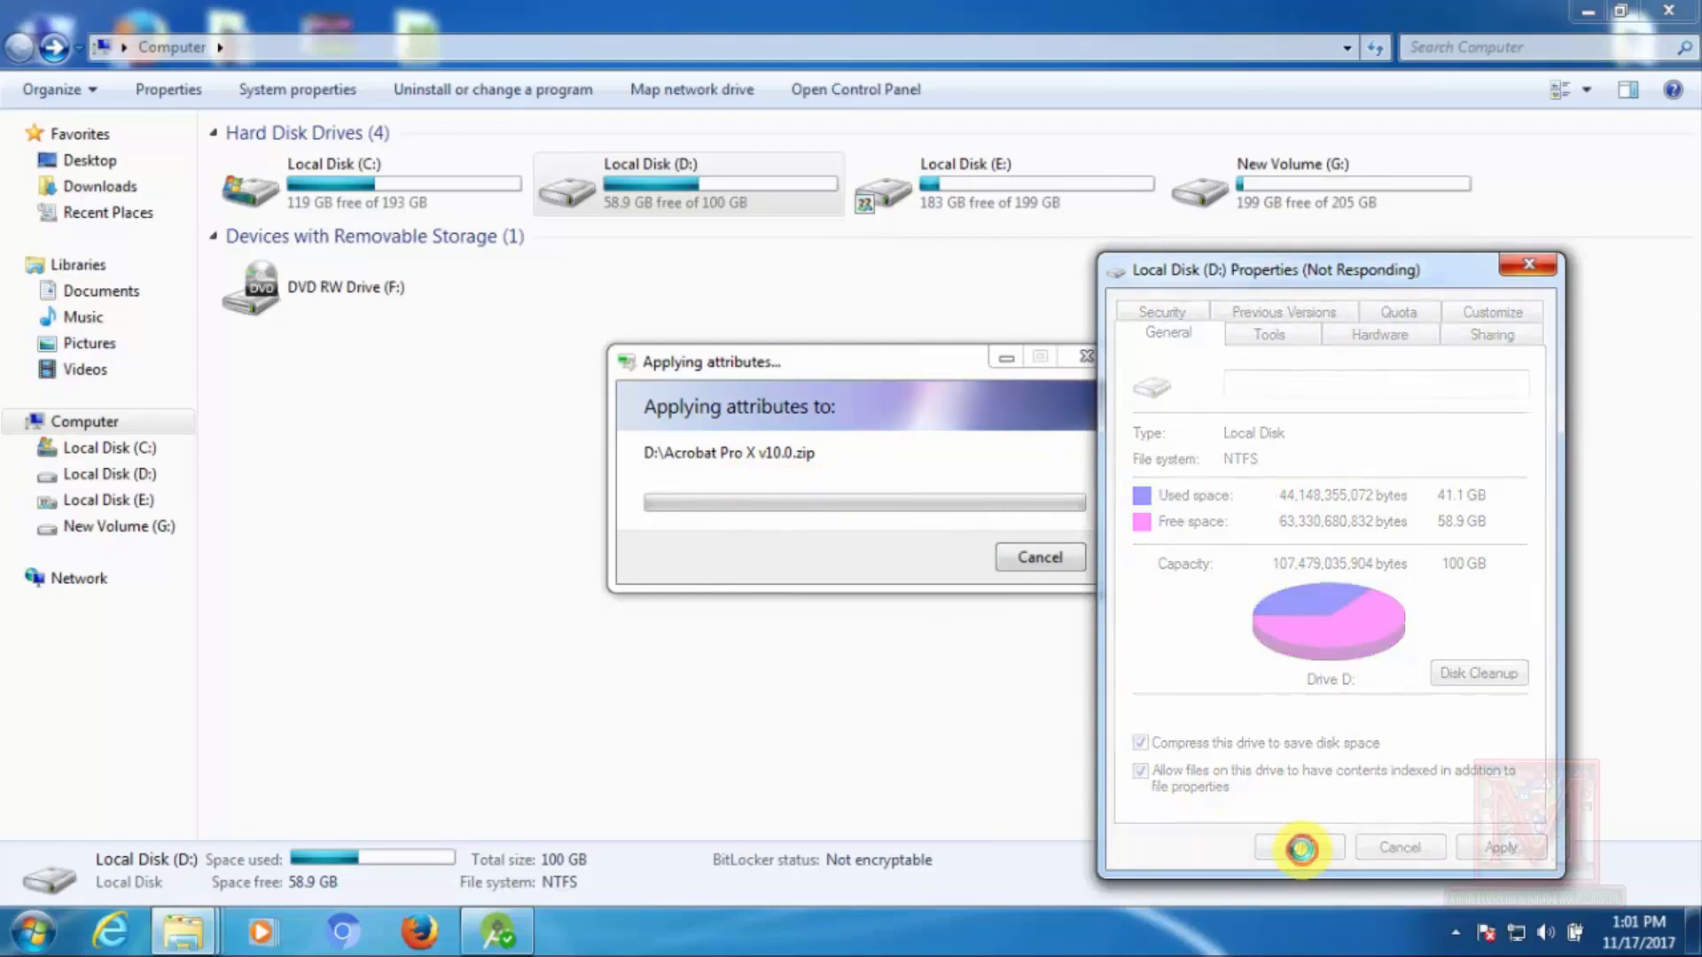
click(864, 356)
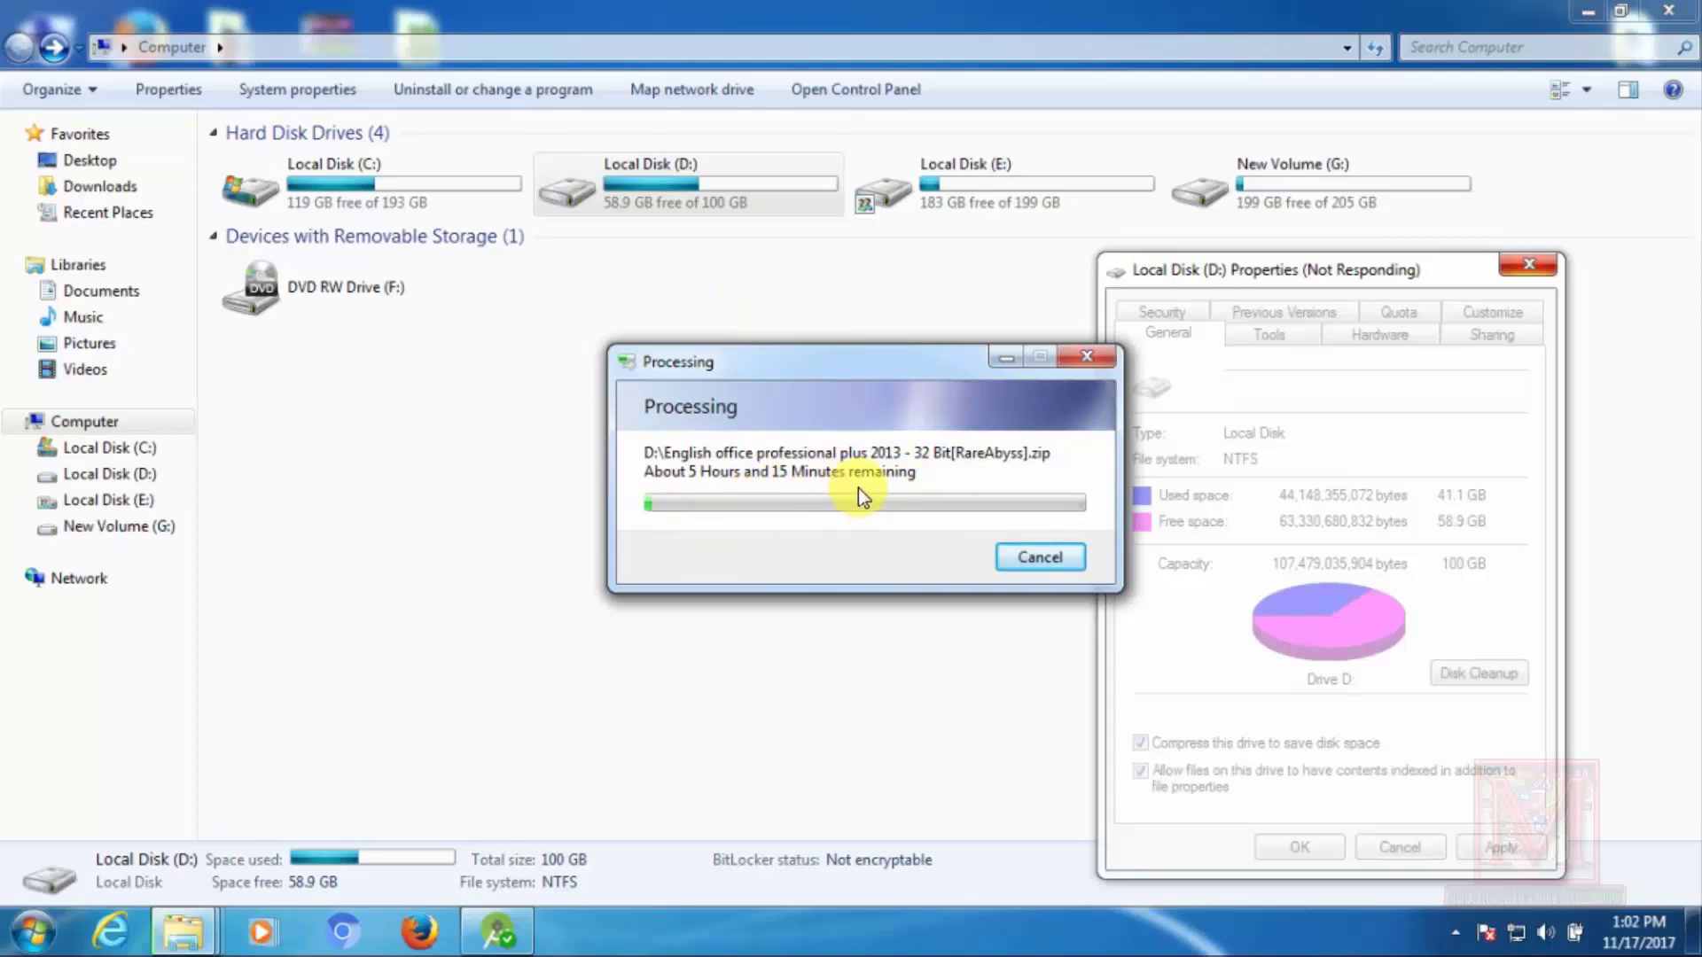
drag(881, 358, 807, 331)
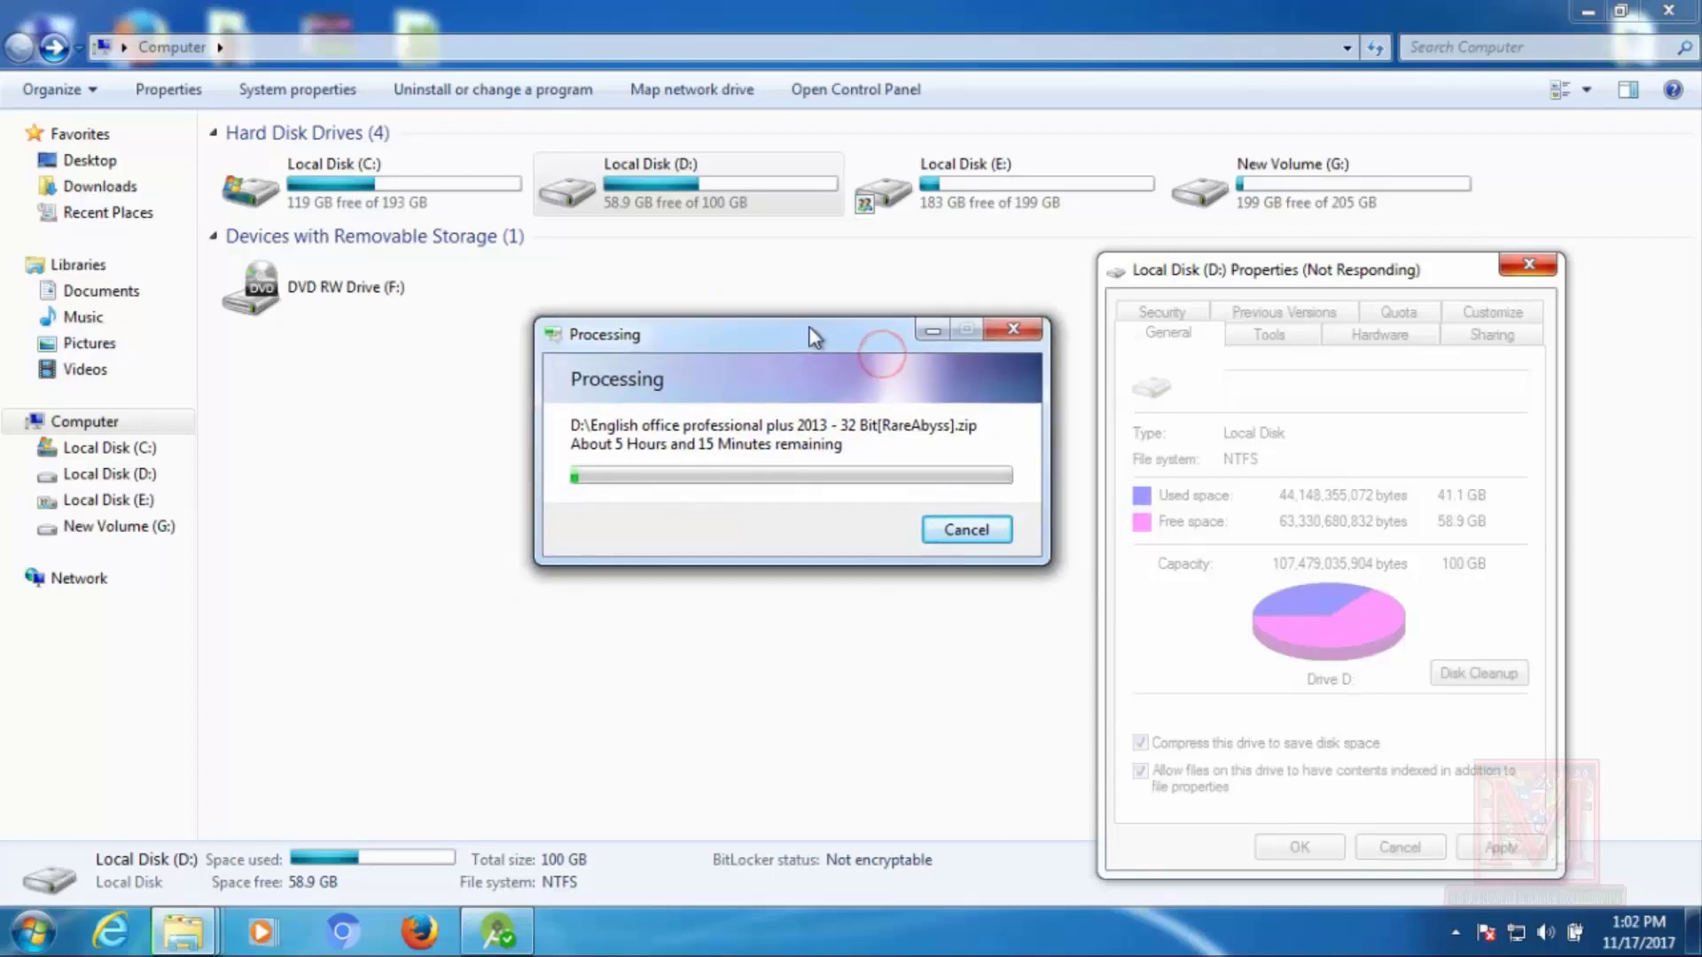
click(836, 645)
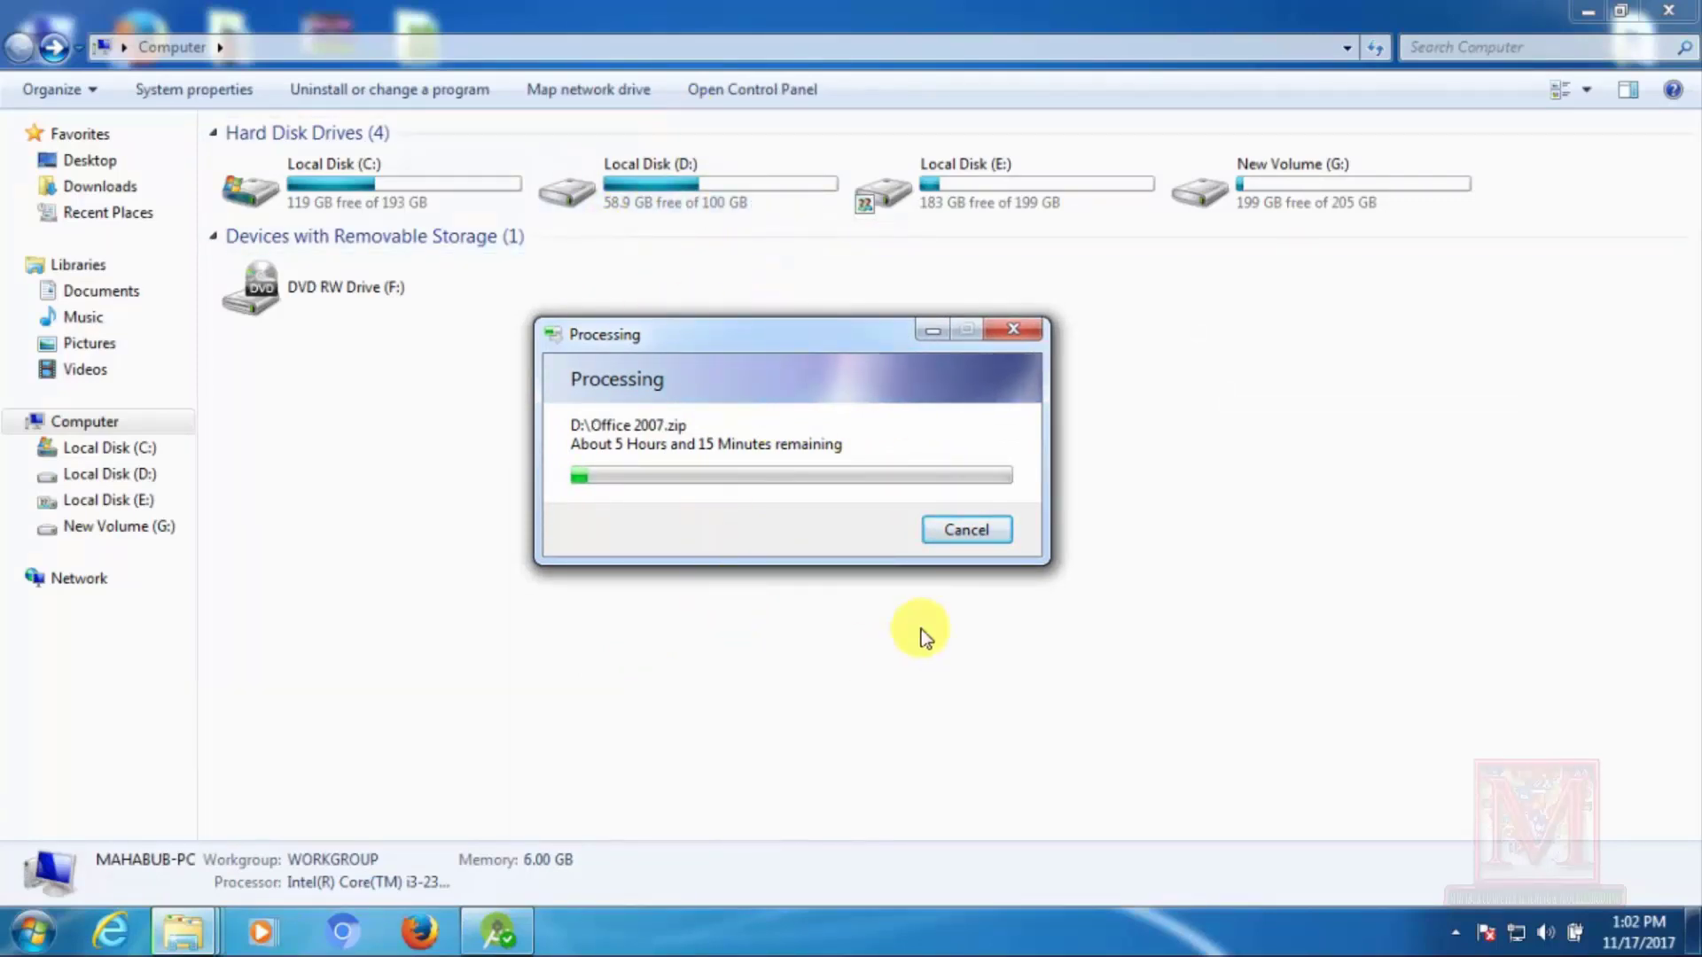
- Refresh the drive overview to check drive D's free space during compression
right_click(822, 613)
click(897, 711)
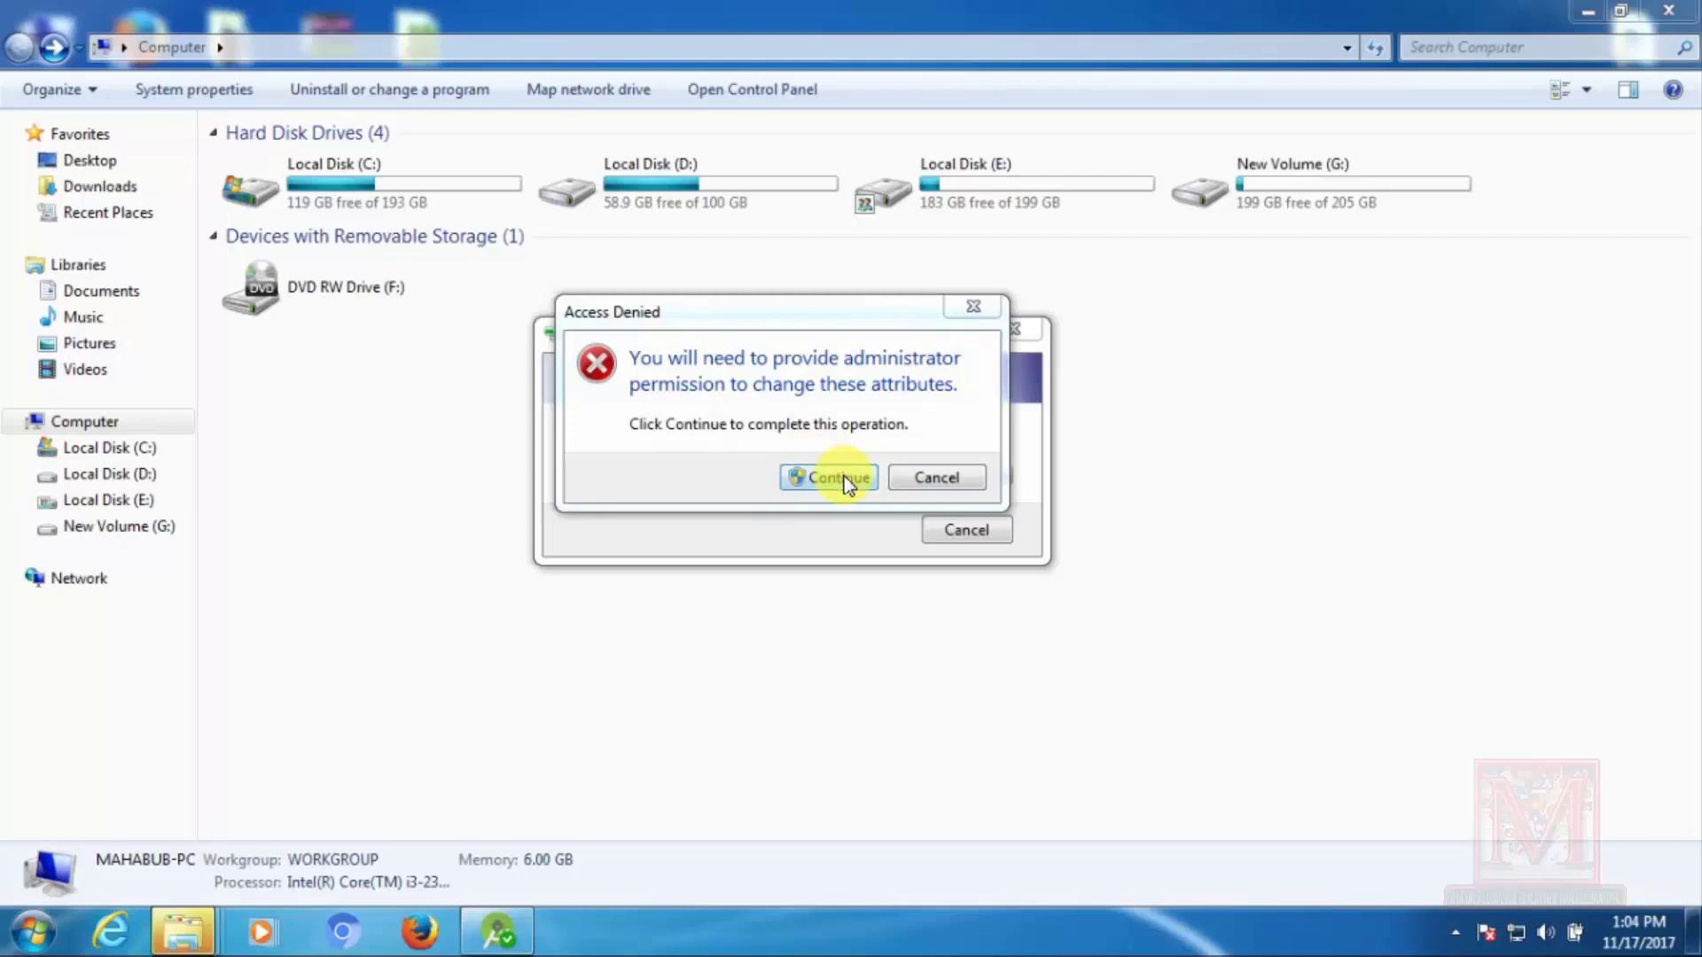
click(7, 947)
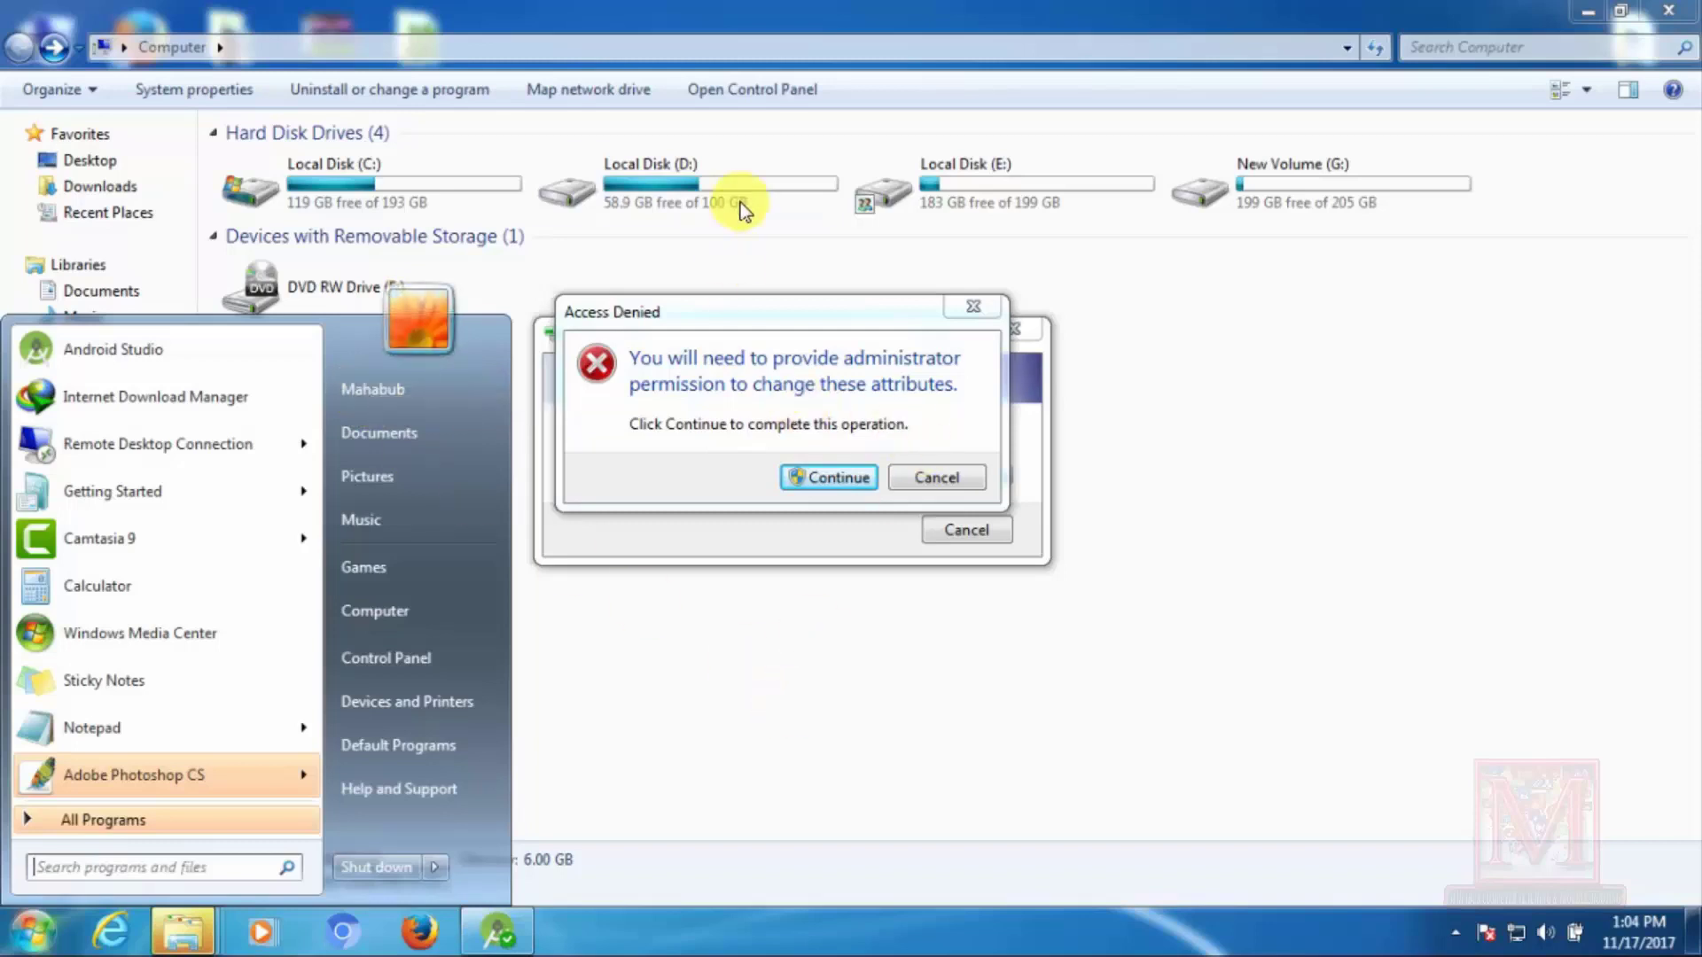
click(670, 715)
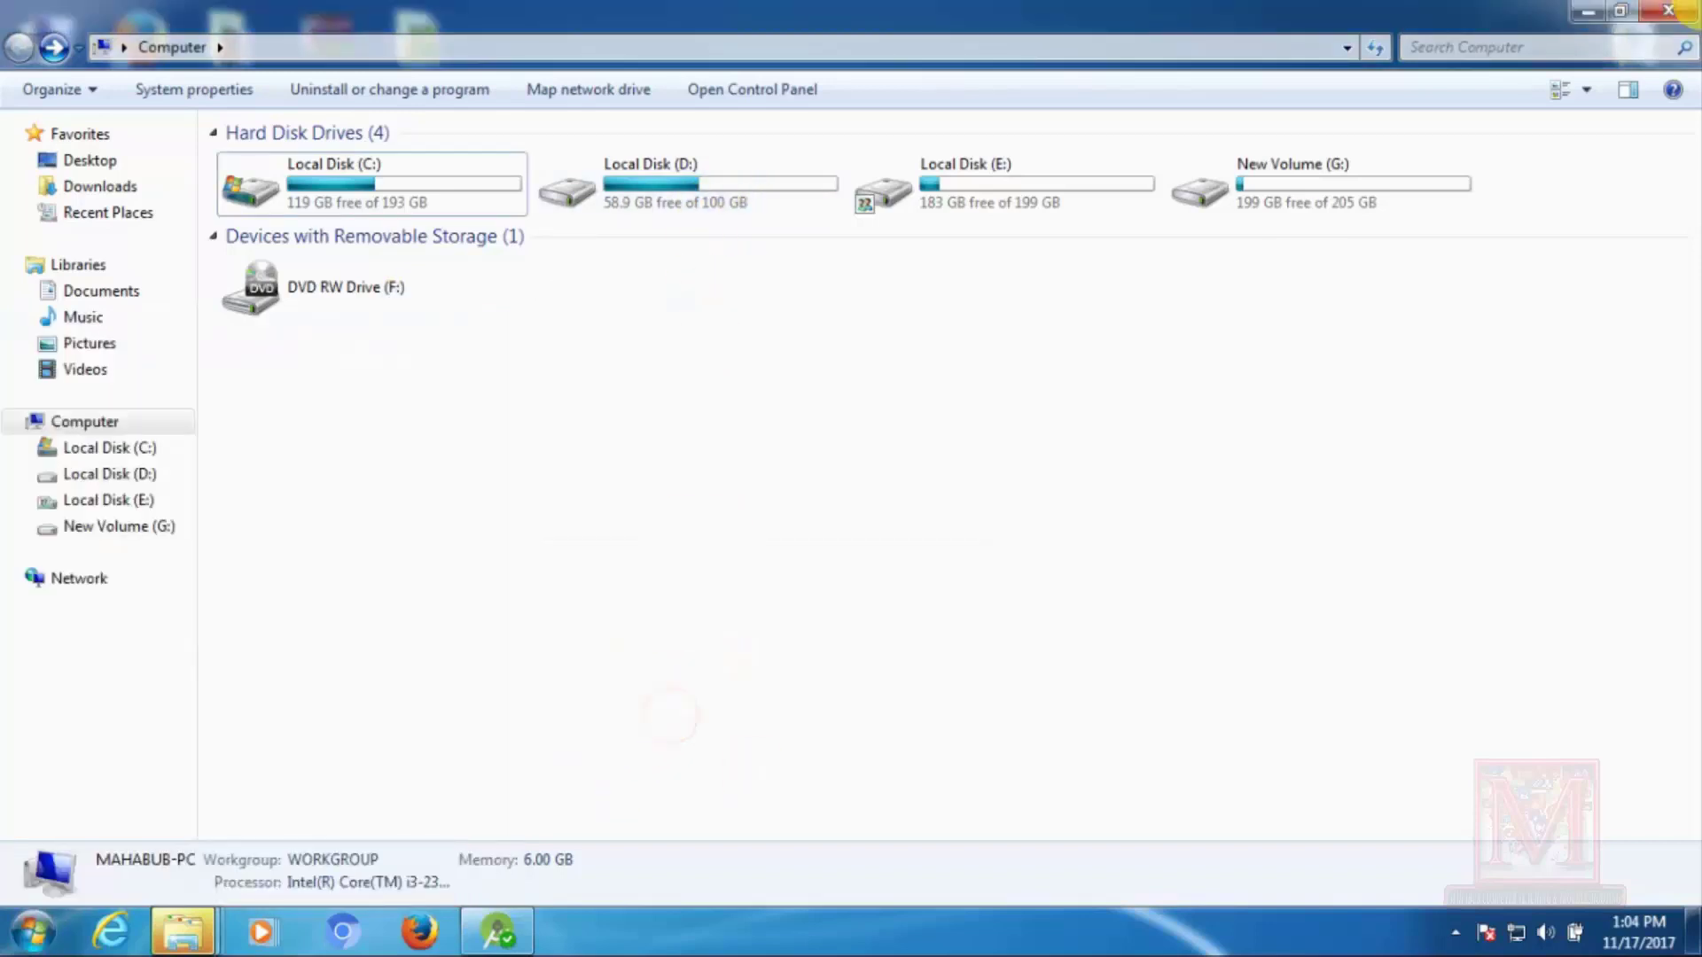
- Bring the access-denied prompt in front of the drive overview and continue the attribute change with administrator permission
click(1587, 10)
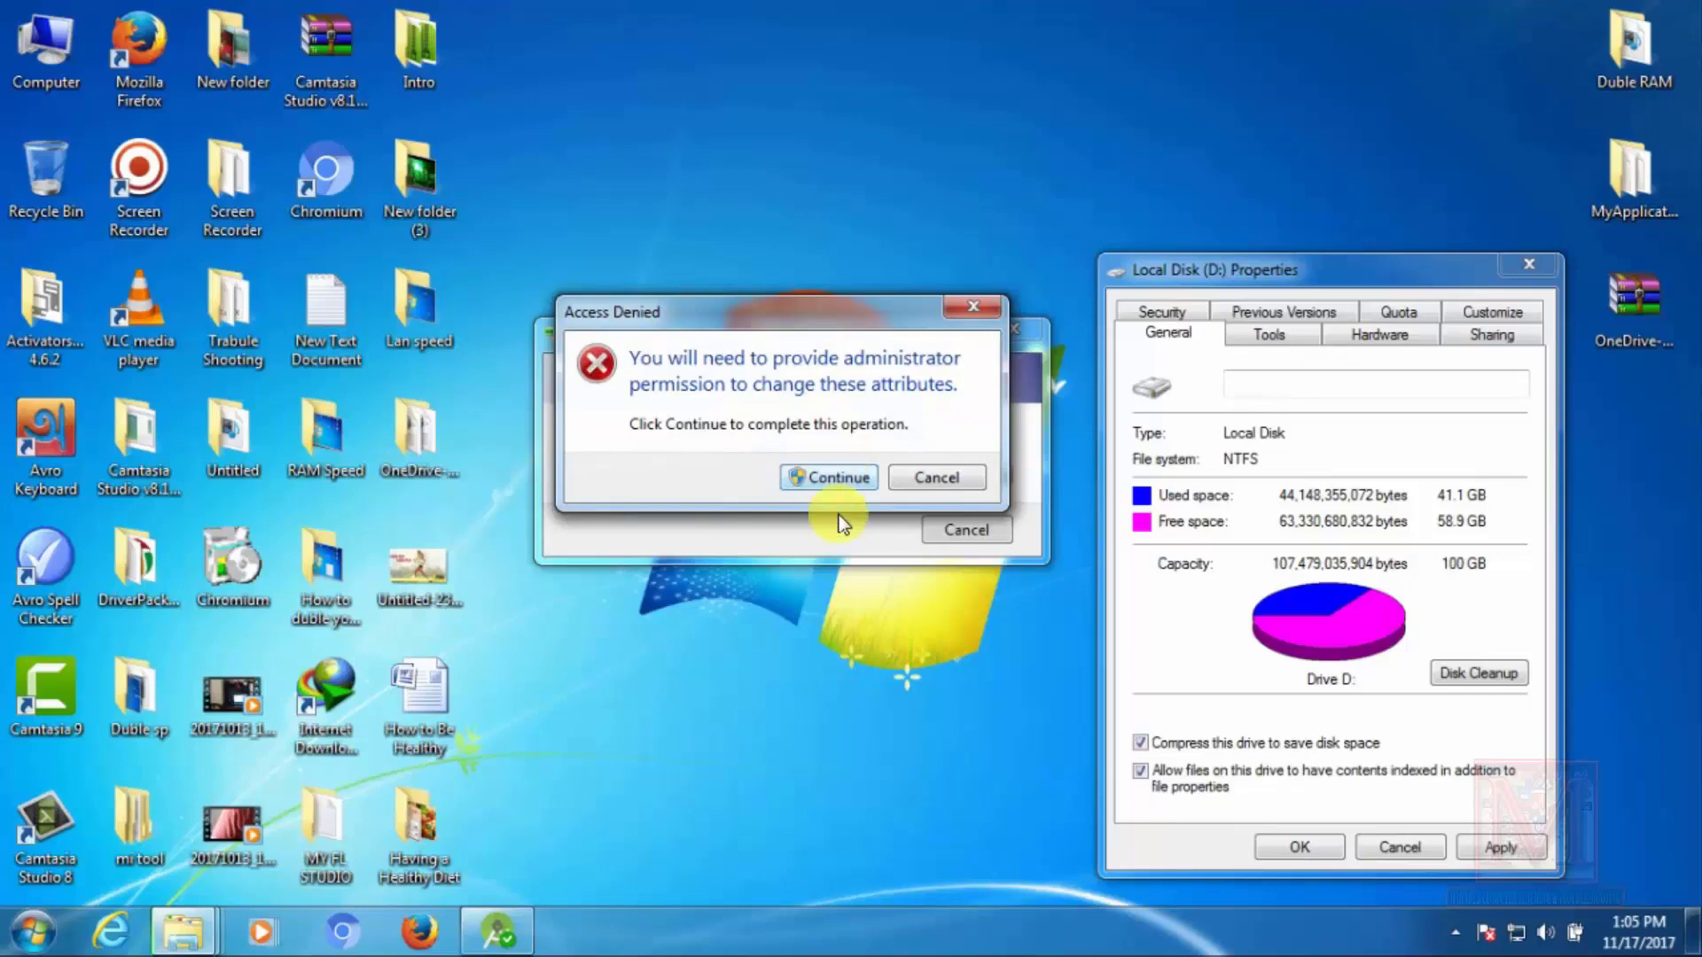
click(182, 931)
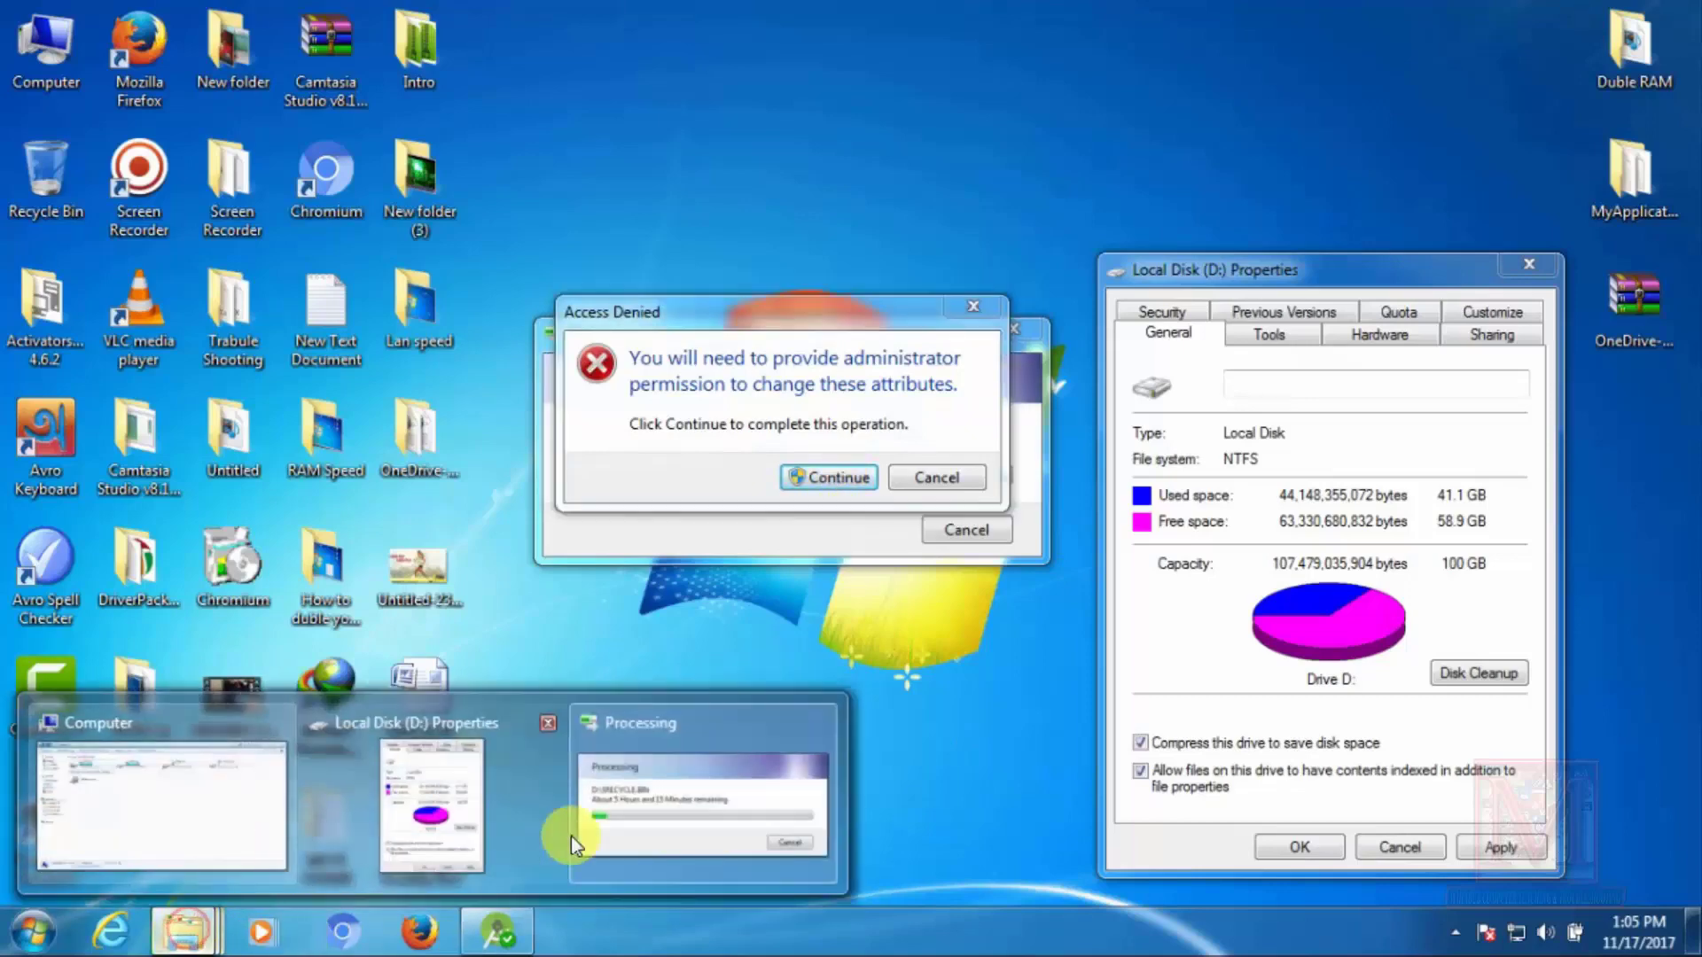
click(151, 797)
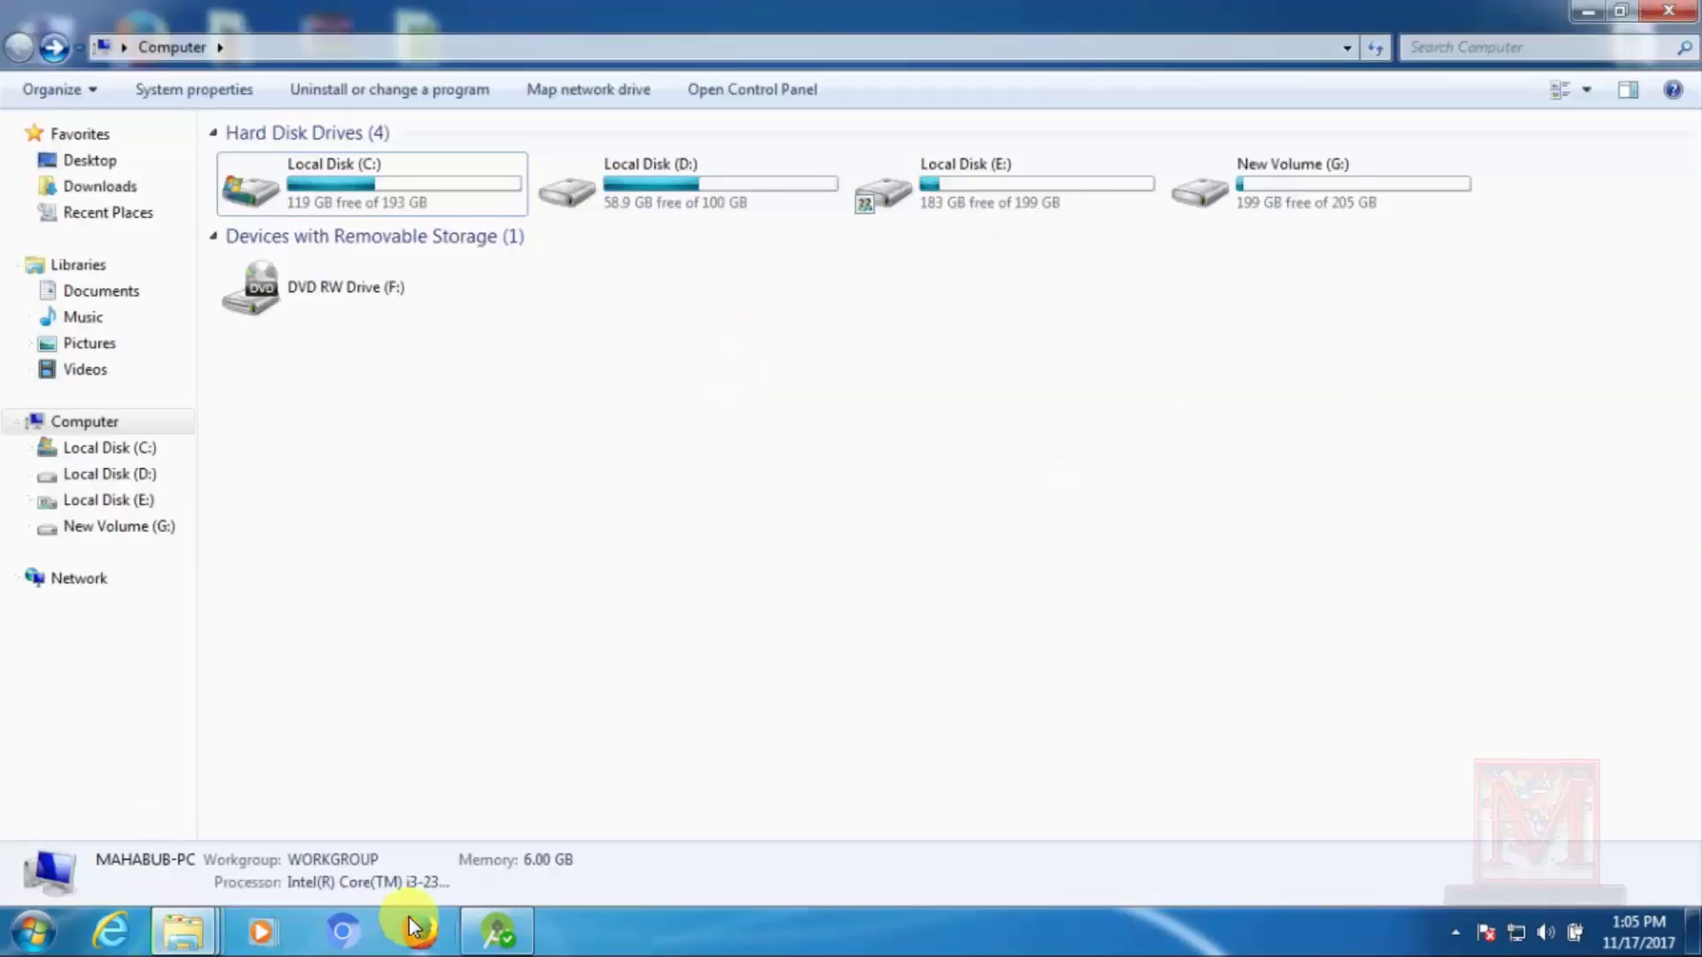
click(186, 930)
click(674, 683)
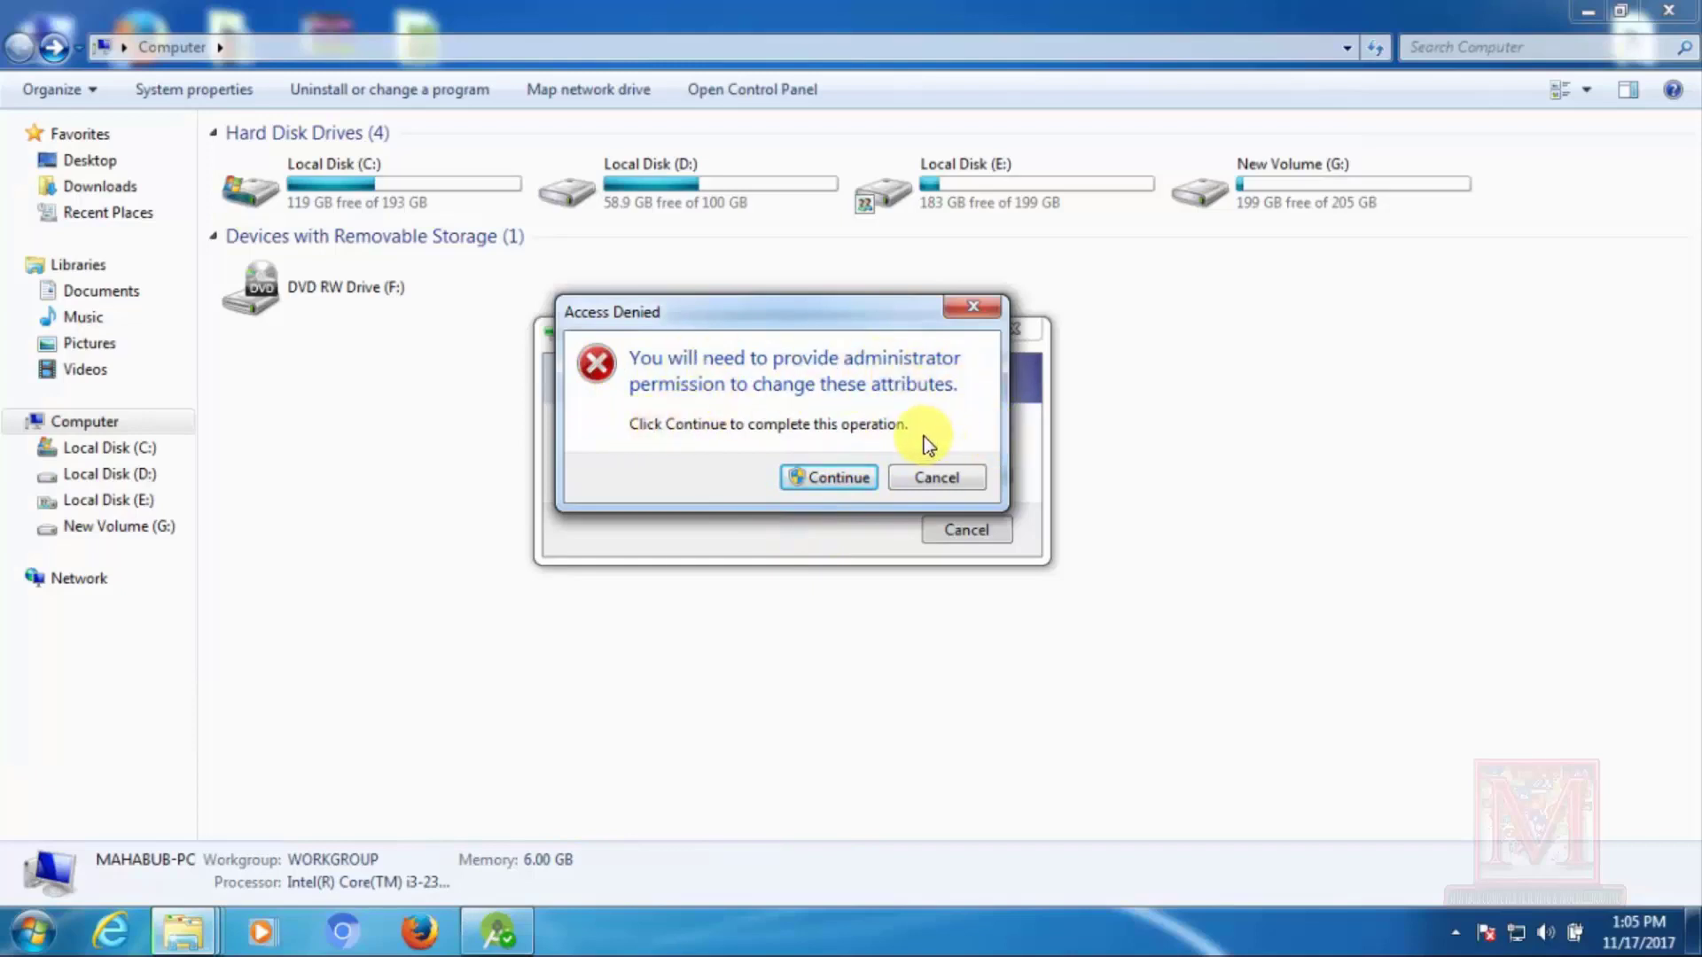
click(833, 478)
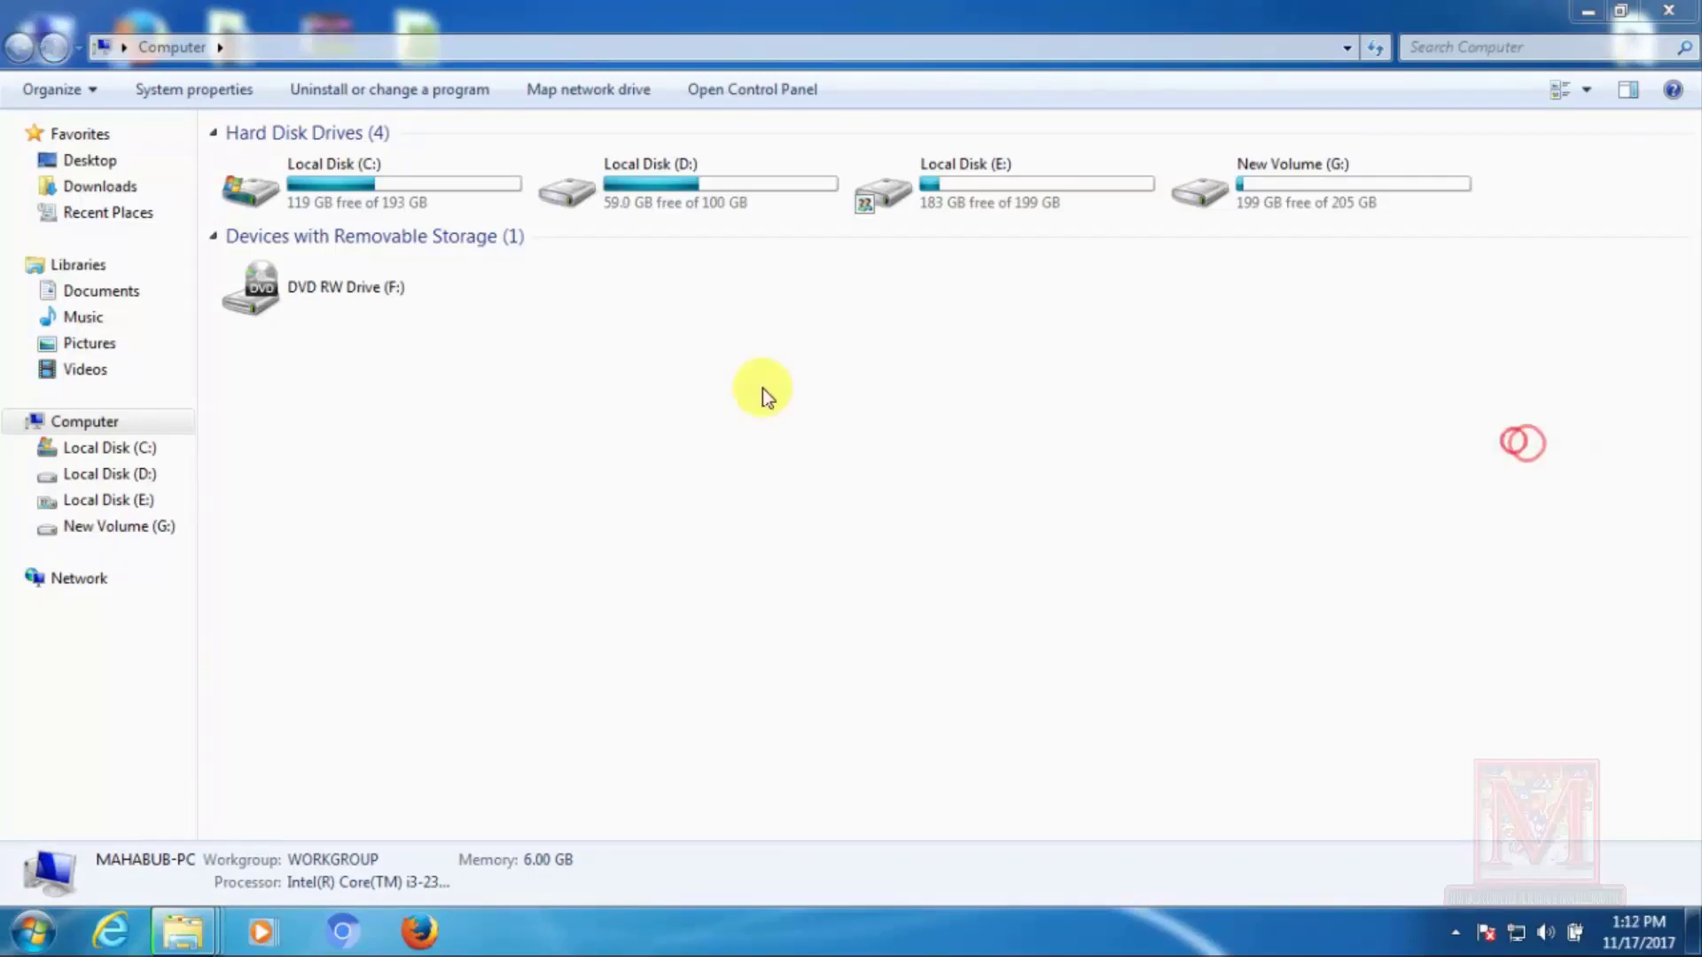
- Refresh the drive overview and bring the compression progress window forward, placing it clear of the drive list
right_click(696, 346)
click(782, 438)
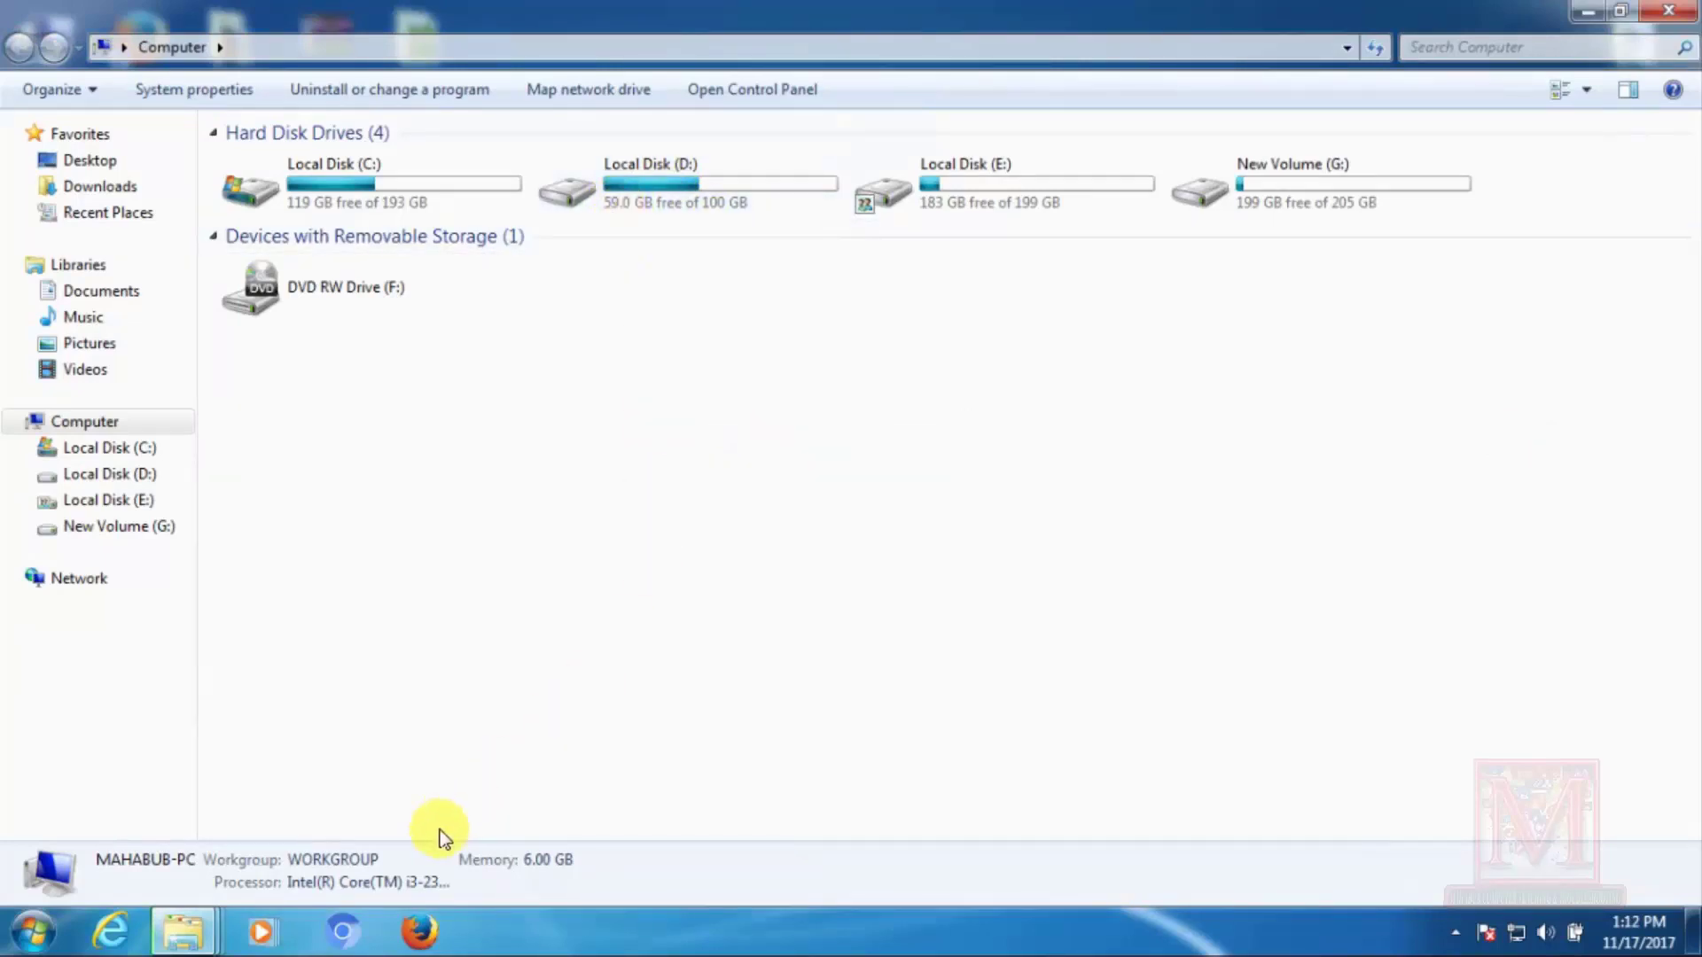
mouse_move(183, 930)
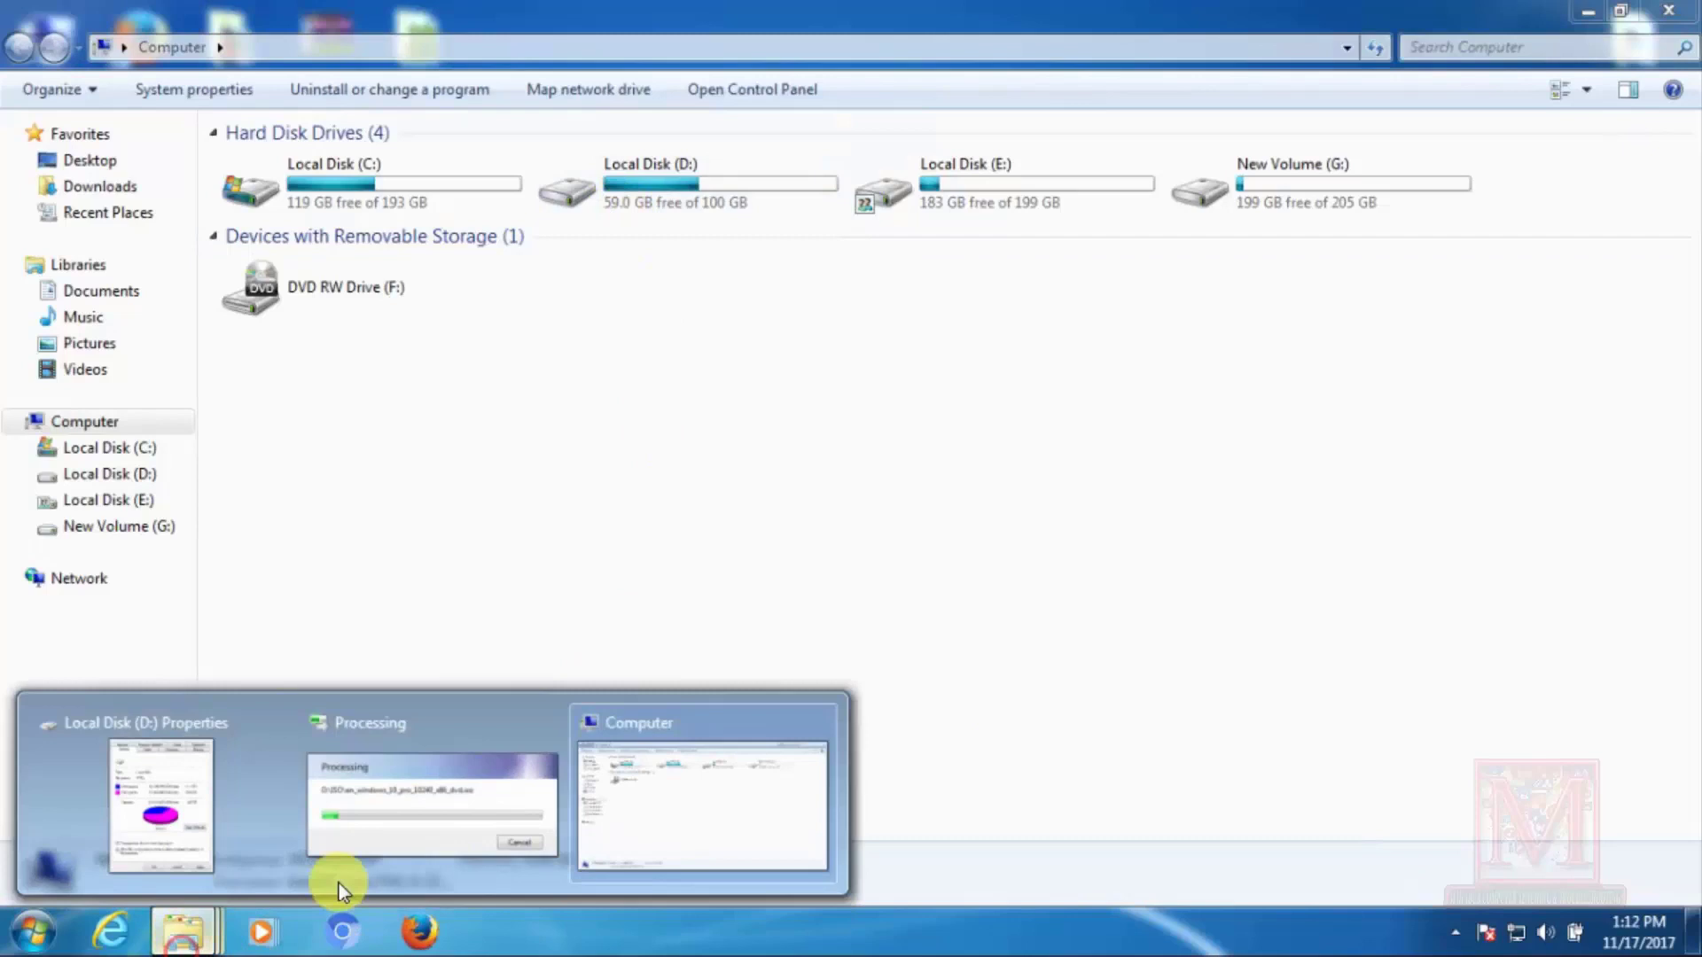
click(455, 794)
drag(733, 330, 832, 363)
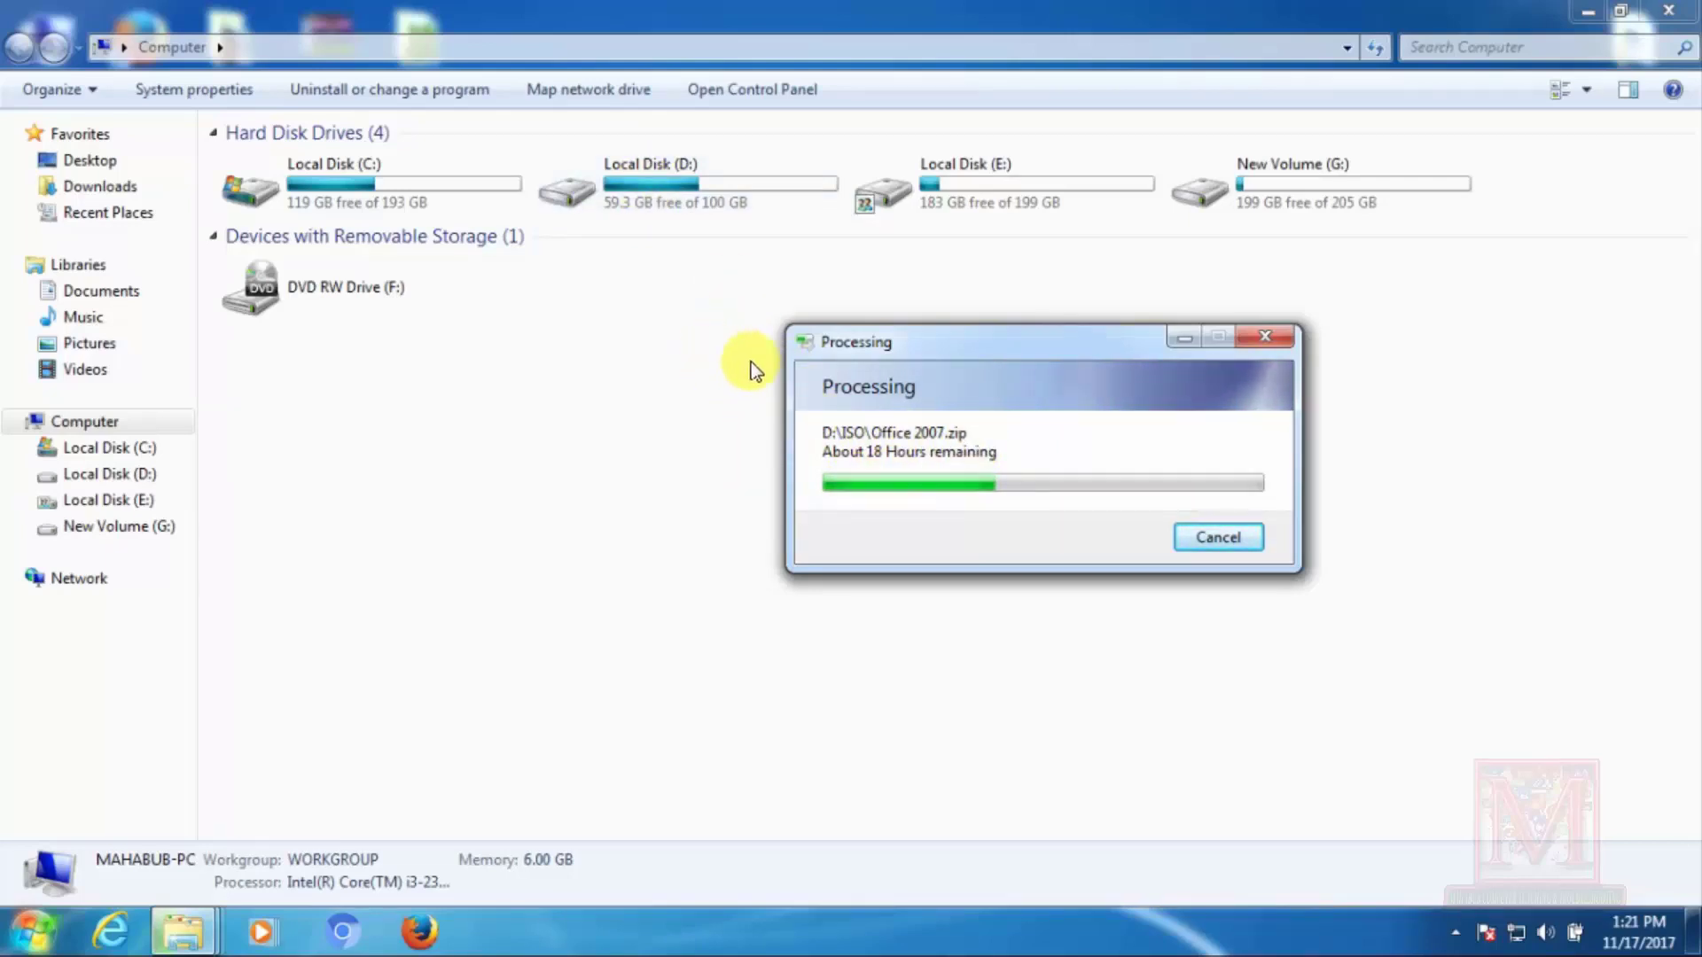
- Refresh the drive overview repeatedly to check drive D's free space, and view the details of drive C
click(648, 321)
right_click(648, 321)
click(744, 431)
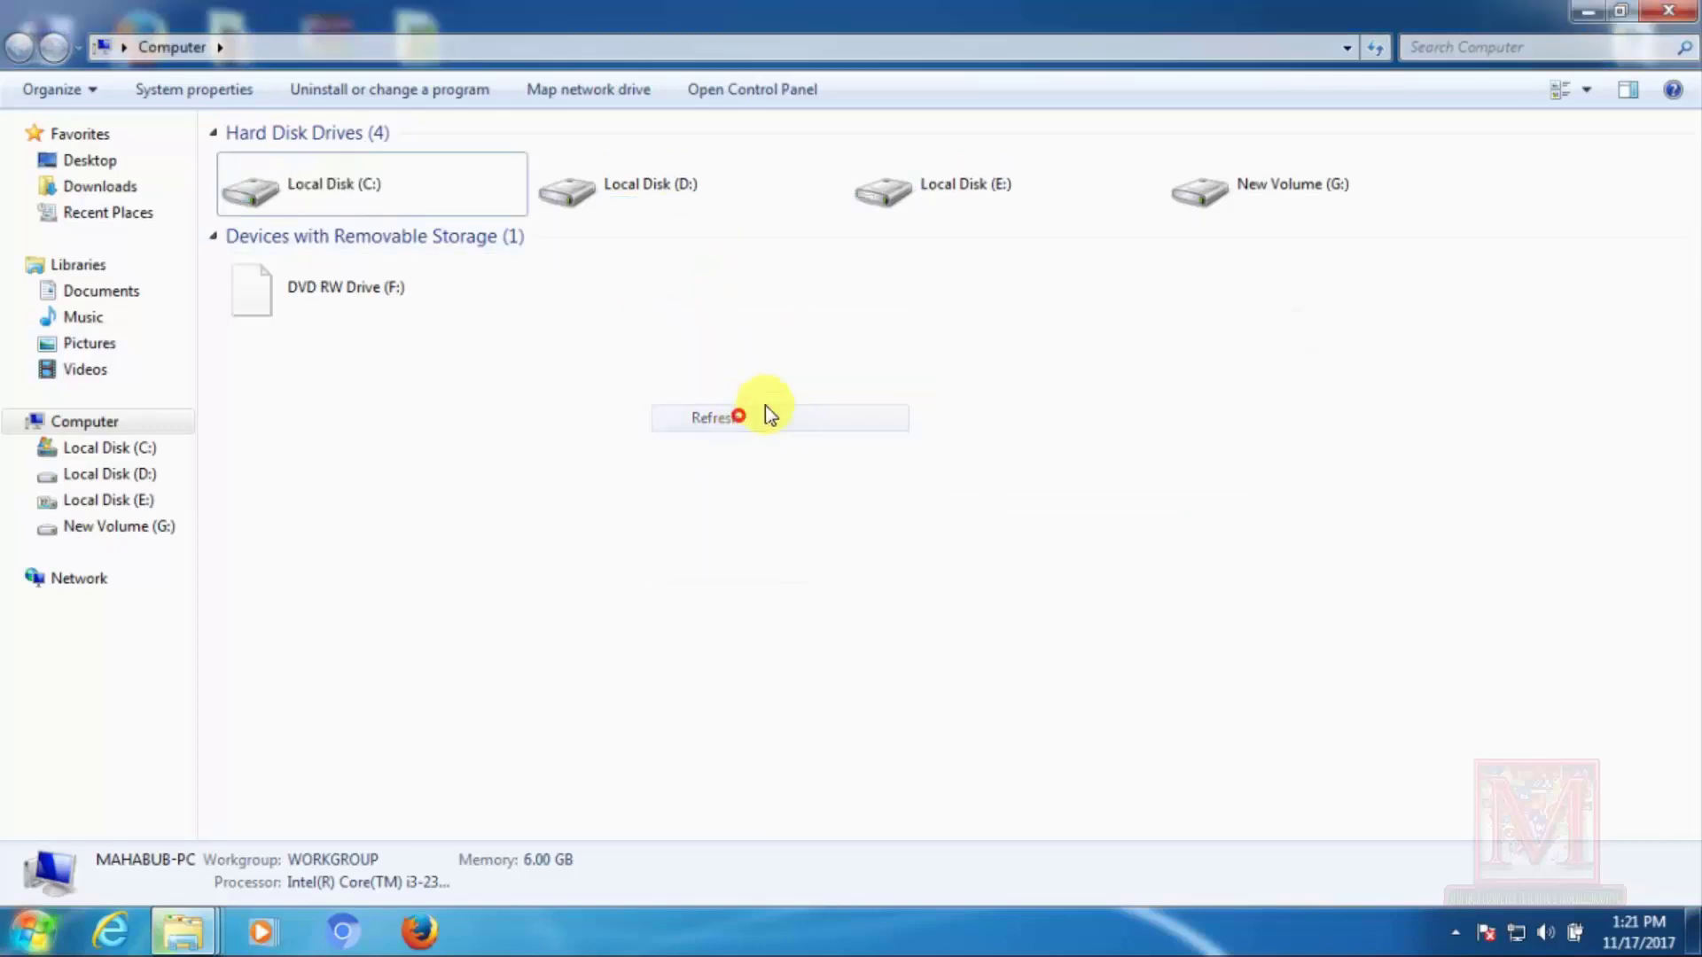
right_click(830, 344)
click(893, 439)
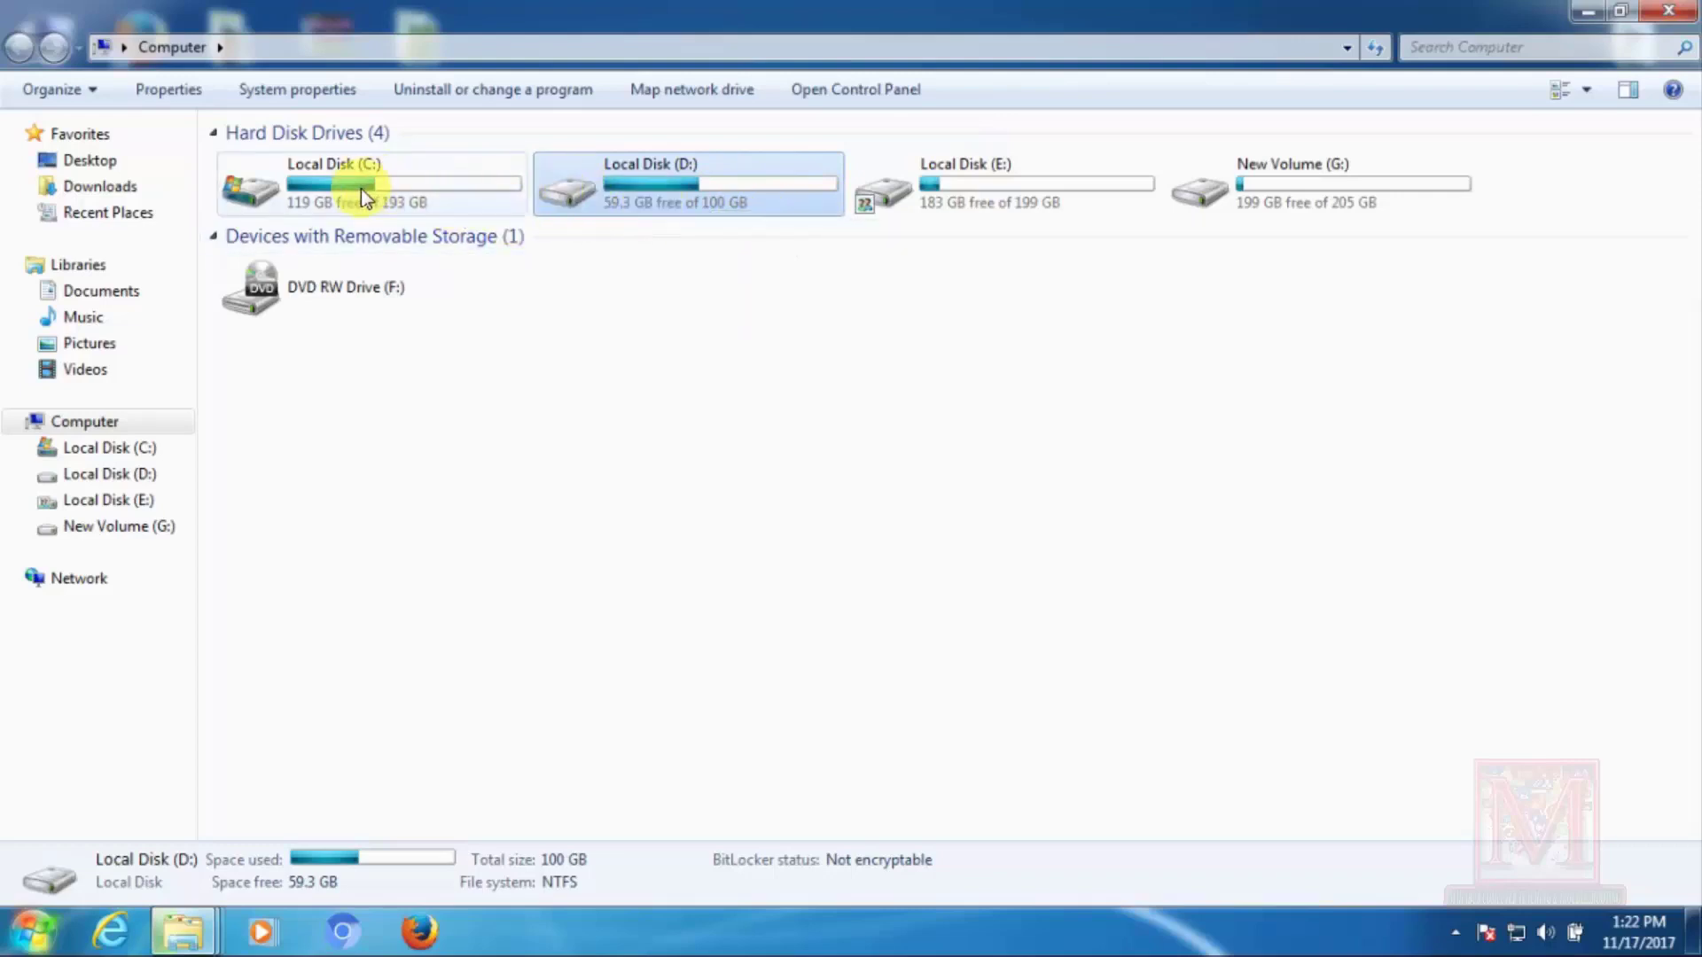
click(615, 410)
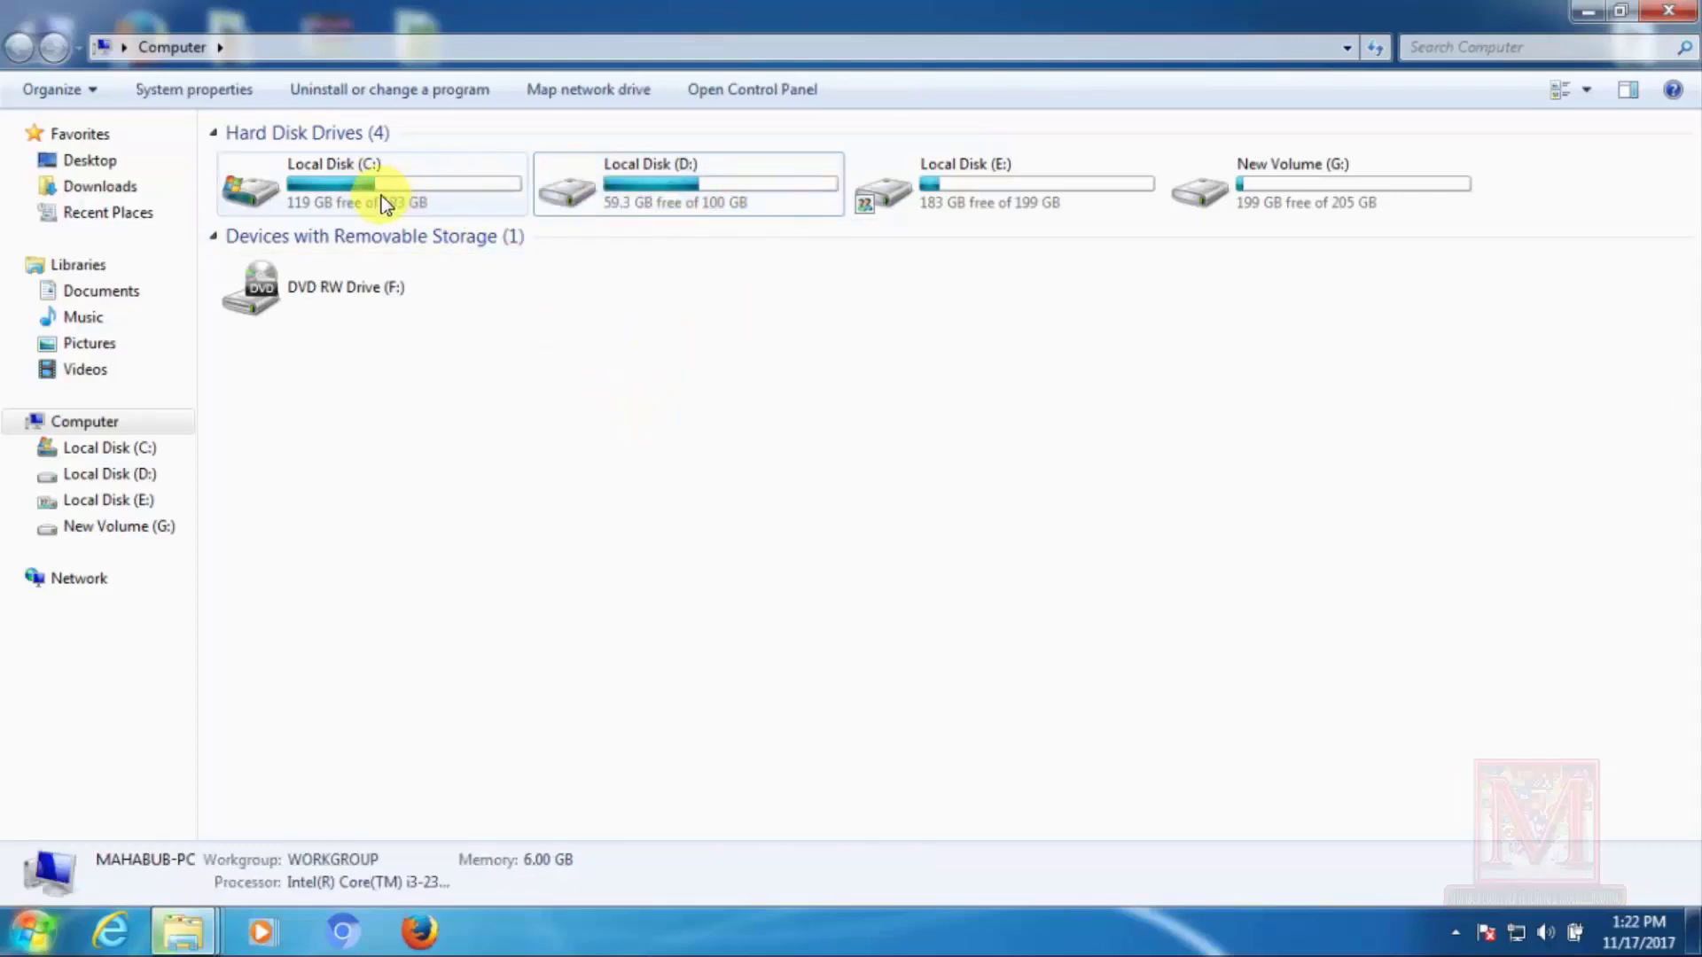
click(386, 204)
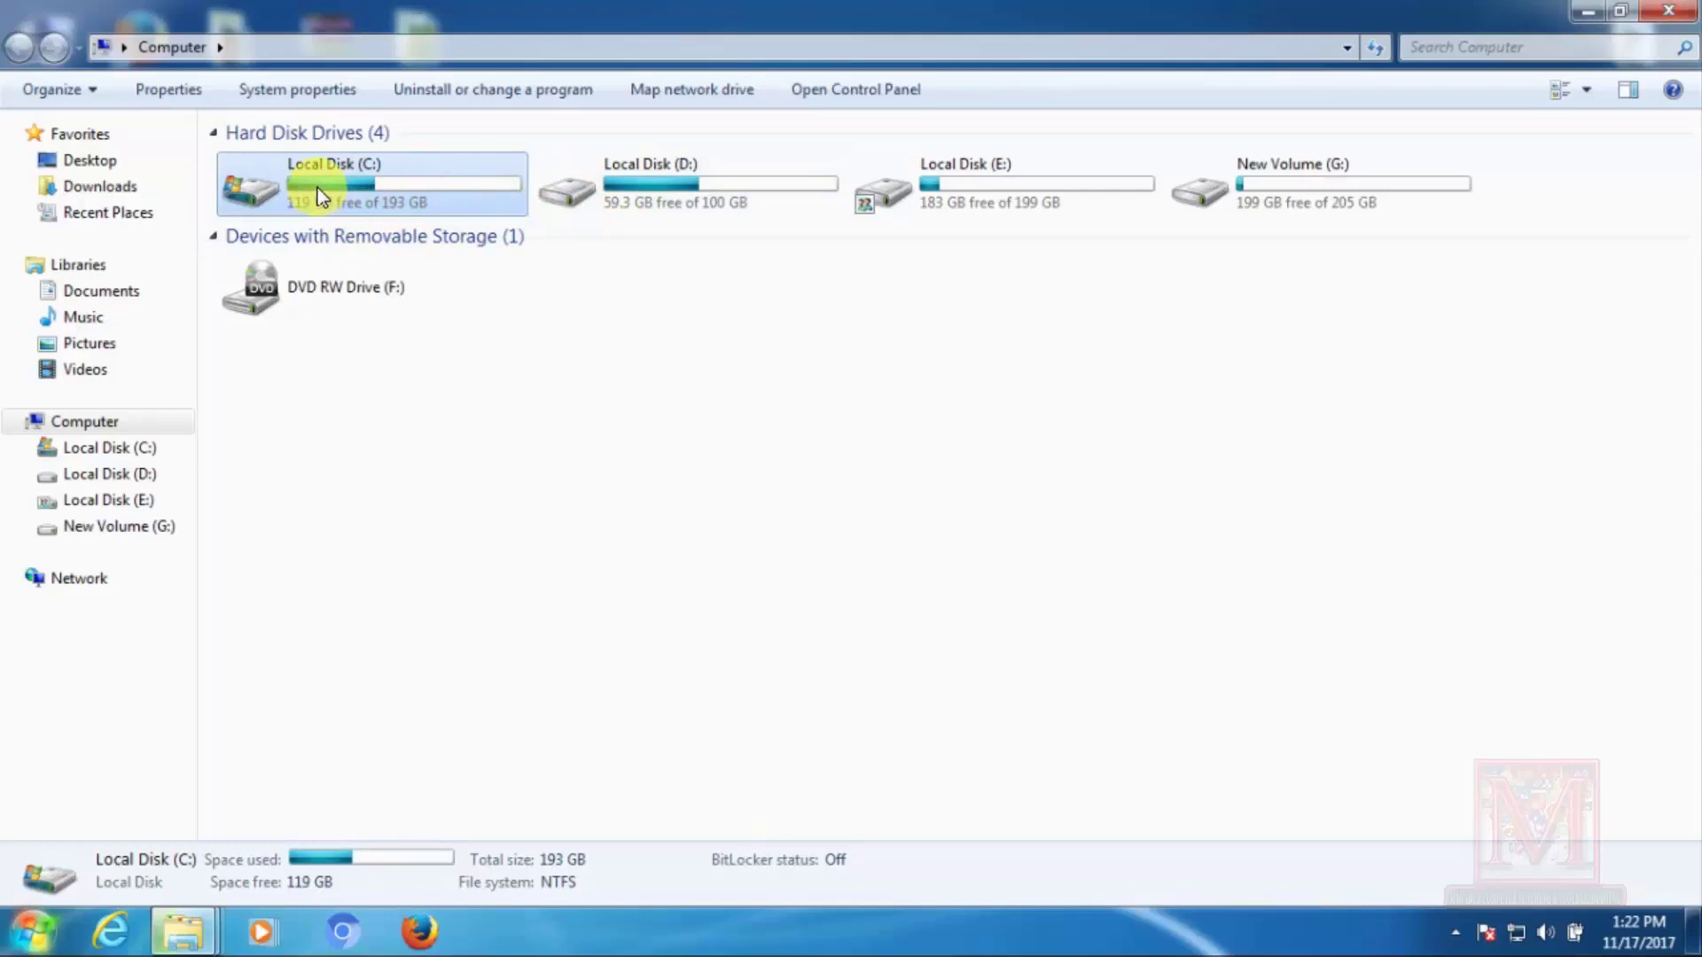
mouse_move(331, 188)
- Show the compression progress window again and reposition it below the drive list
mouse_move(188, 929)
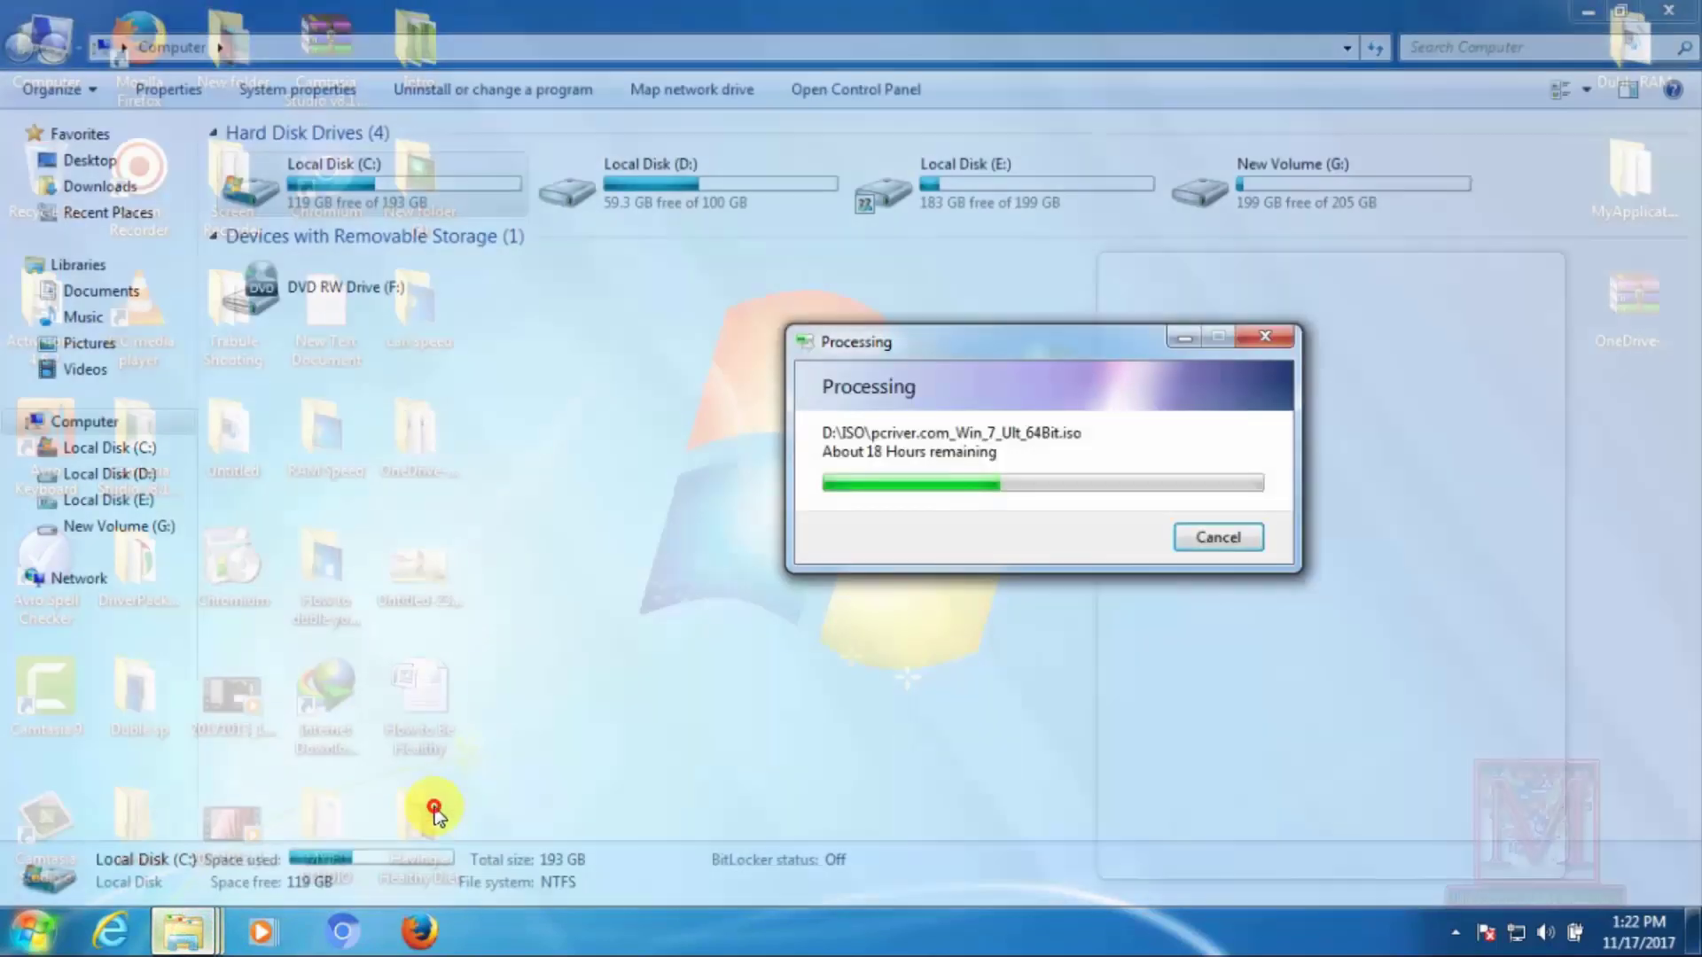
click(433, 806)
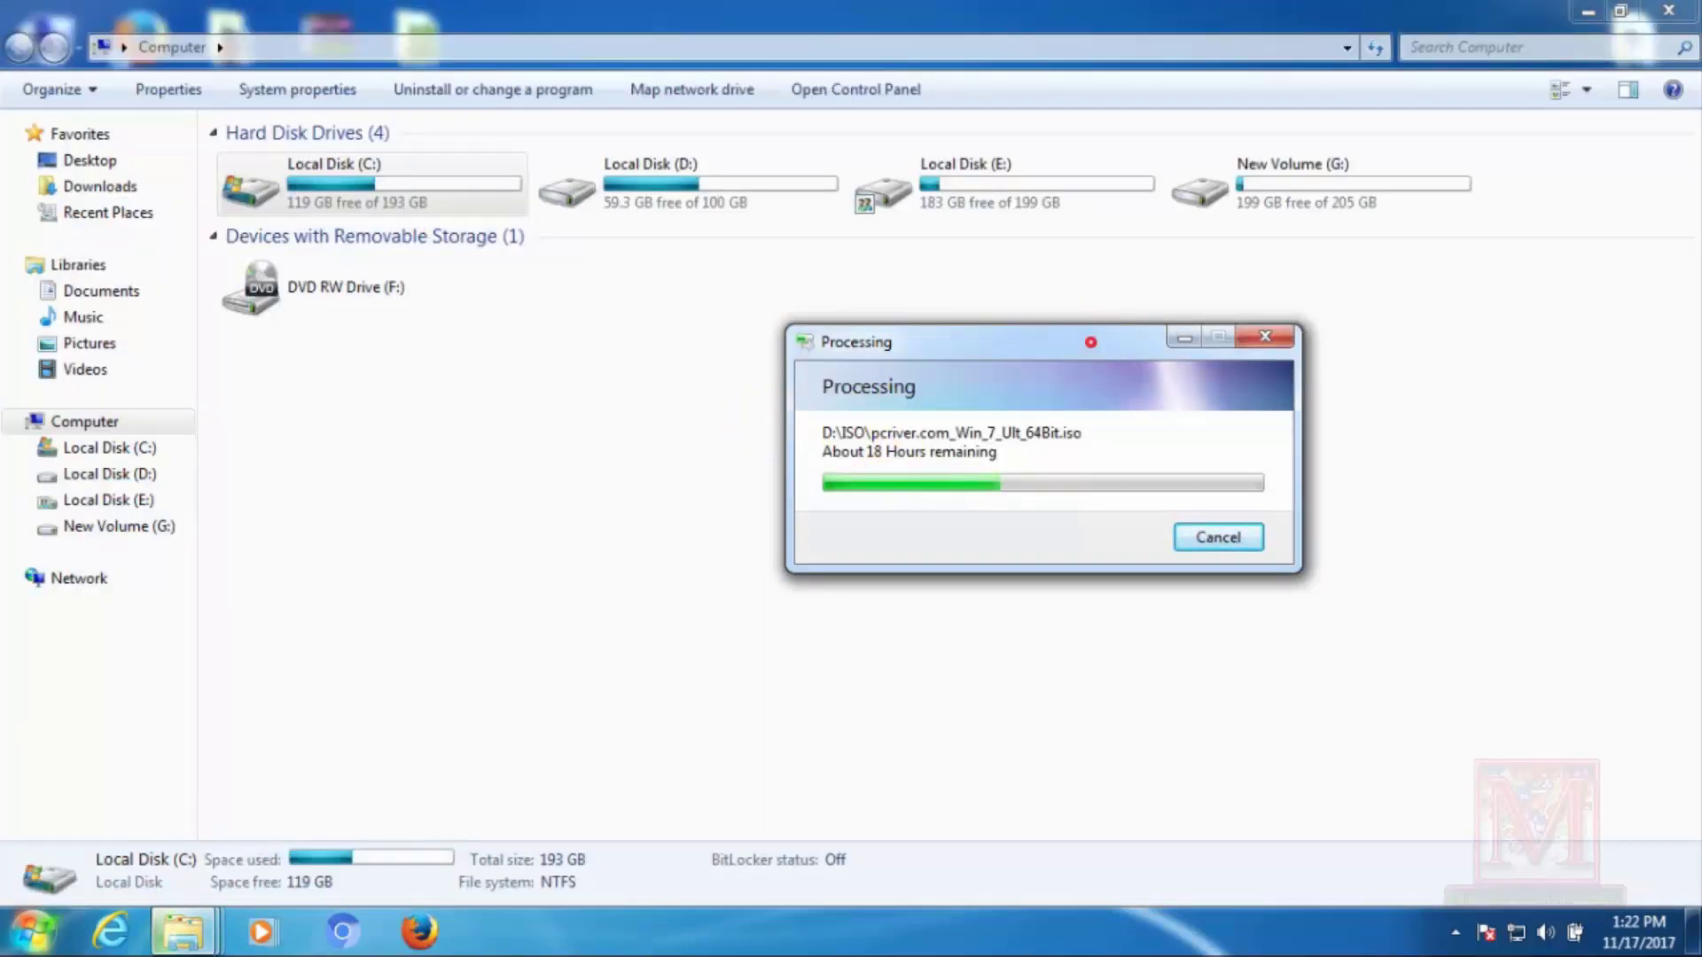
drag(1090, 342, 759, 297)
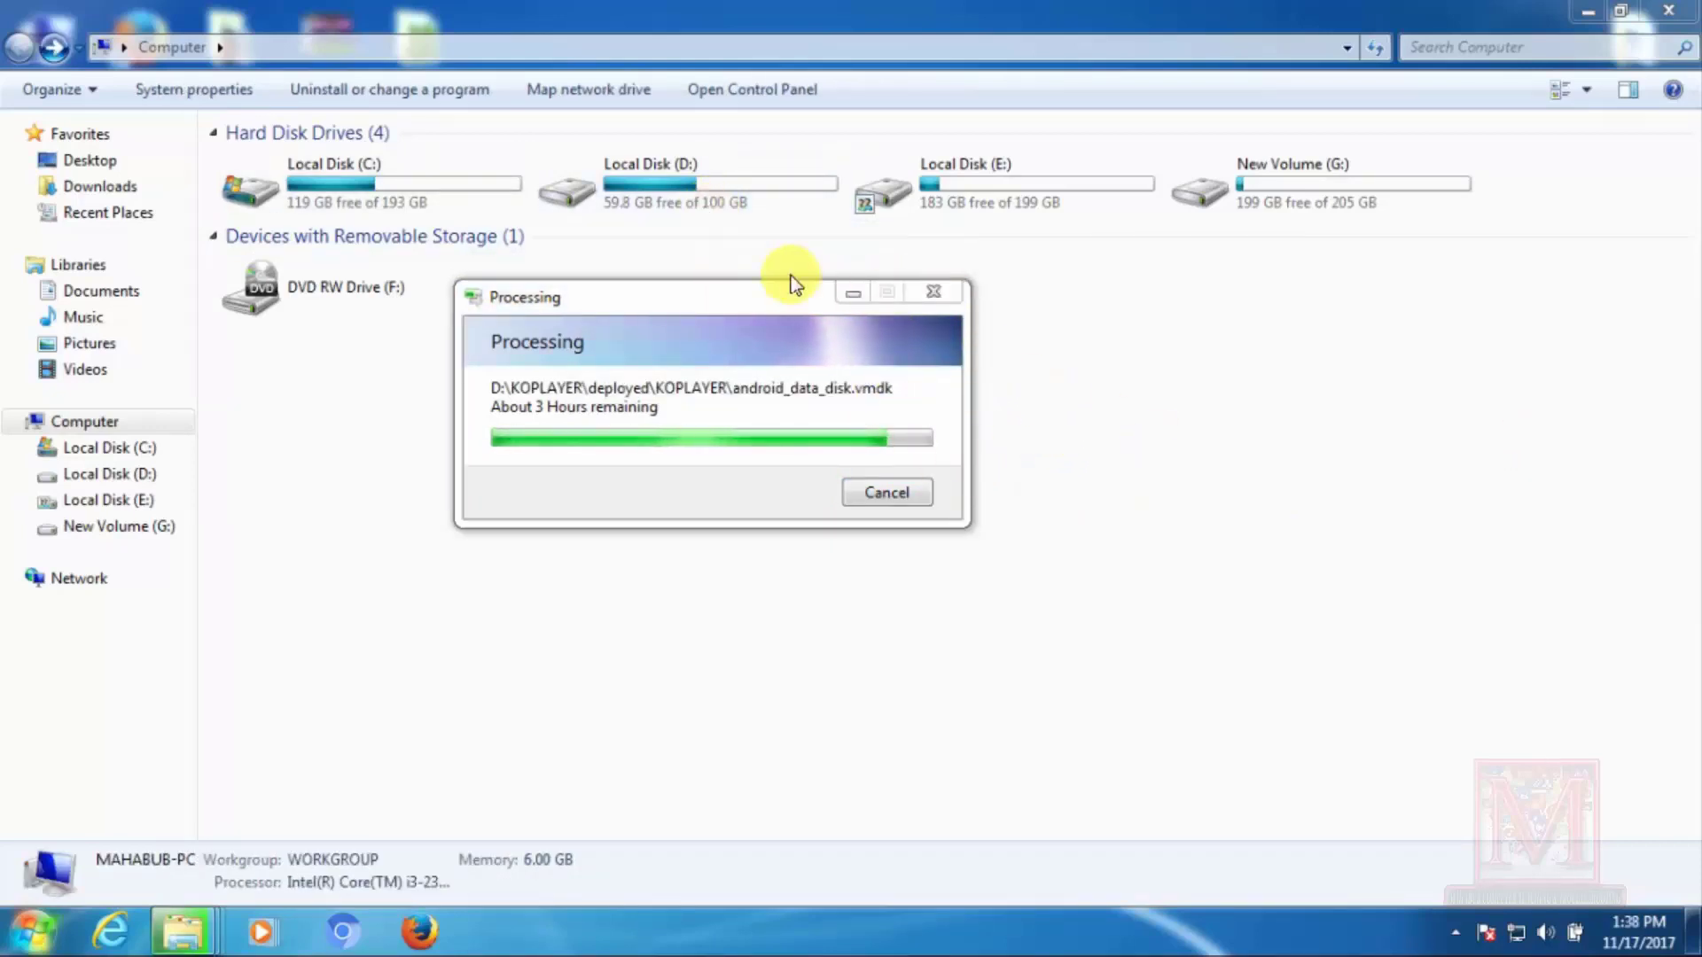
drag(768, 305, 1112, 343)
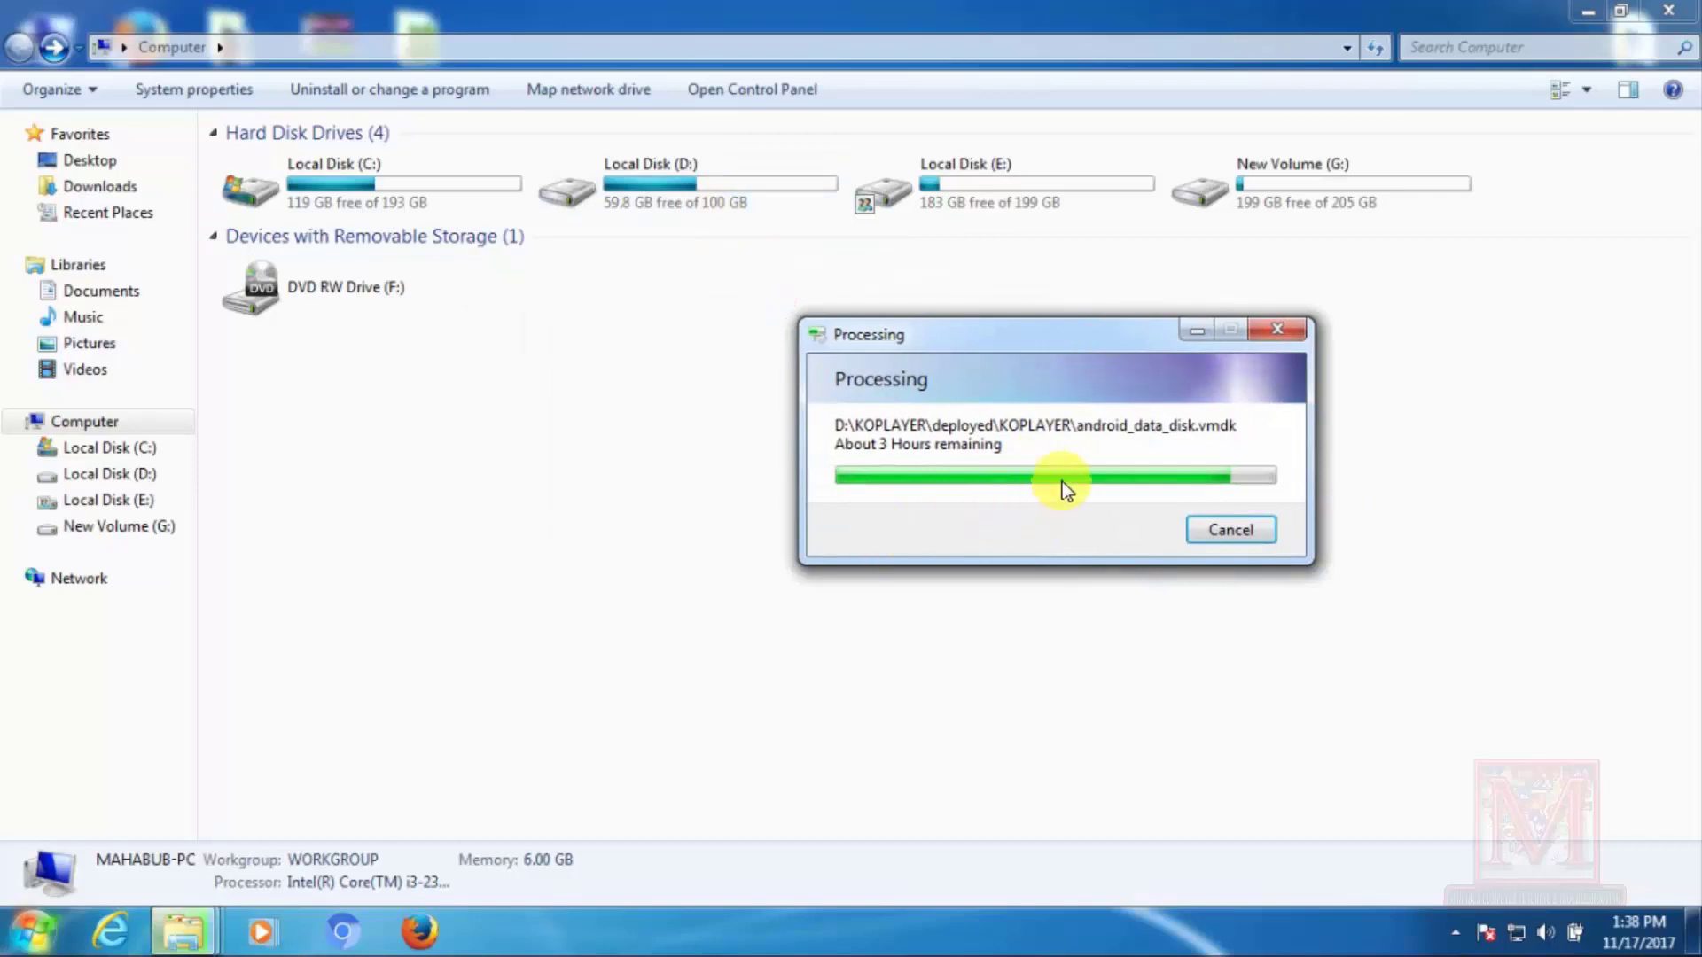
- Refresh the drive overview to recheck drive D's free space, and return to the compression progress window
right_click(694, 317)
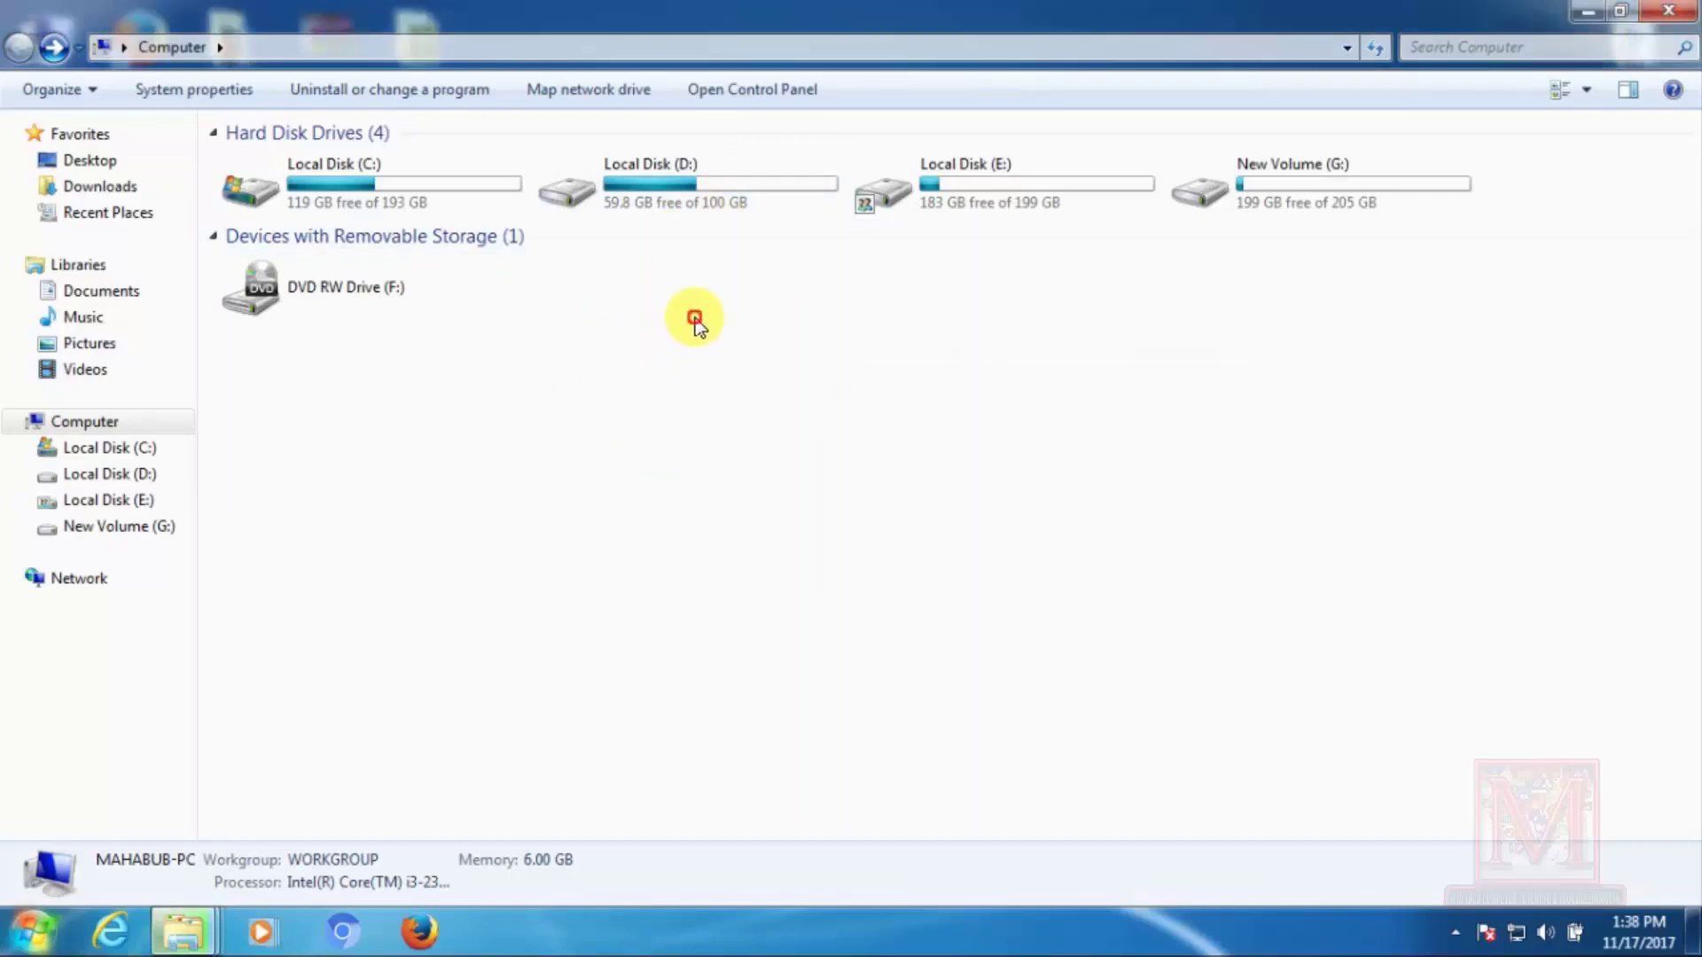
click(778, 415)
mouse_move(177, 935)
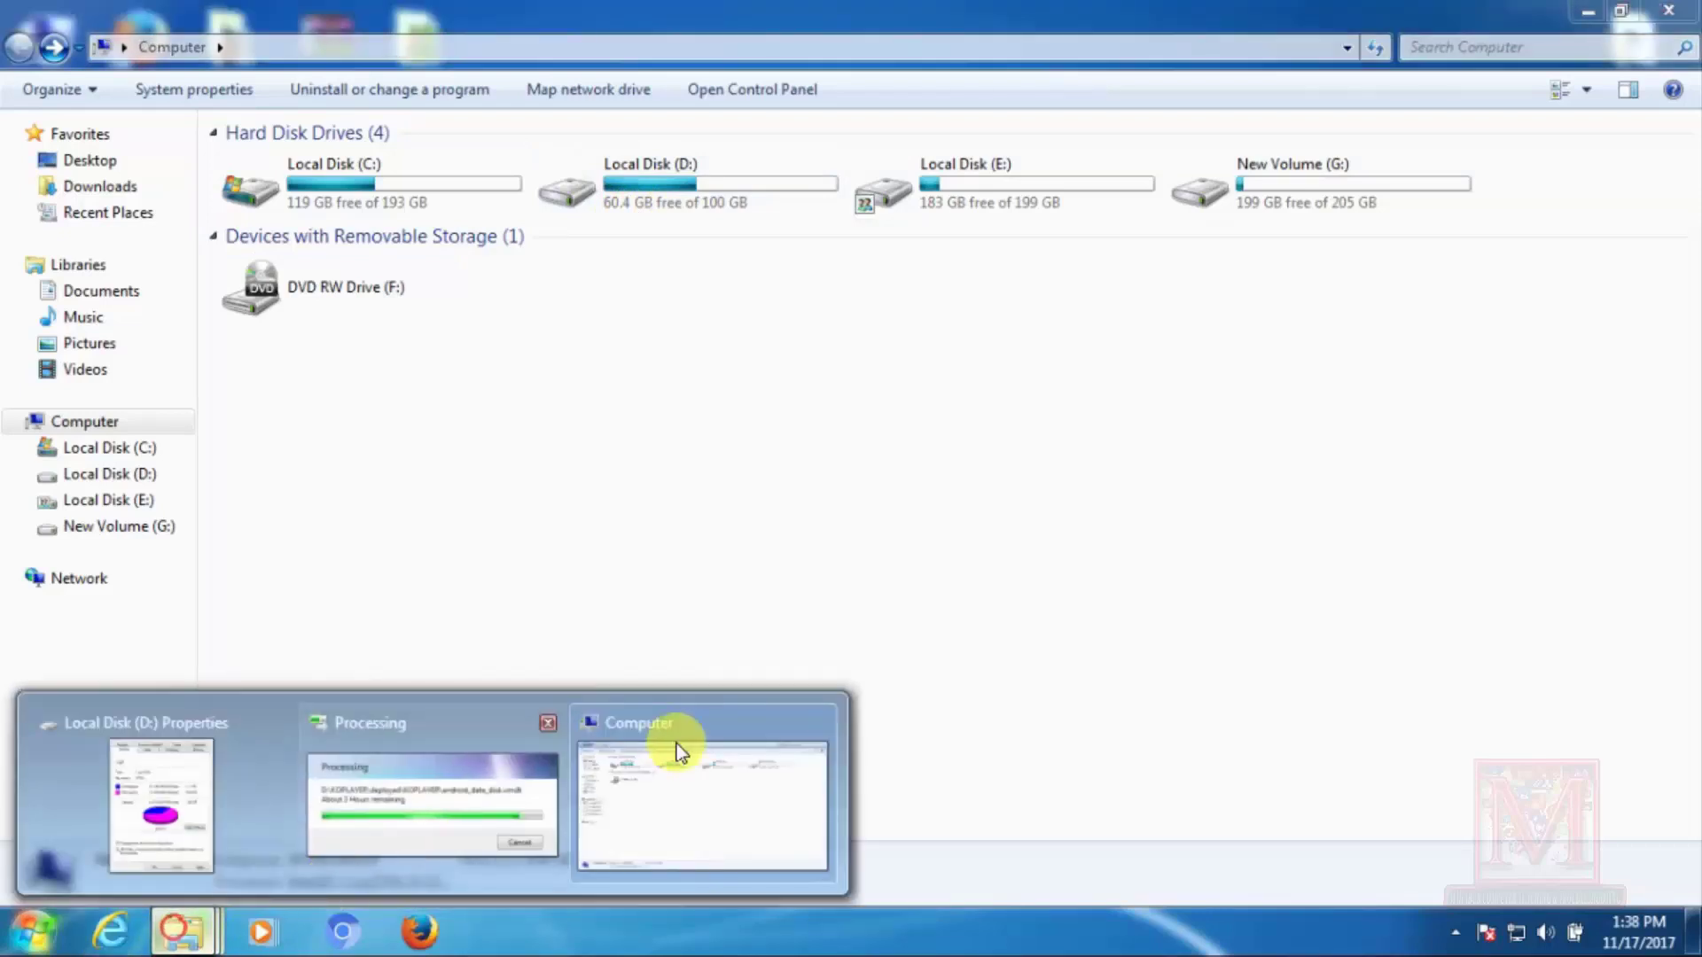
click(437, 790)
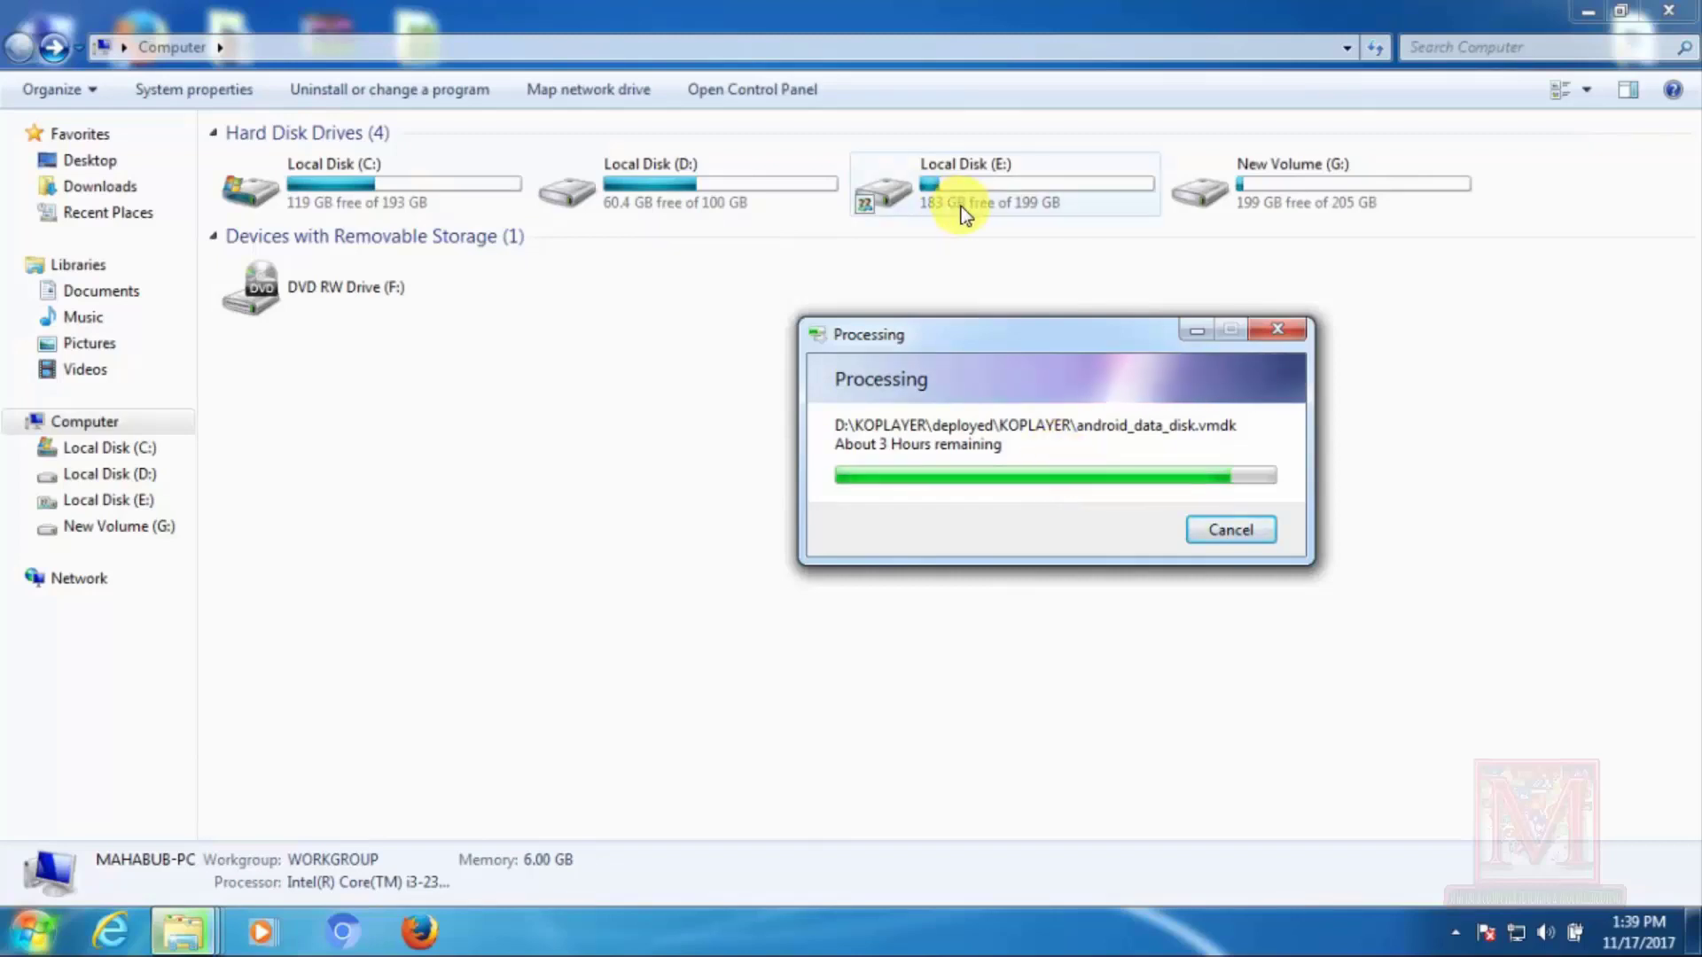
- Look through the contents of drive E, return to the drive overview and bring the compression progress window forward
click(939, 188)
double_click(939, 188)
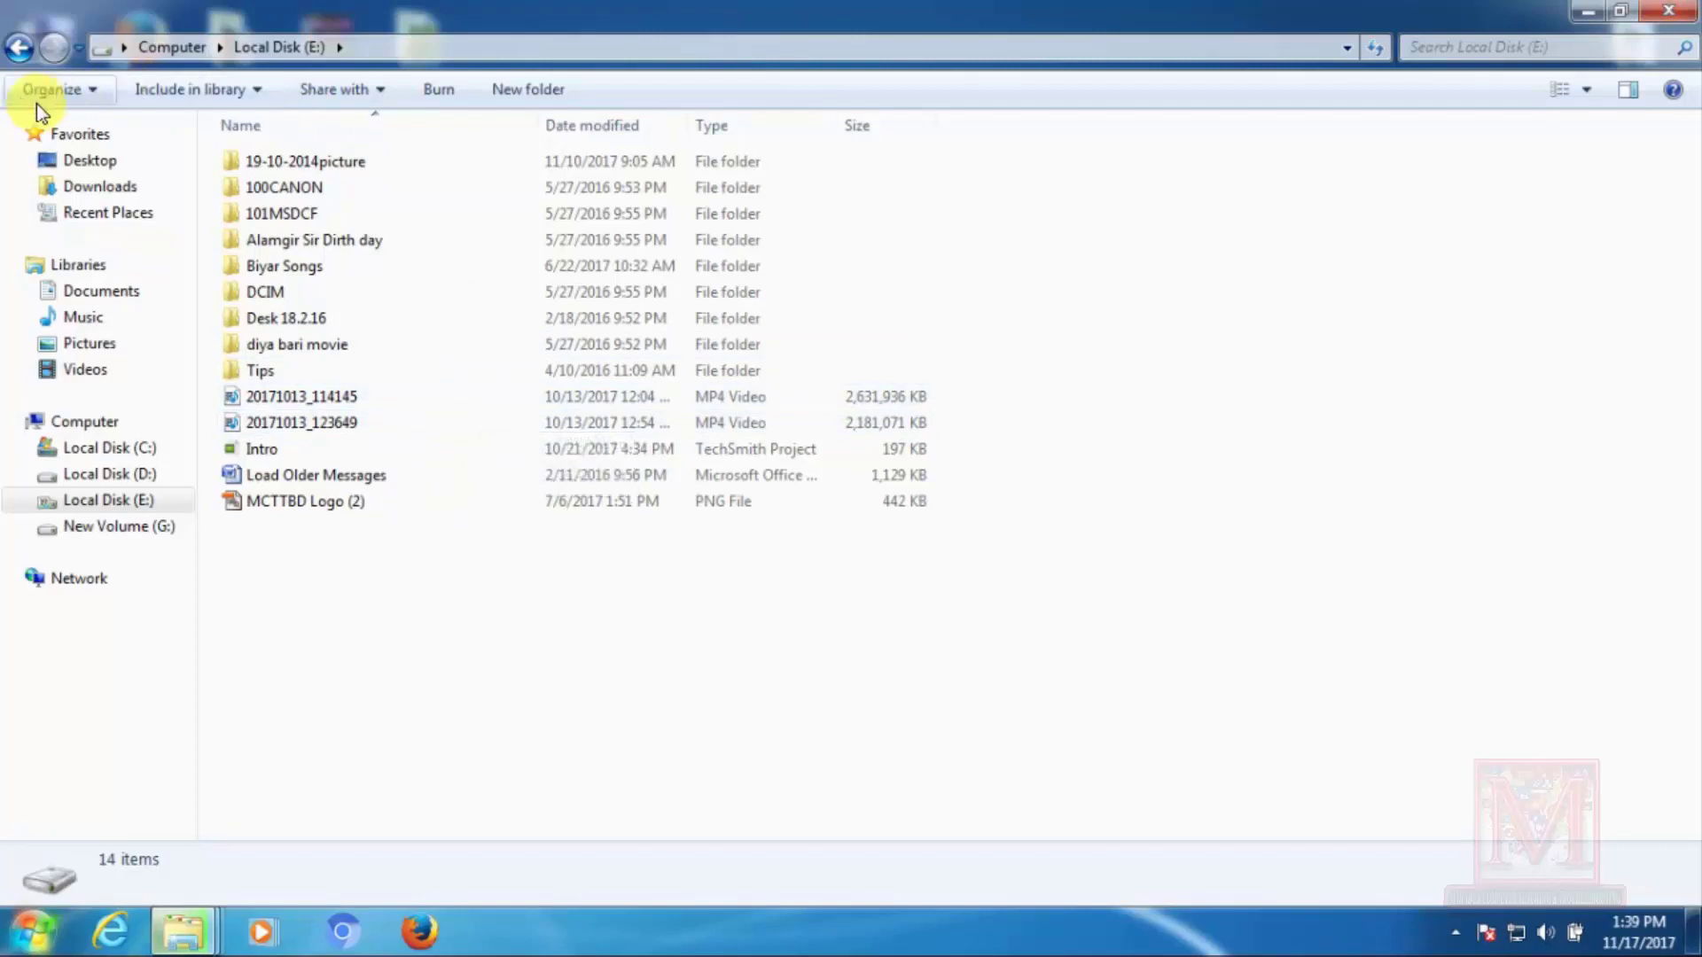
click(19, 49)
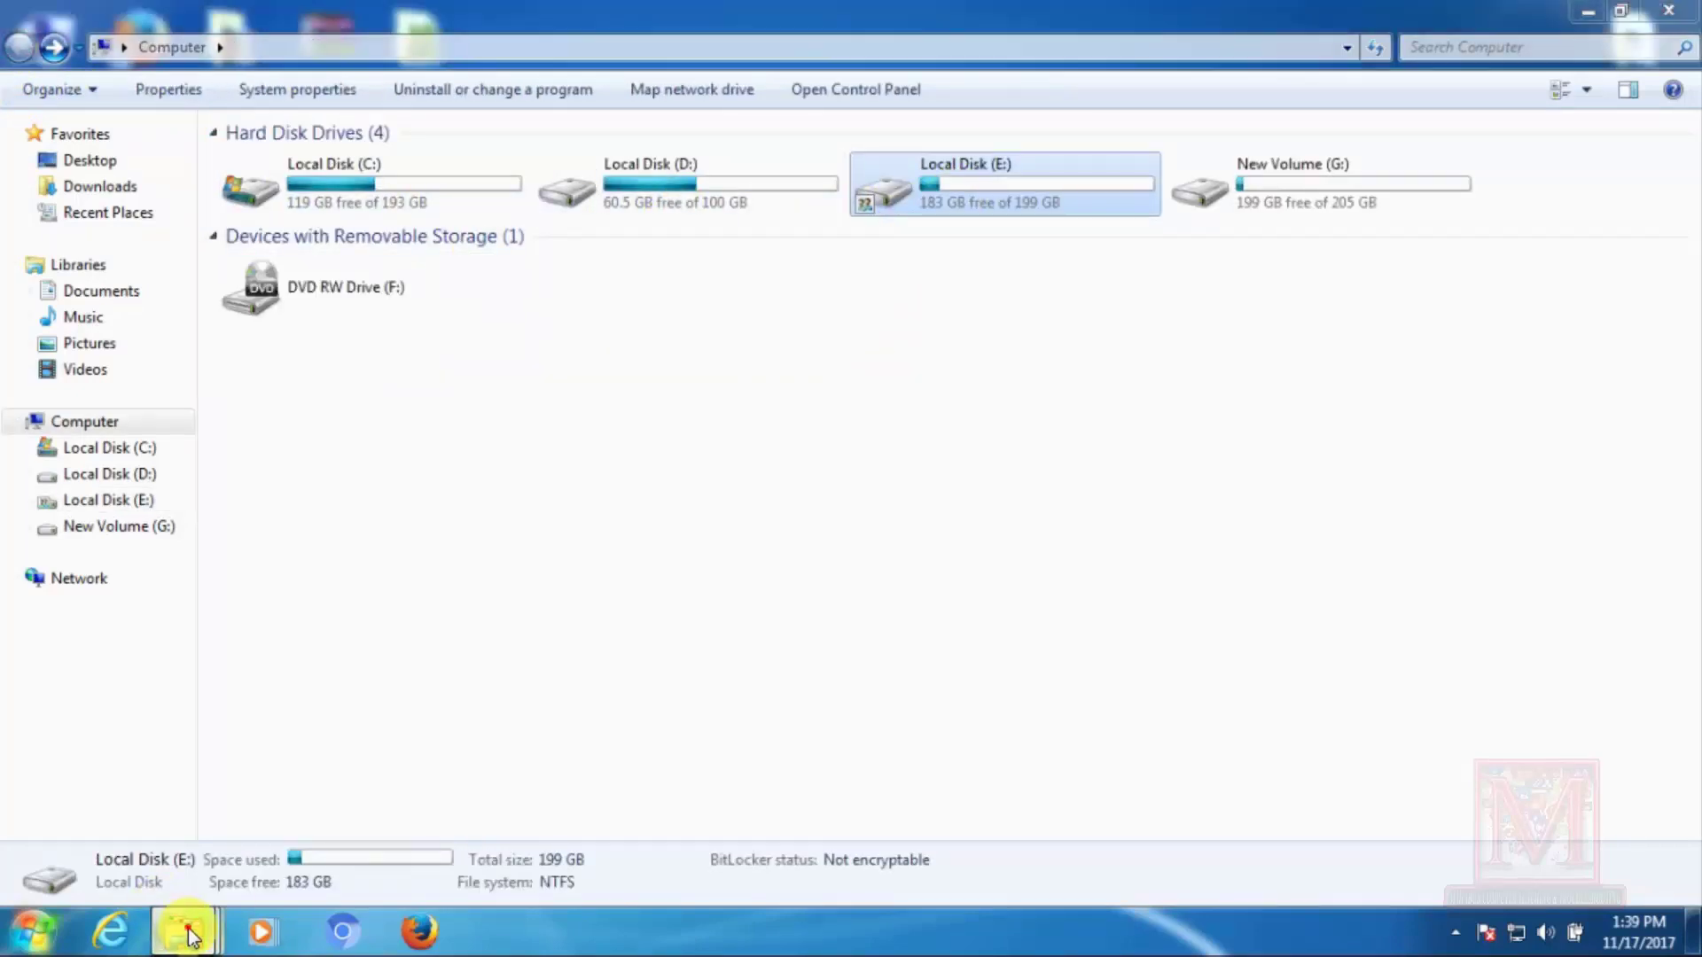
mouse_move(181, 931)
click(455, 788)
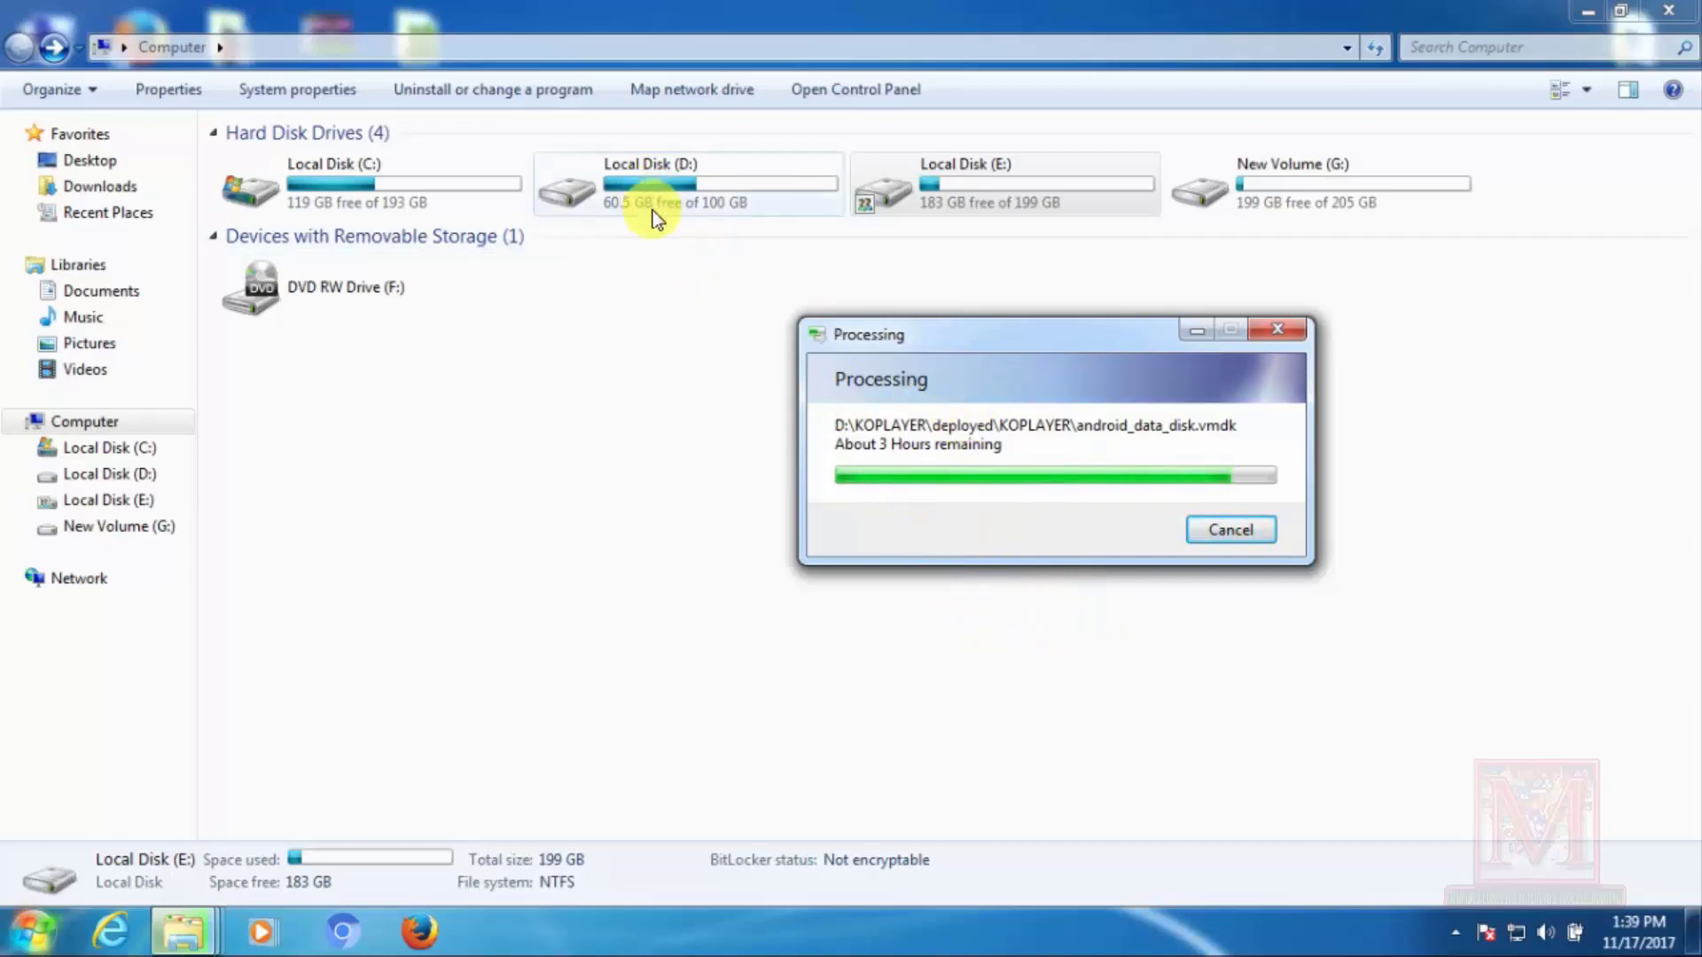
- Refresh the drive overview twice to compare drive D's free space with the compression progress
right_click(663, 351)
click(768, 447)
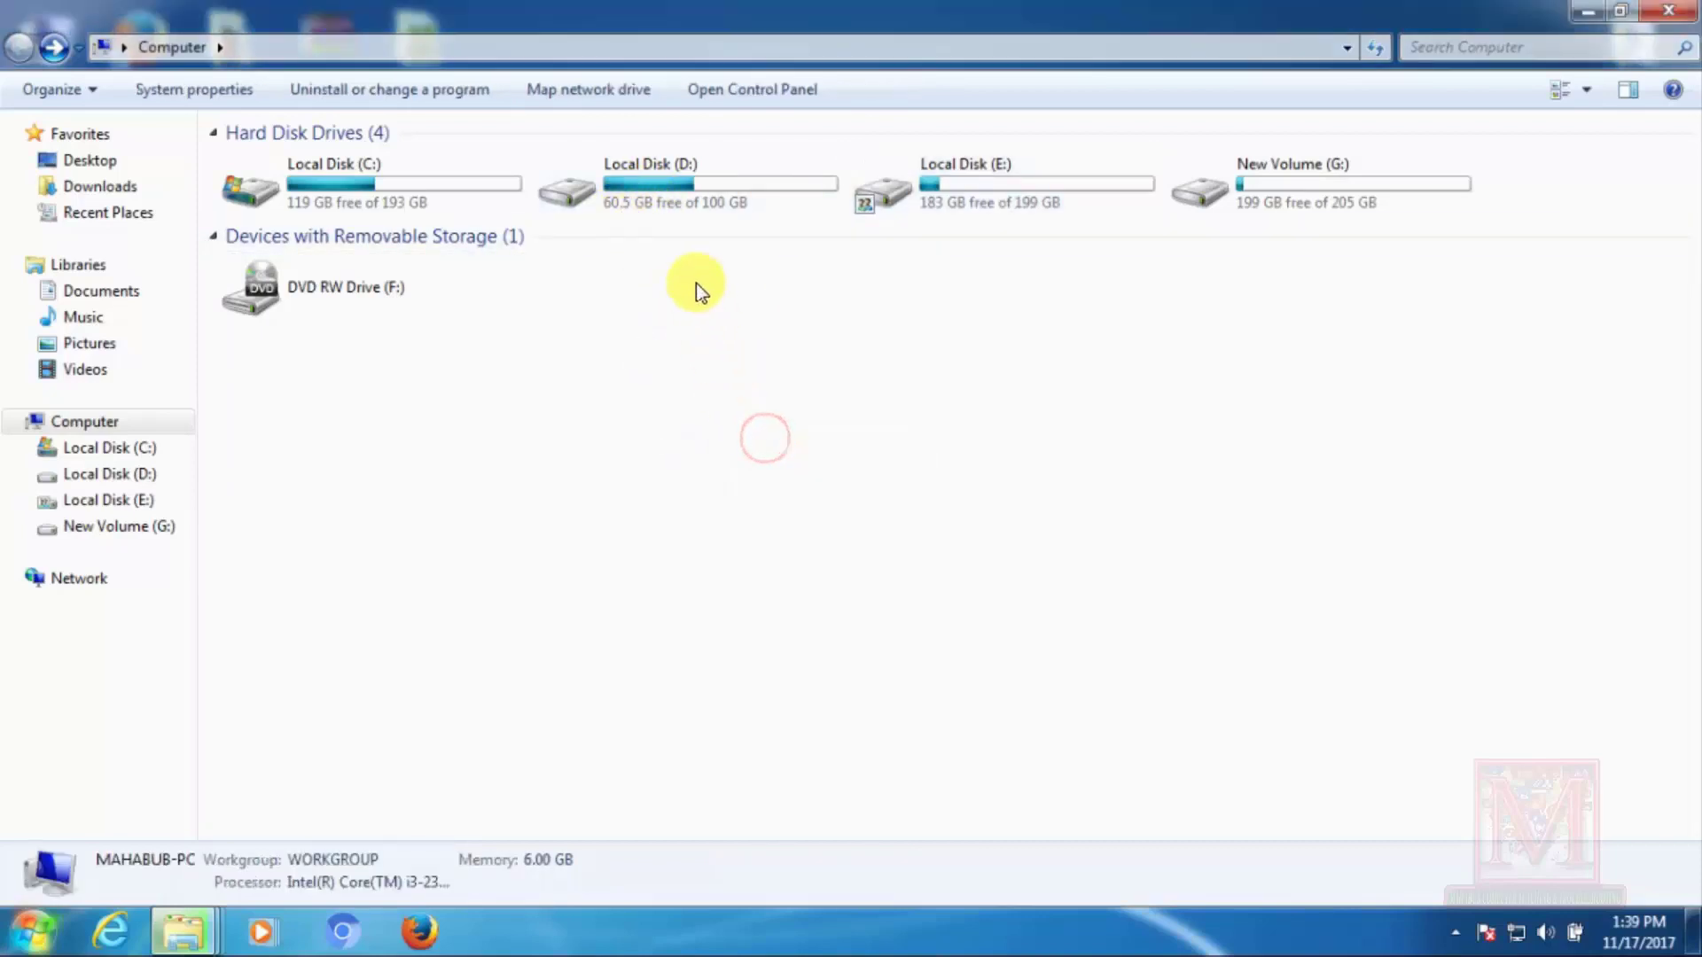
right_click(689, 381)
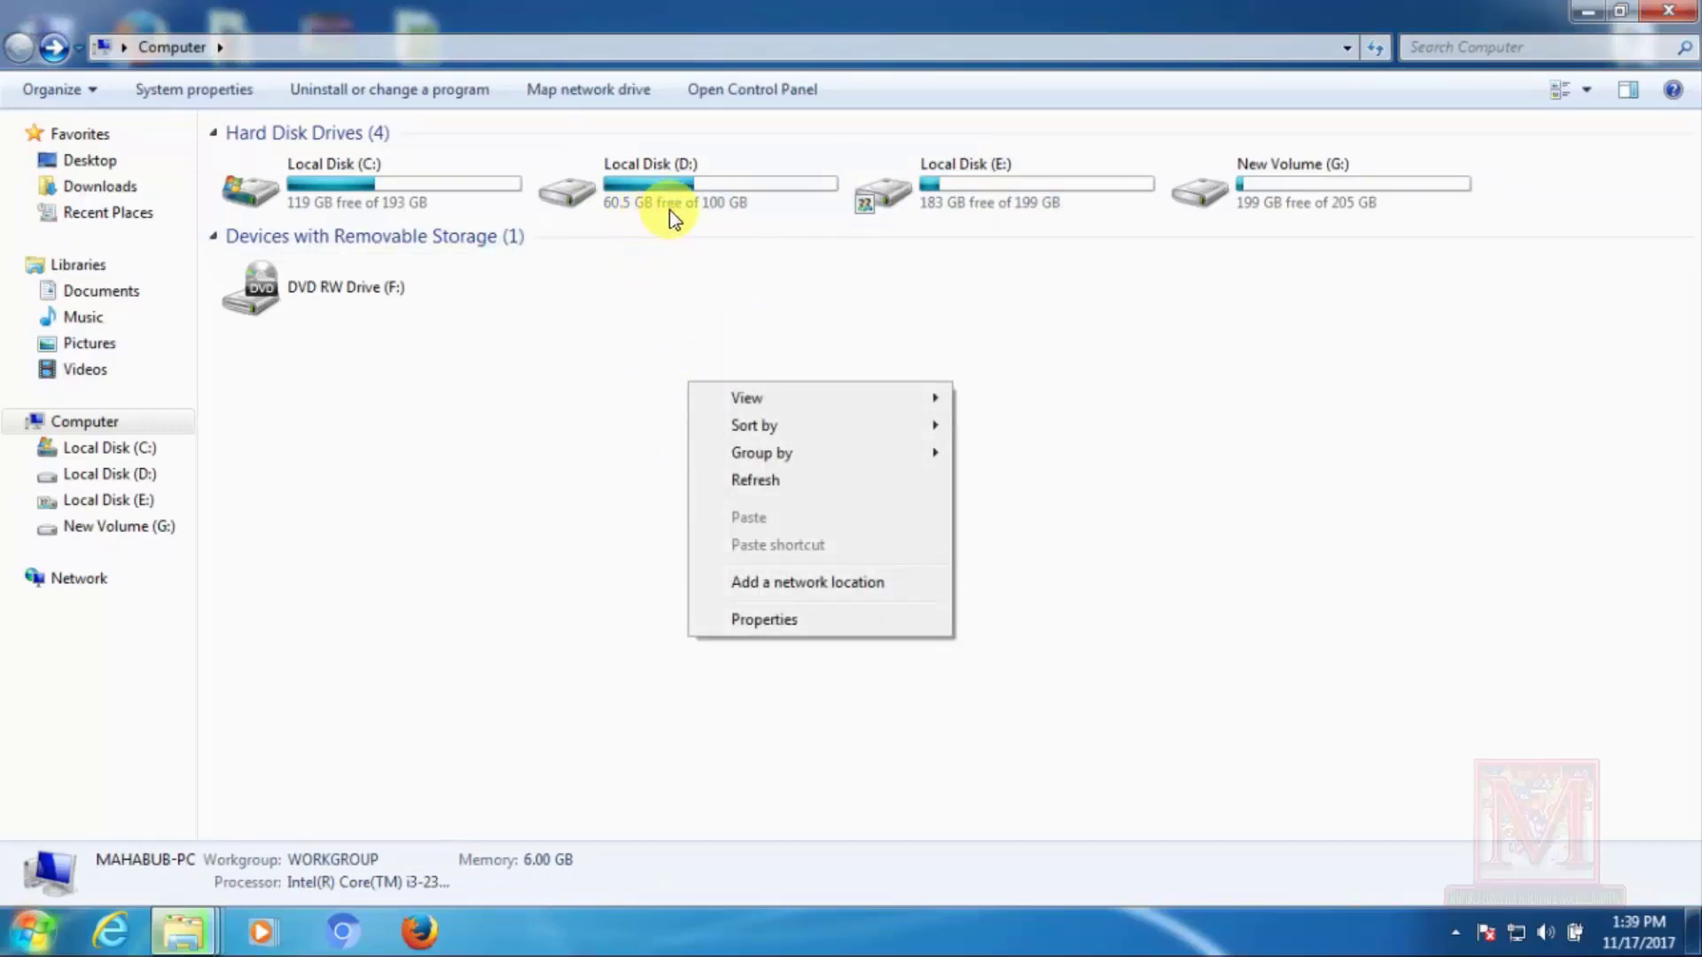
click(774, 482)
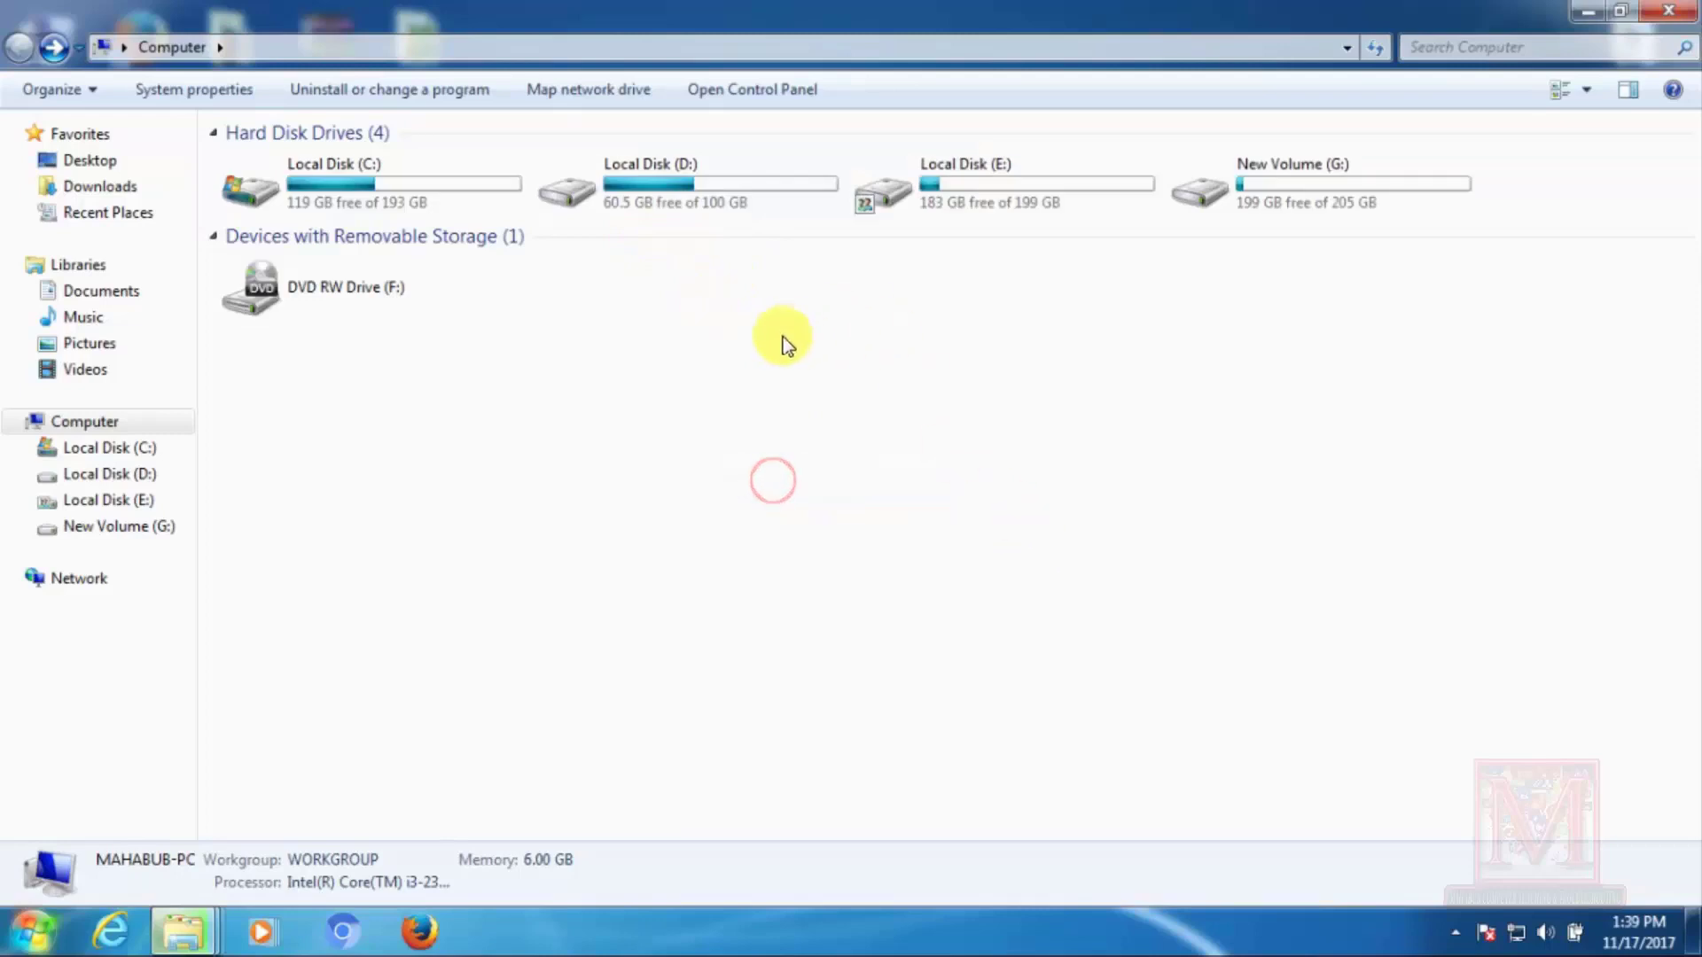
mouse_move(195, 944)
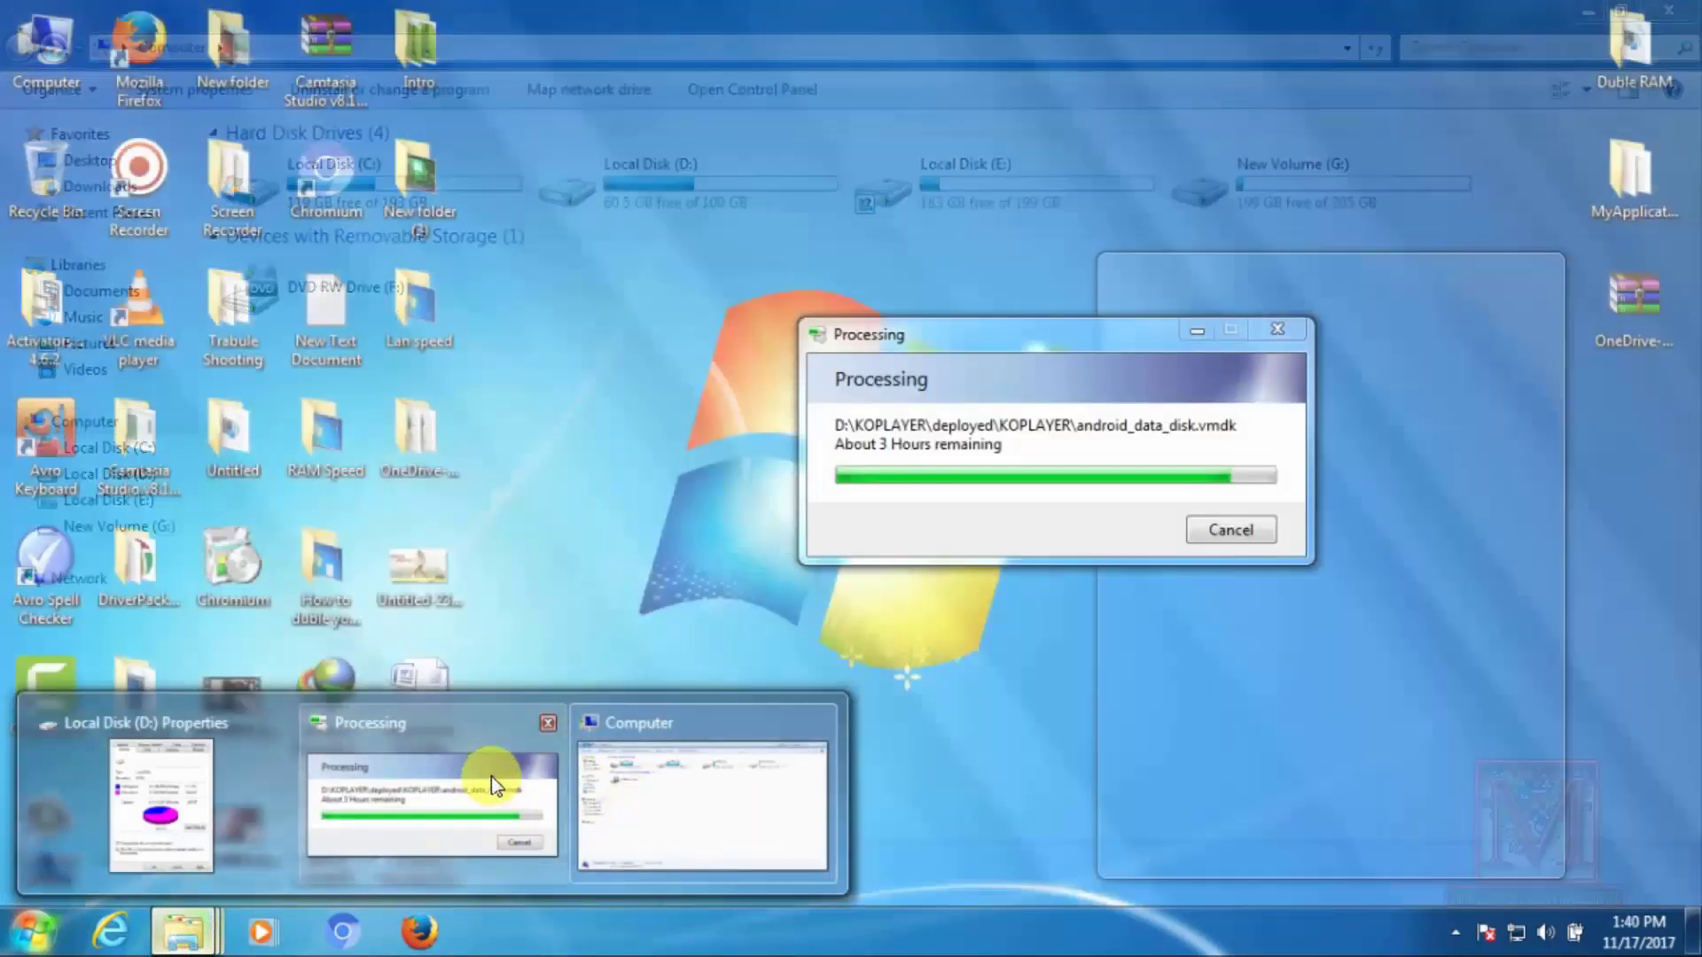
click(491, 777)
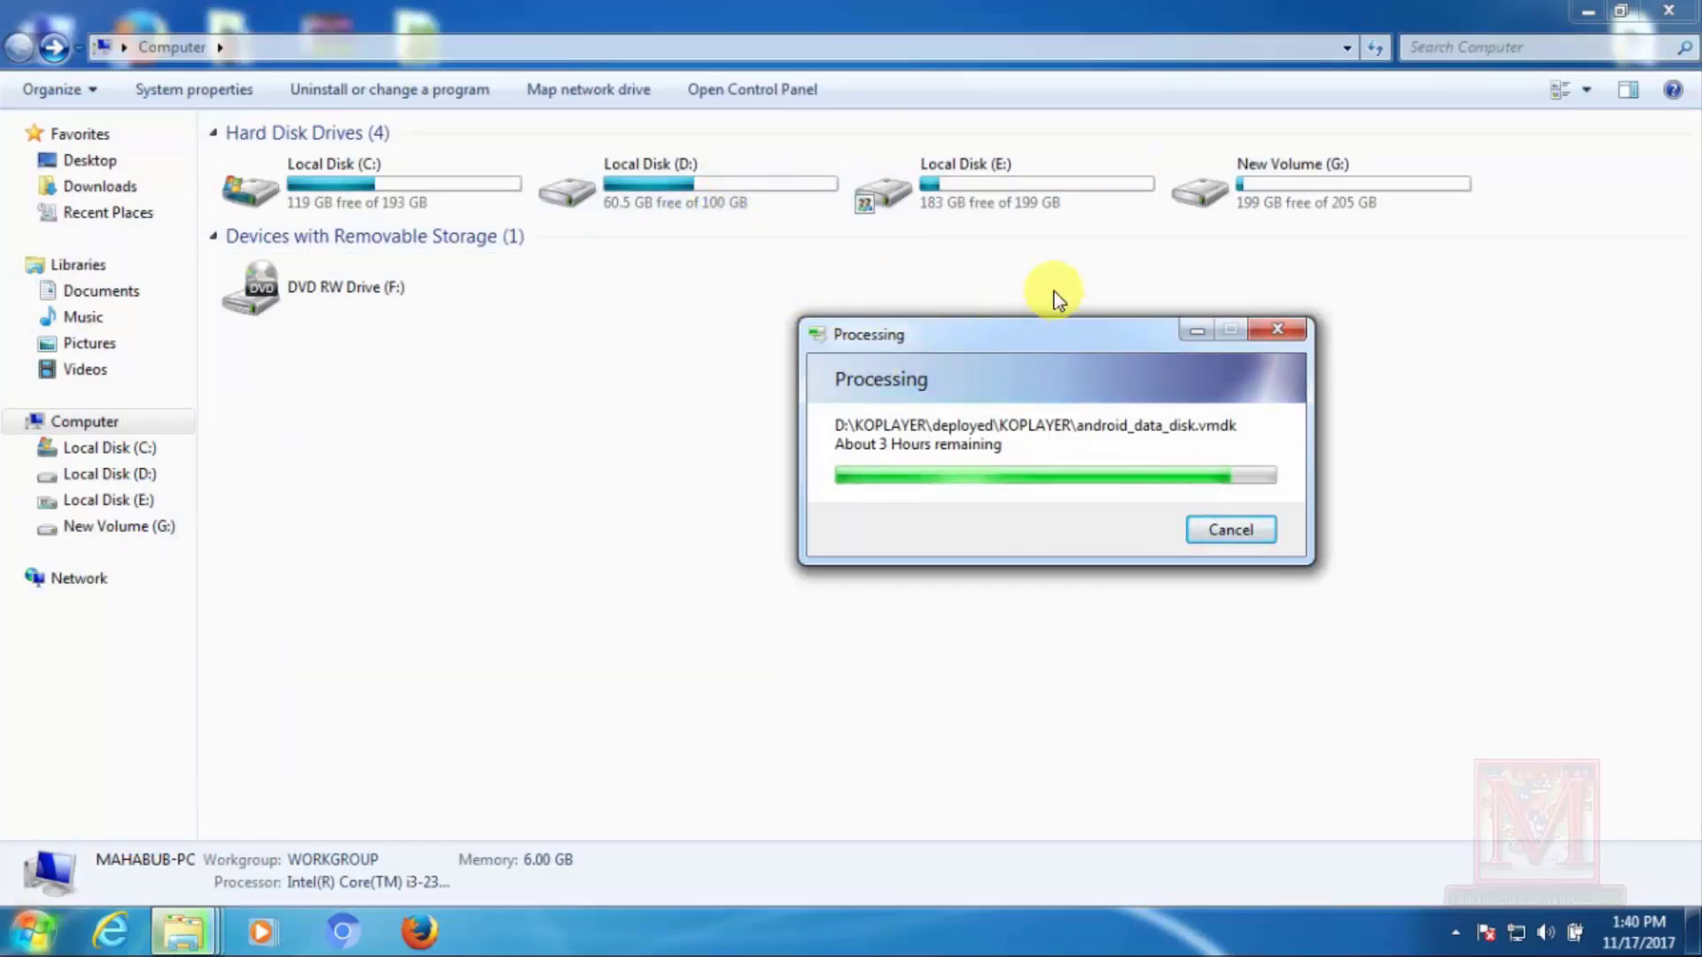
- Enable compression to save disk space on Local Disk (E:) and apply the change to its subfolders and files
click(1009, 185)
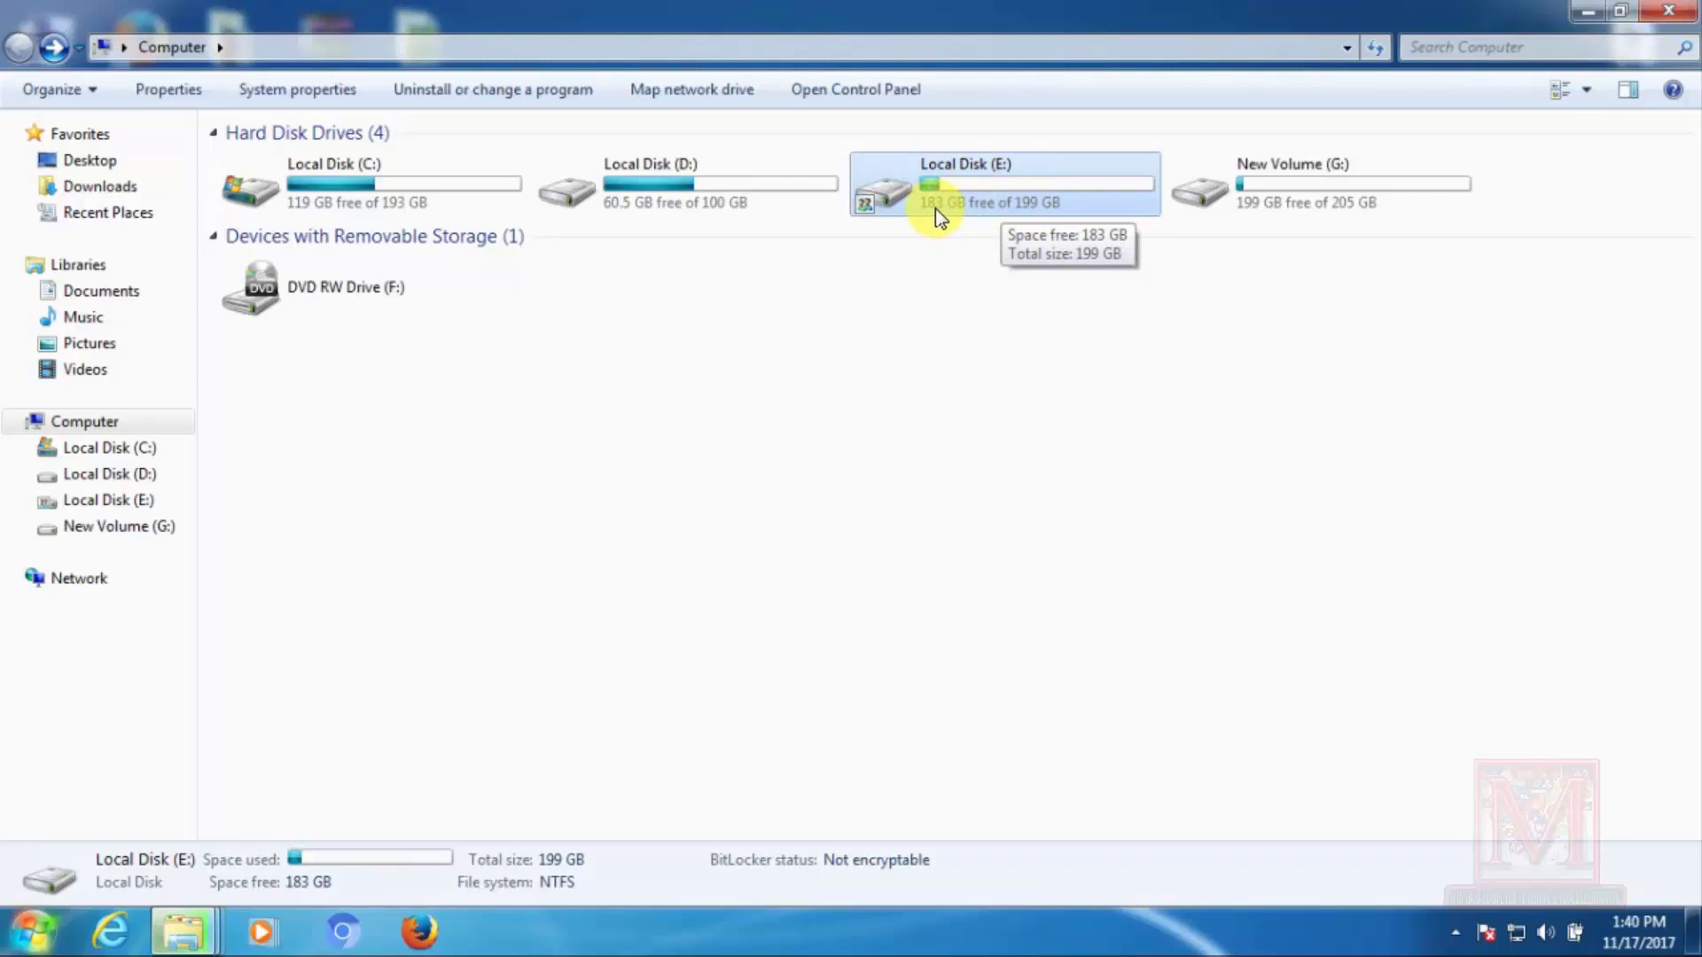
double_click(968, 196)
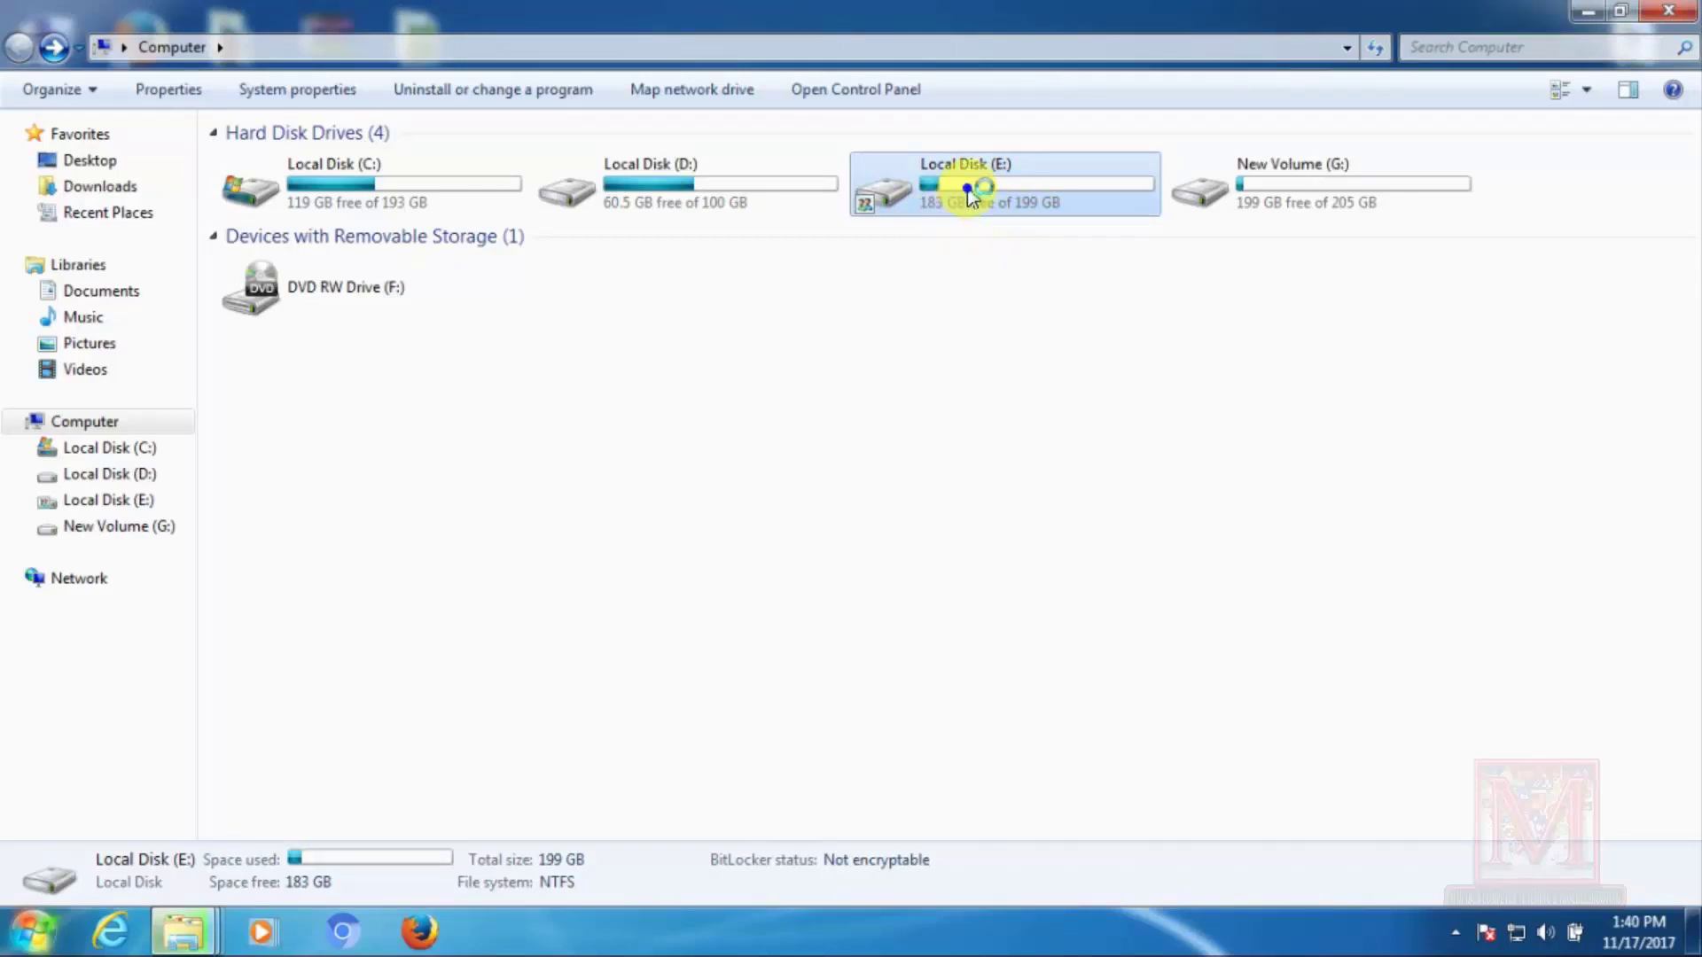
right_click(967, 188)
click(1043, 598)
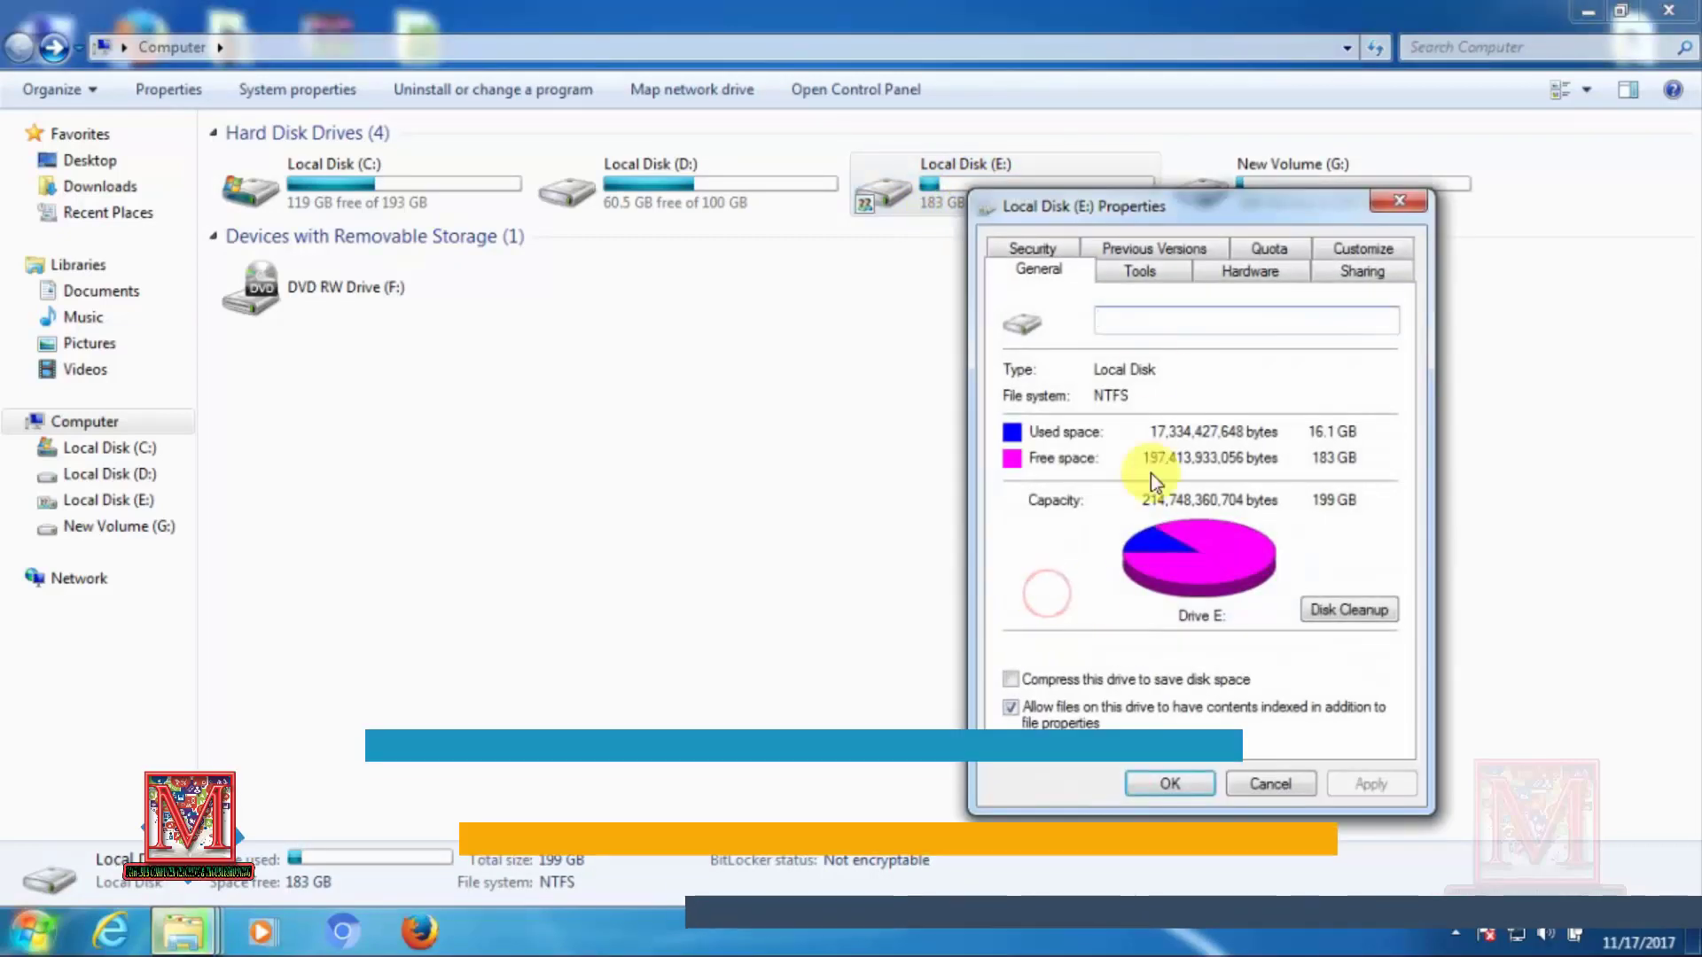
click(1051, 679)
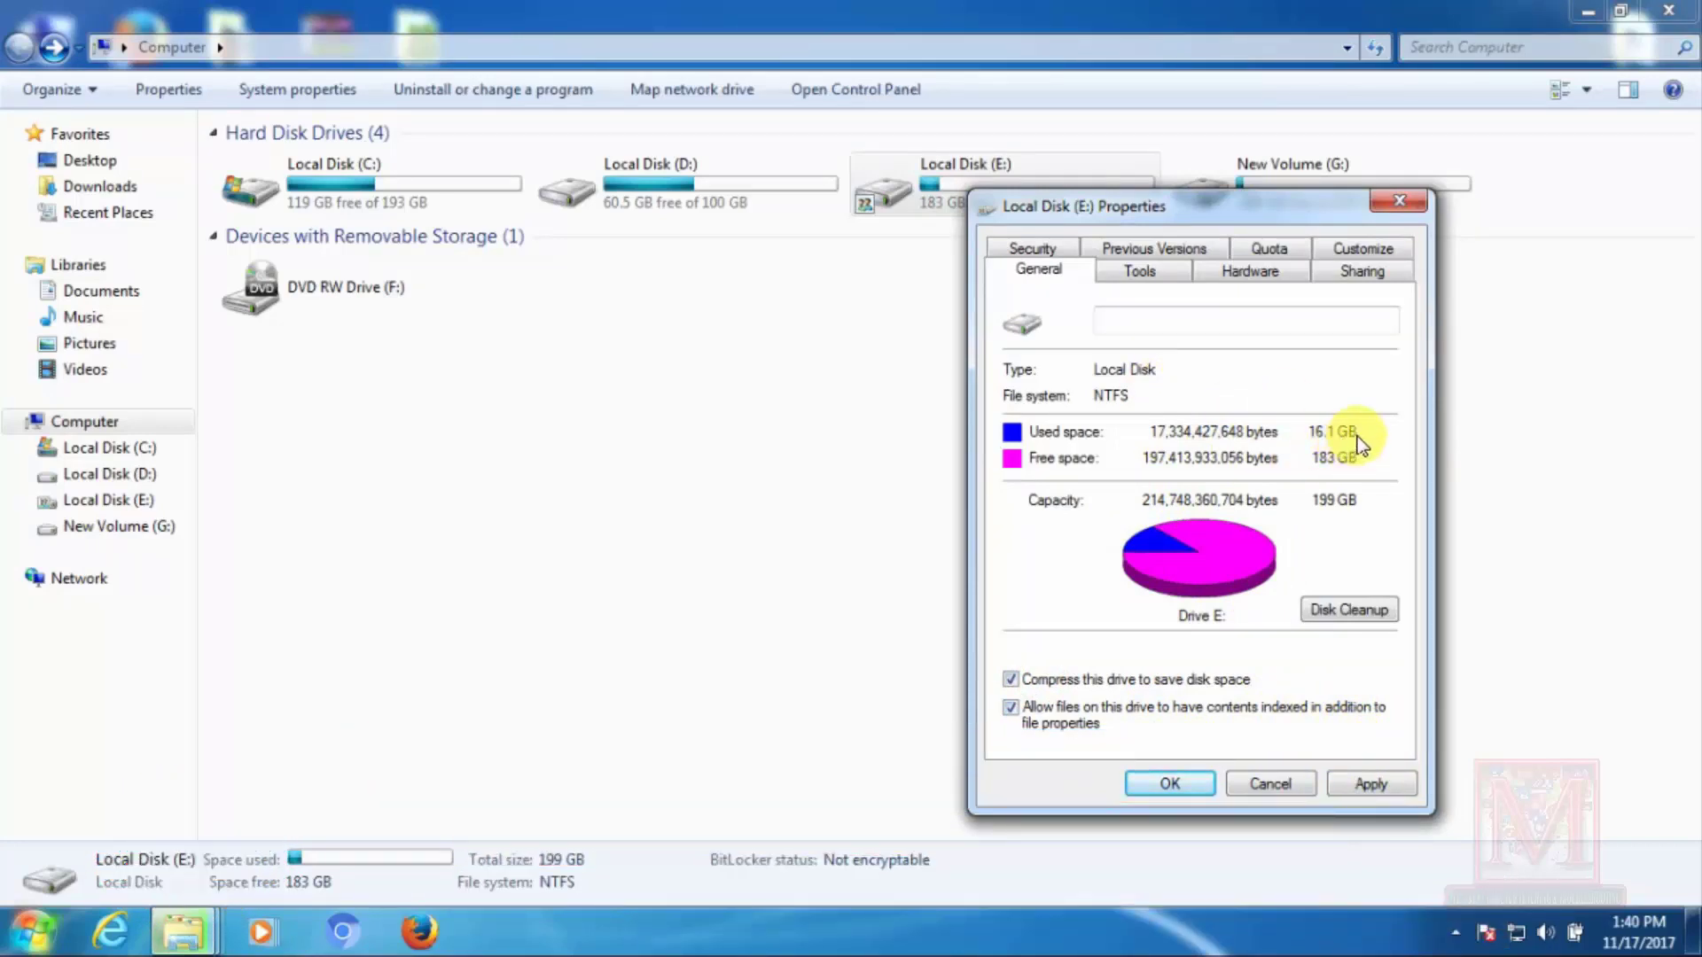
click(1365, 784)
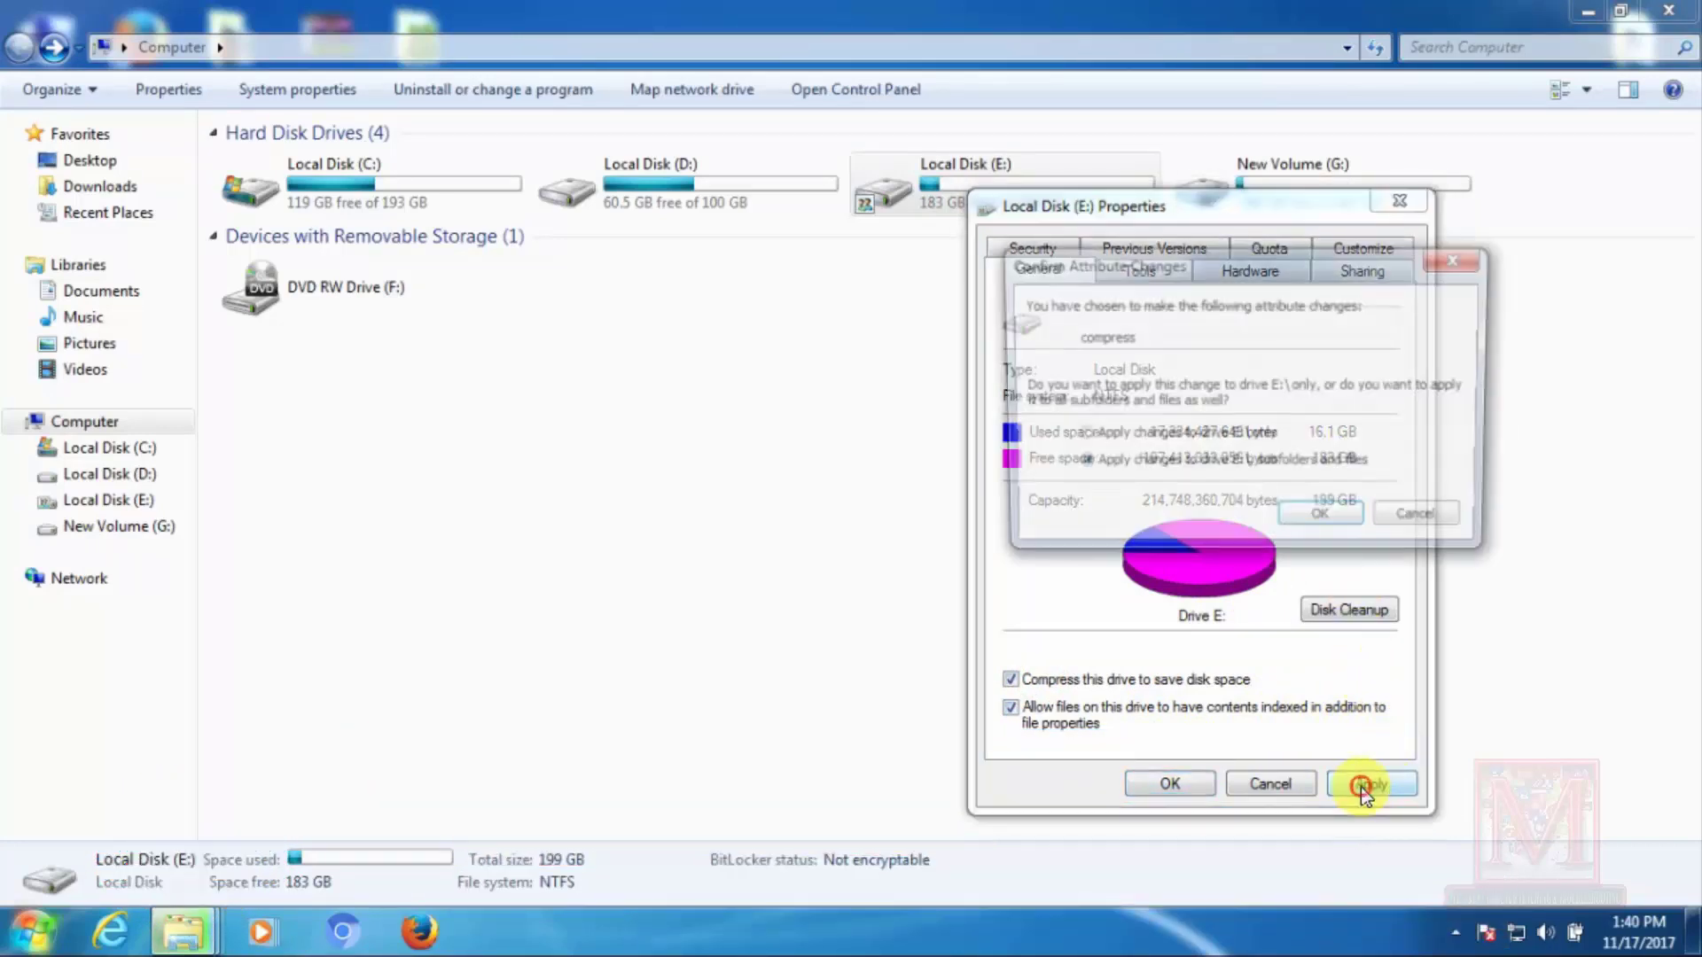
click(1321, 521)
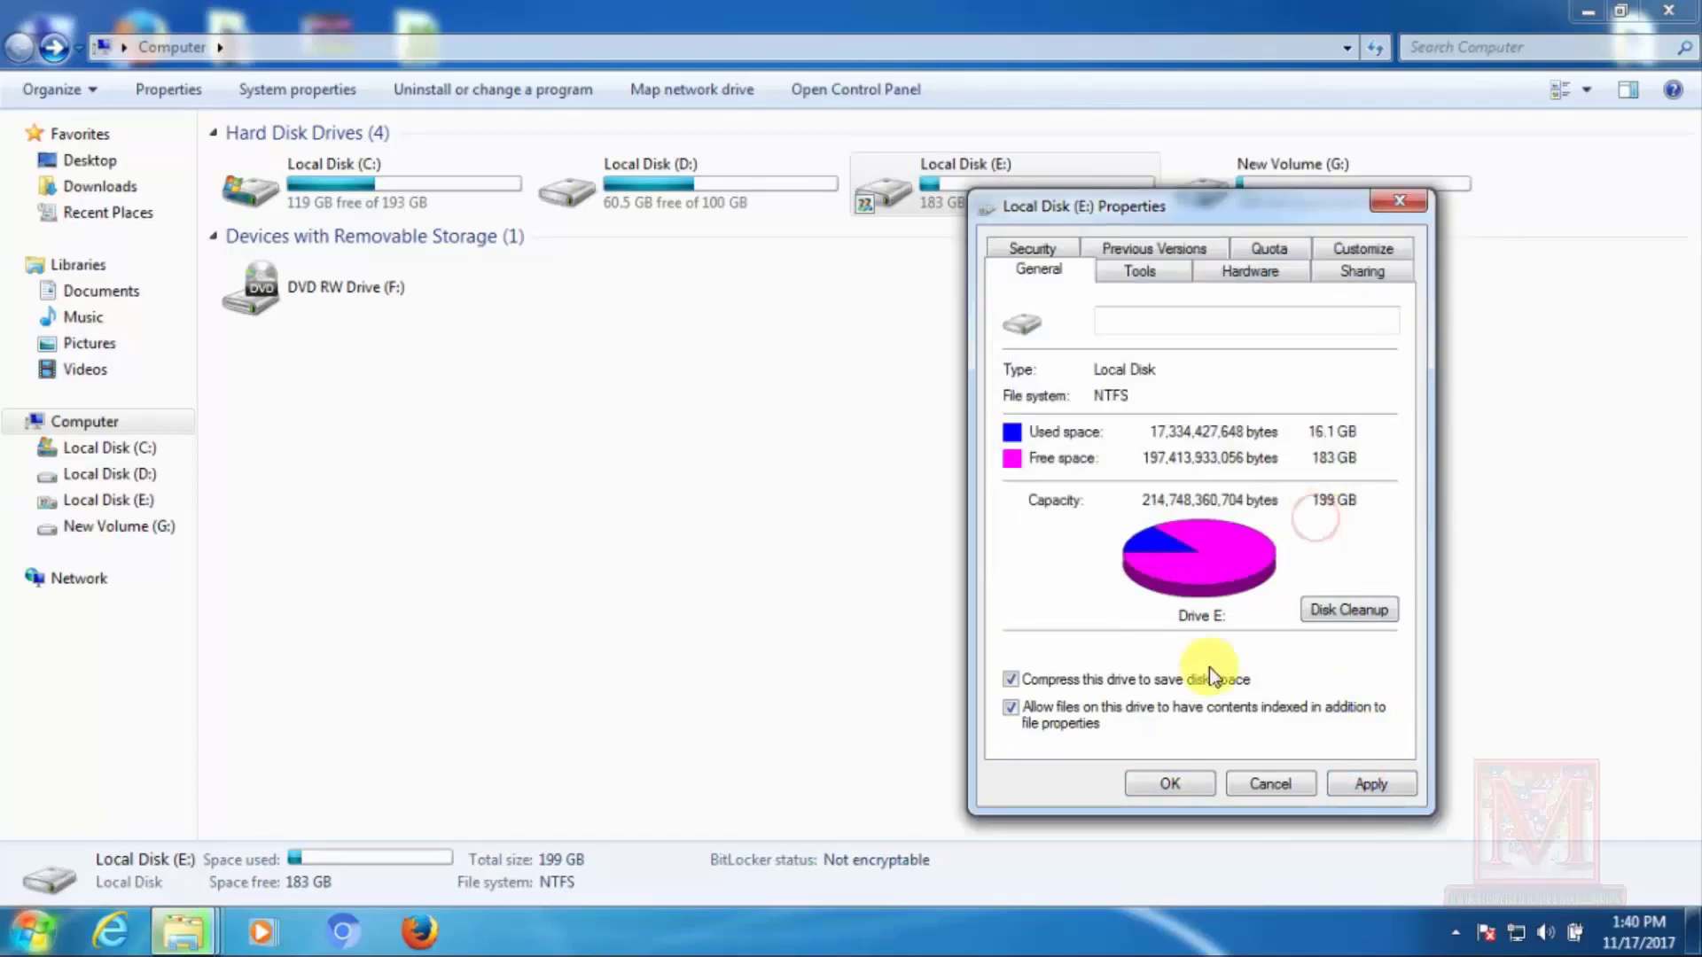
click(1168, 783)
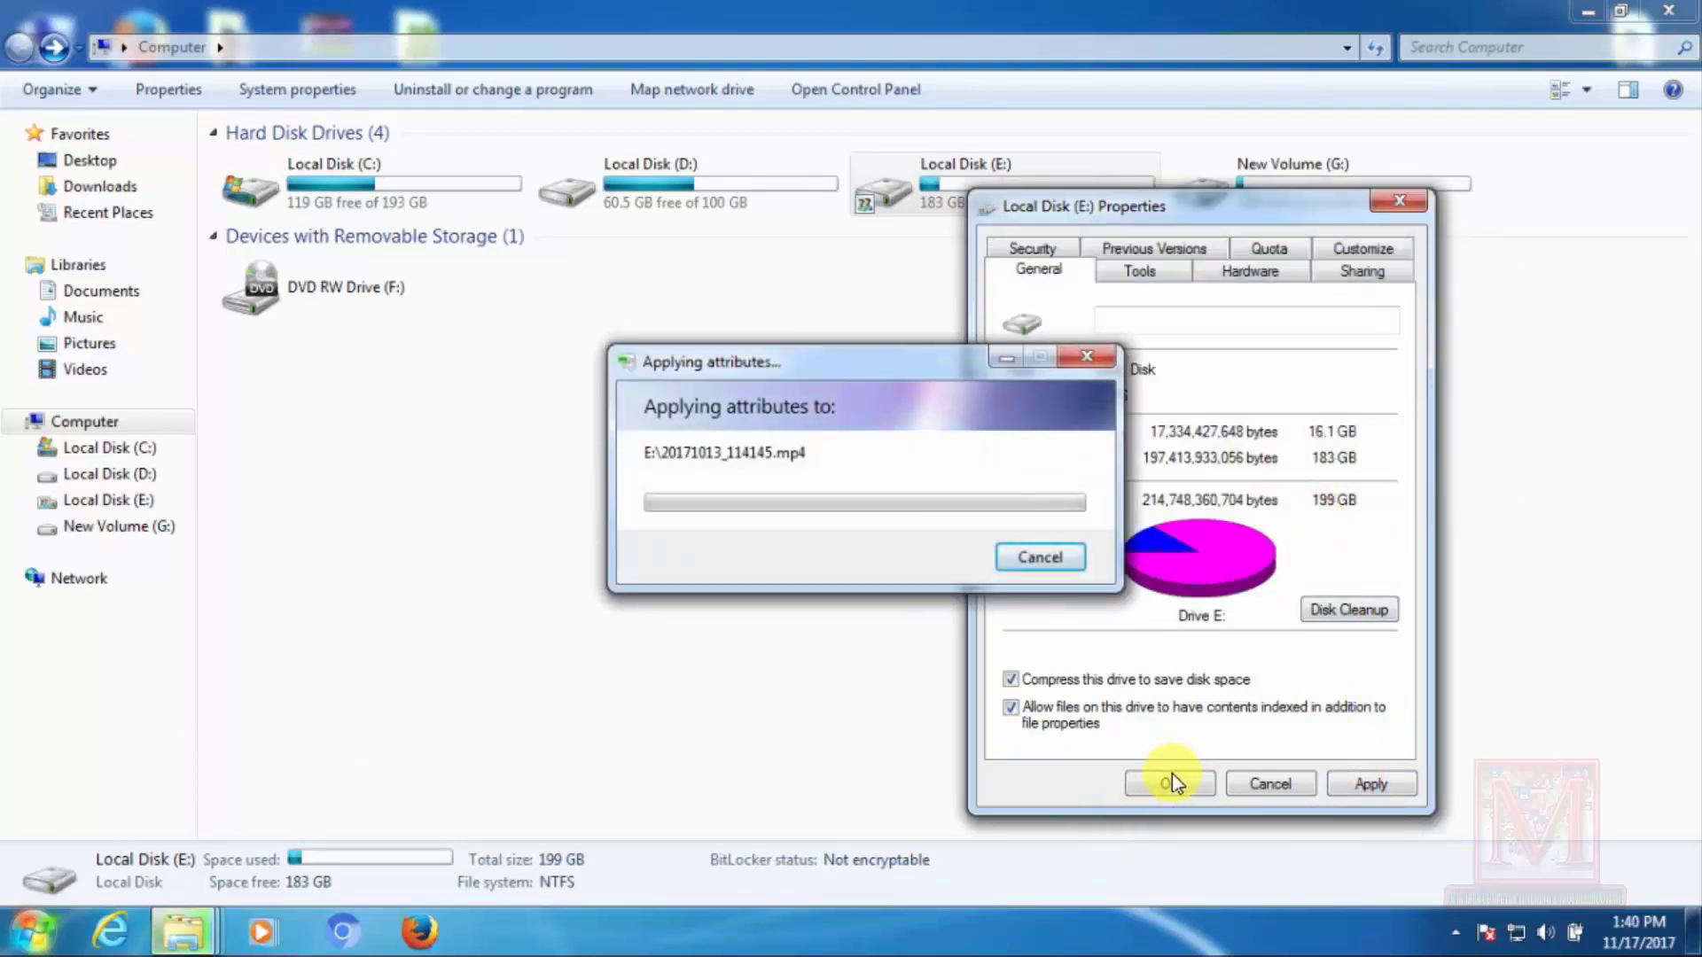
click(1170, 784)
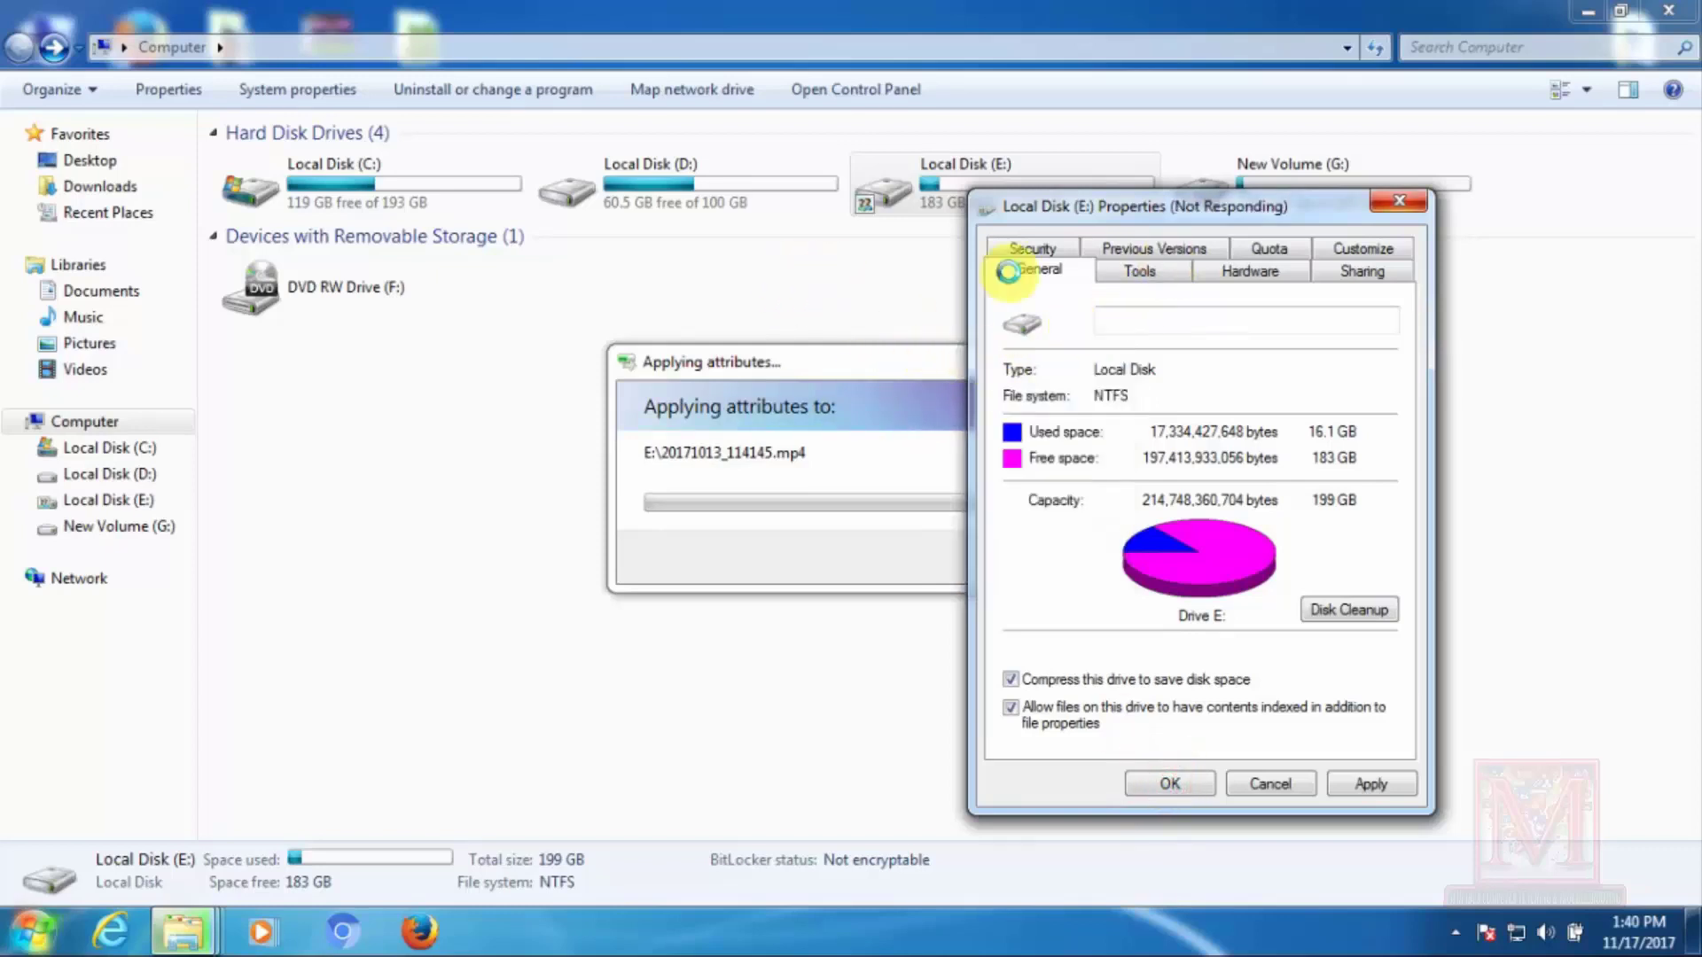
- Arrange drive D's and drive E's compression progress windows side by side below the drive list, moving drive E's properties window out of the way
click(815, 354)
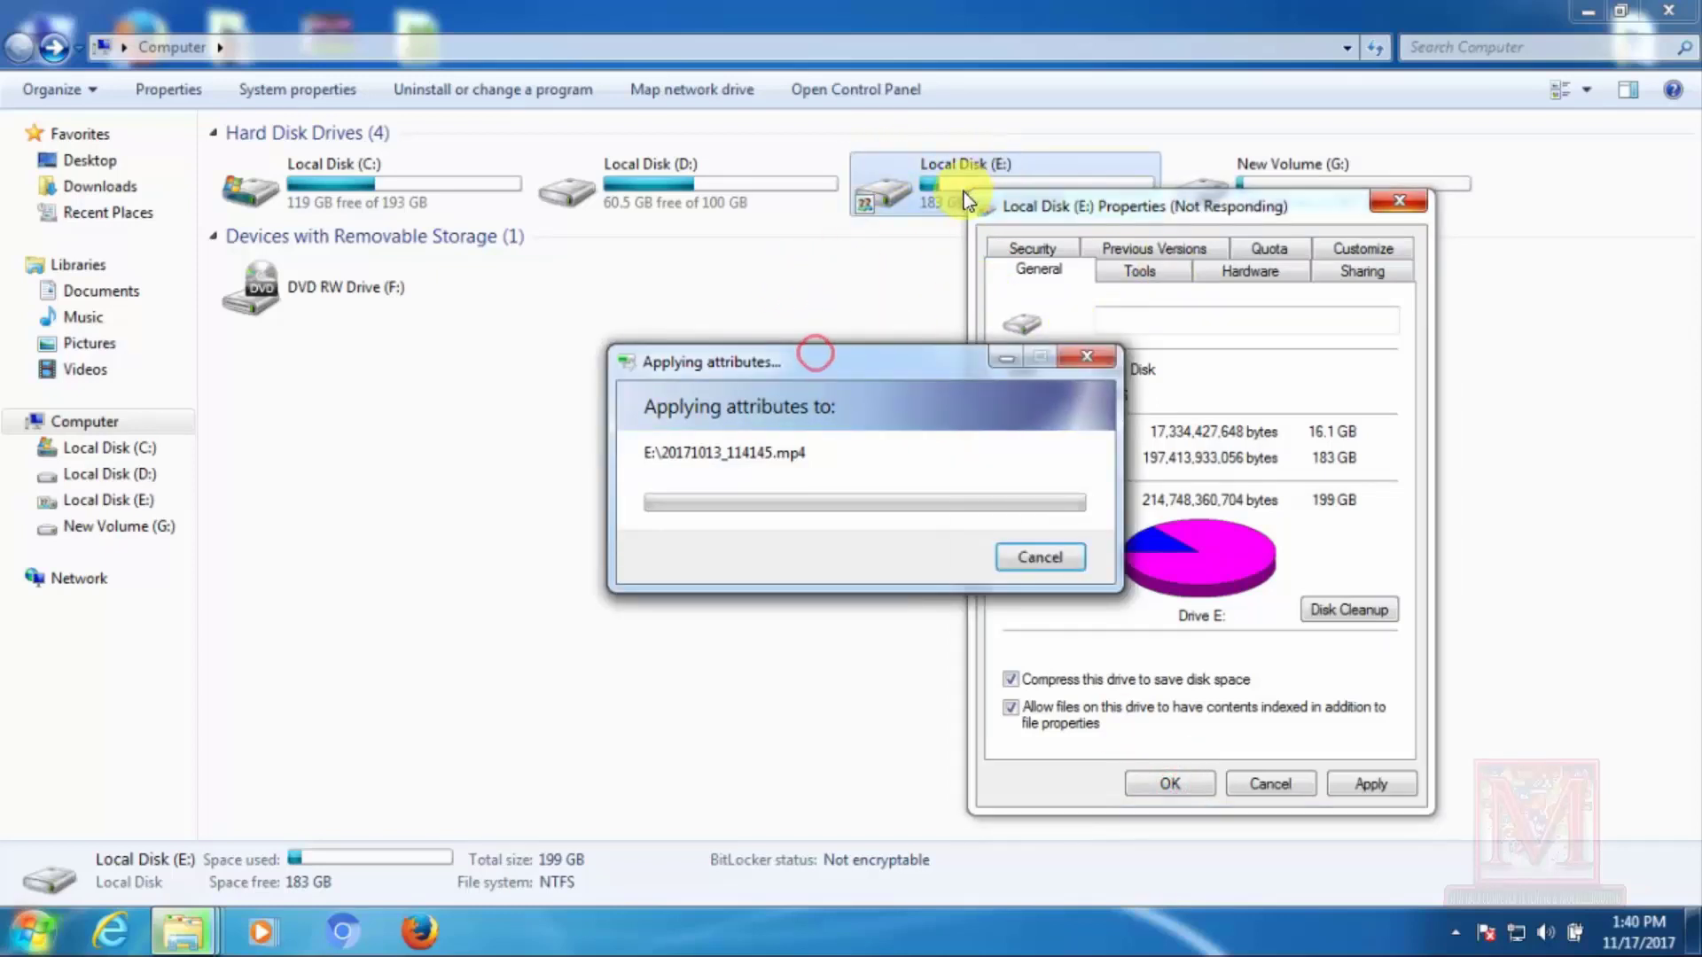
mouse_move(182, 931)
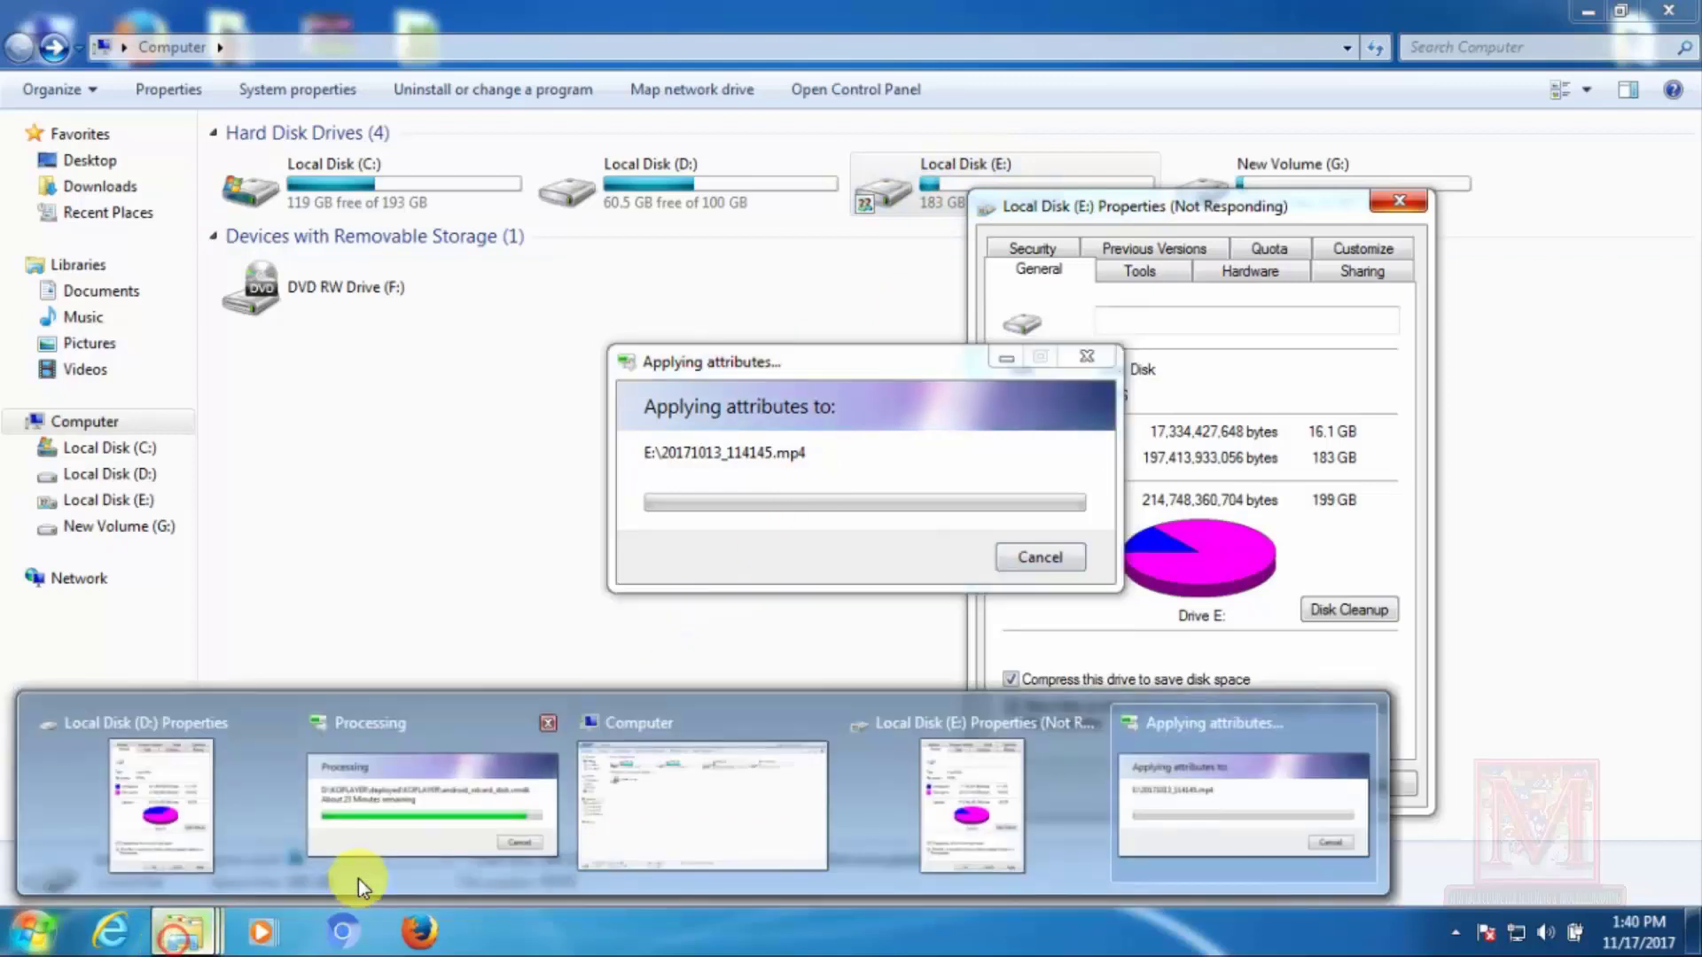
click(429, 883)
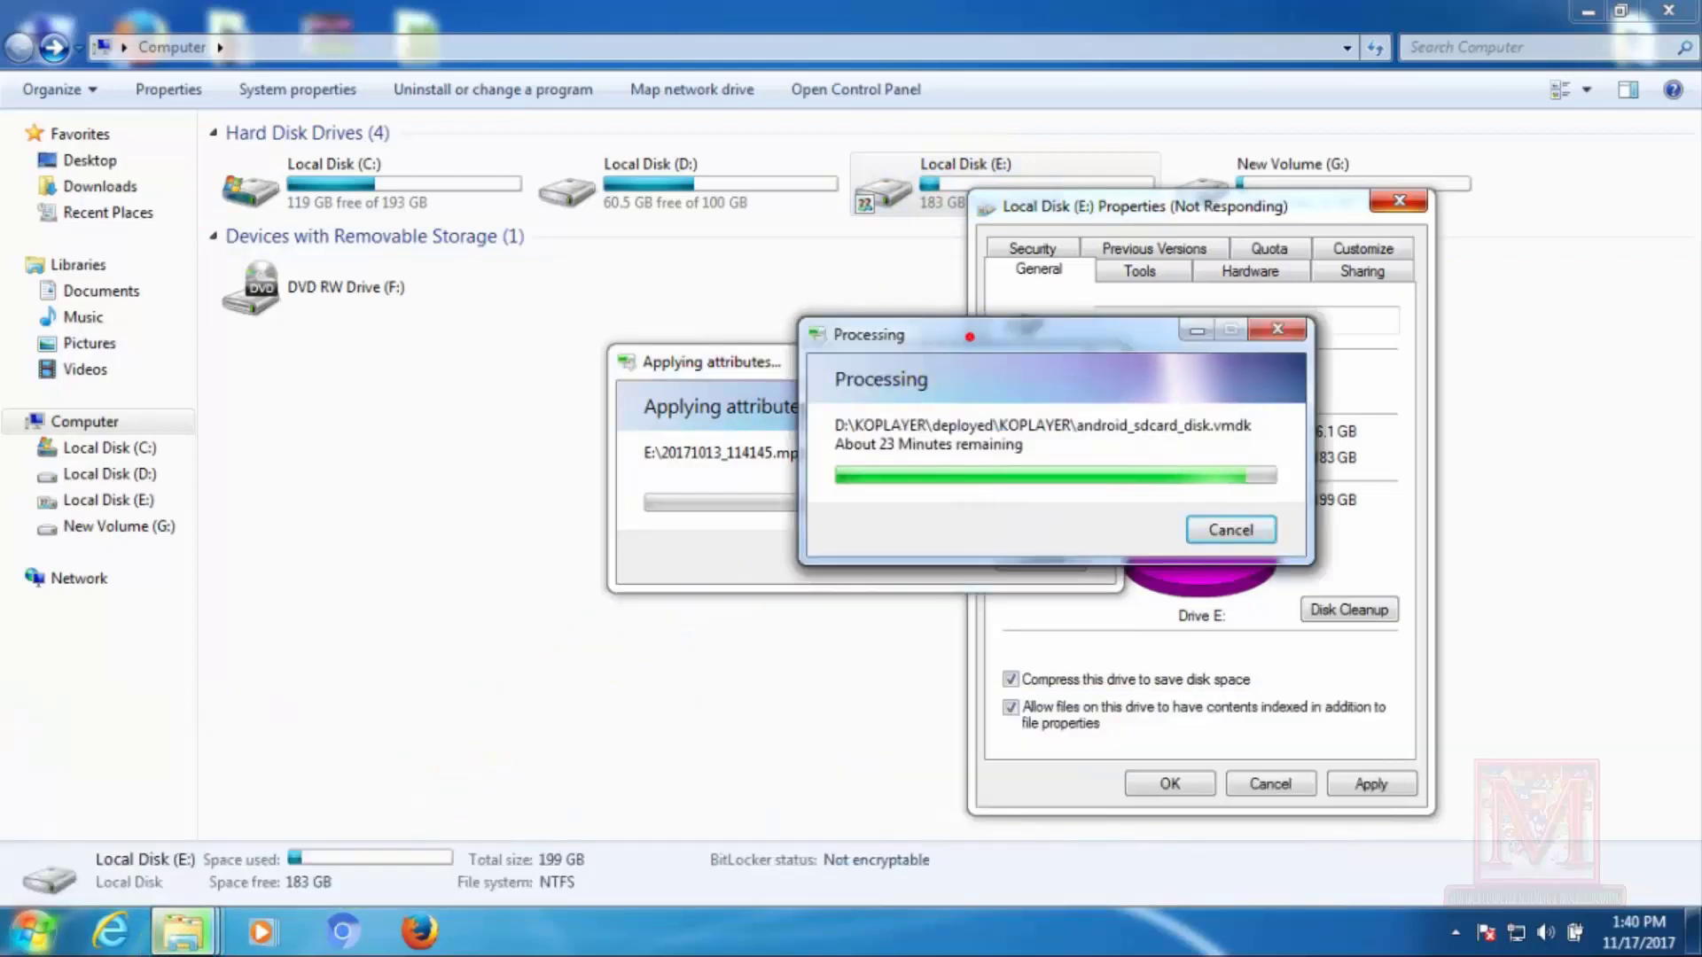
drag(970, 336, 441, 282)
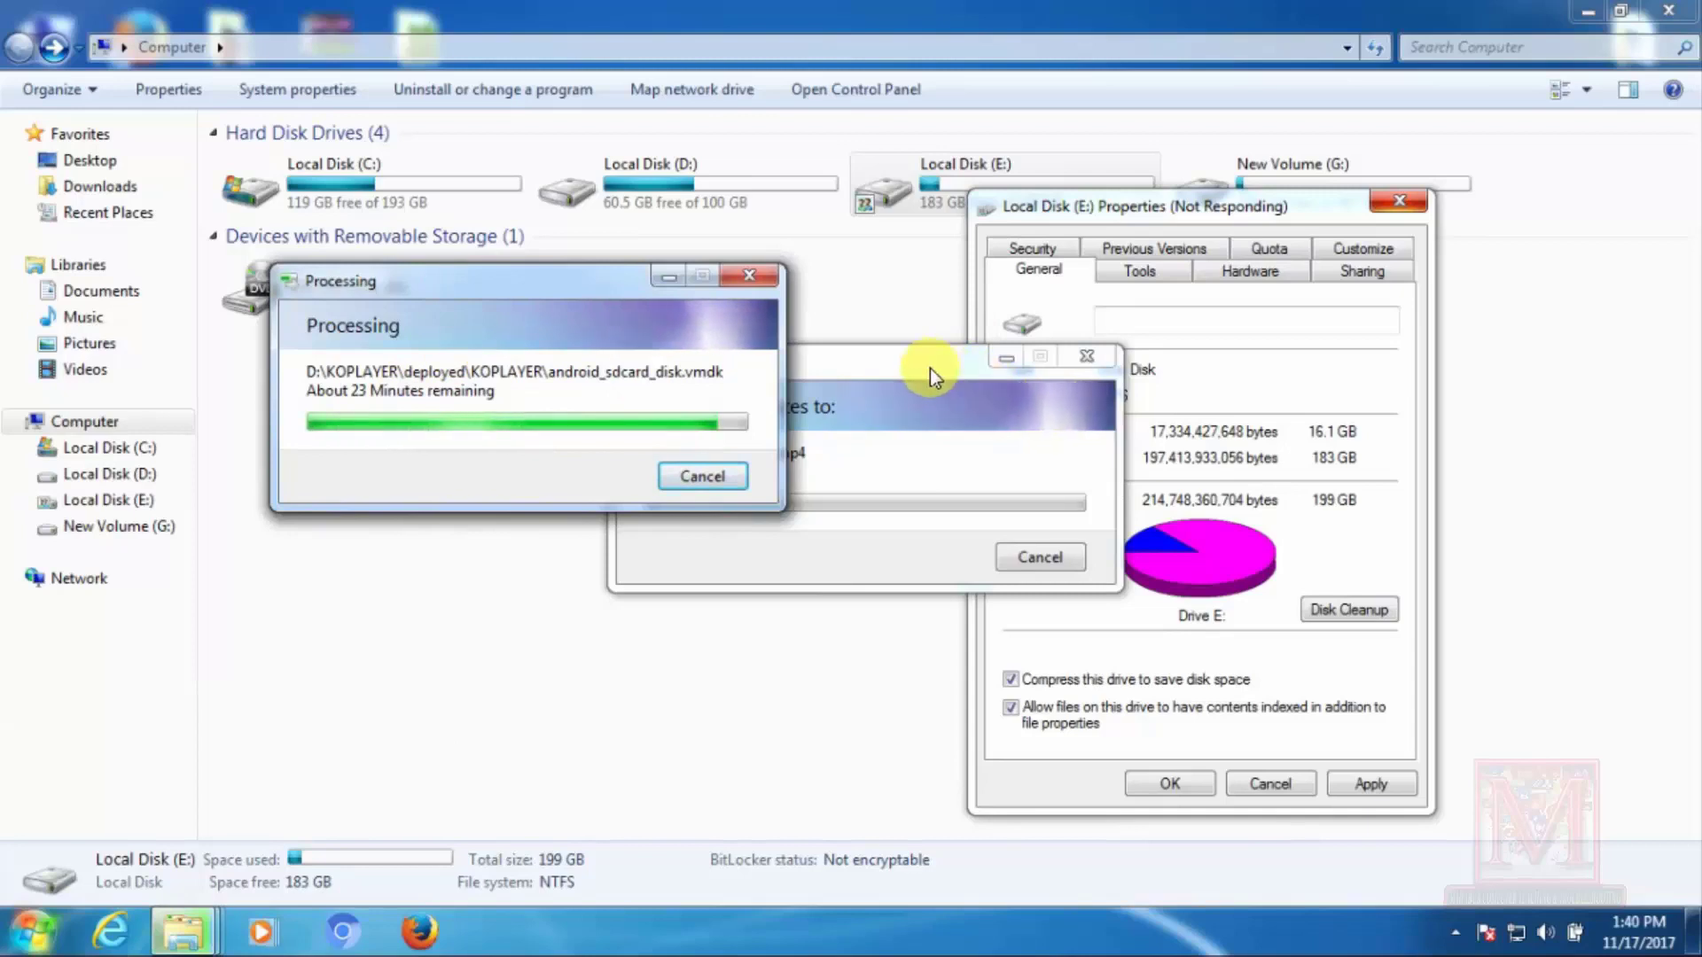
drag(929, 368, 1247, 306)
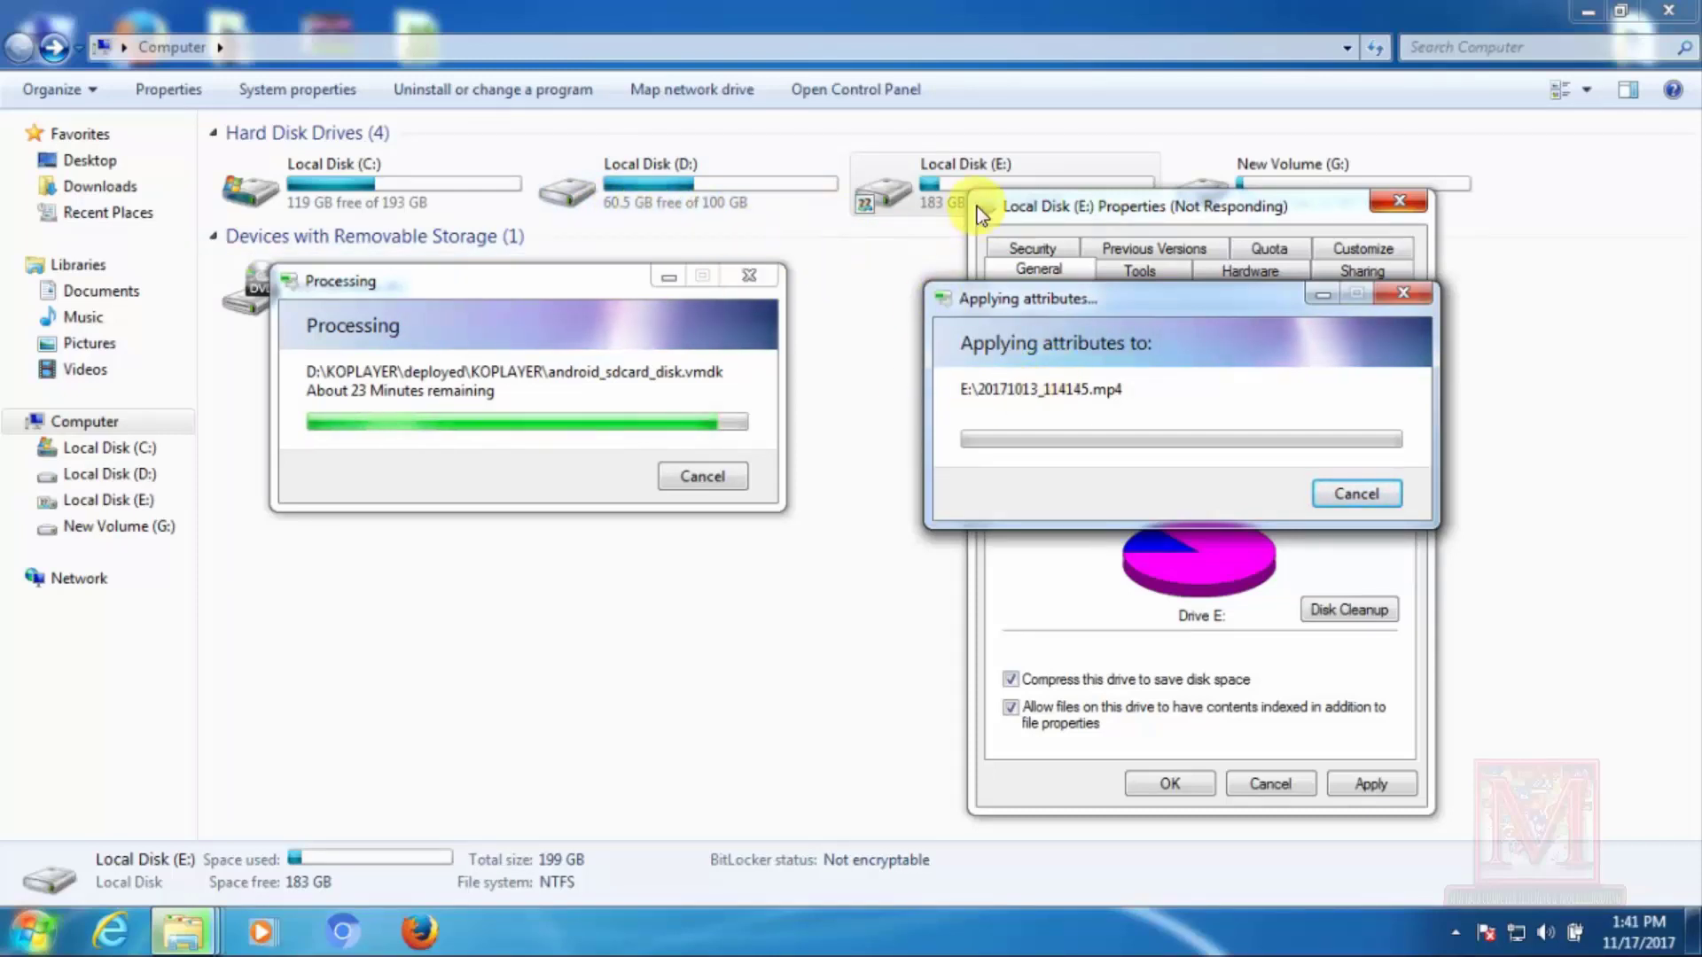
drag(1073, 211, 1156, 429)
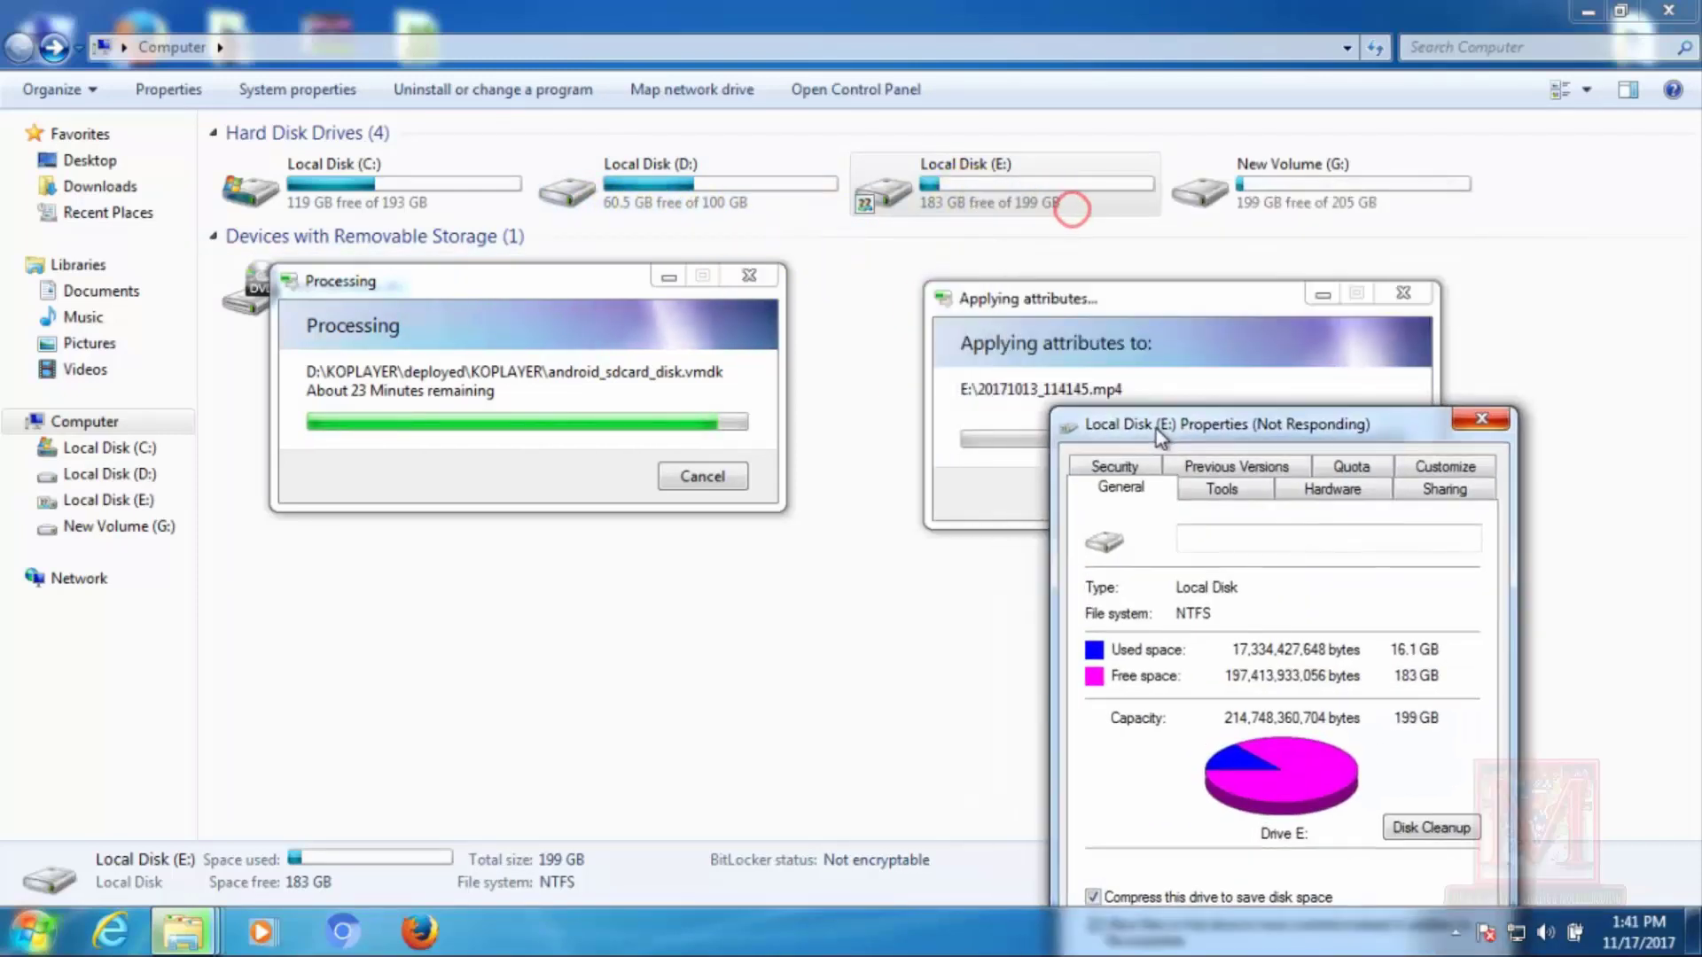
click(1099, 296)
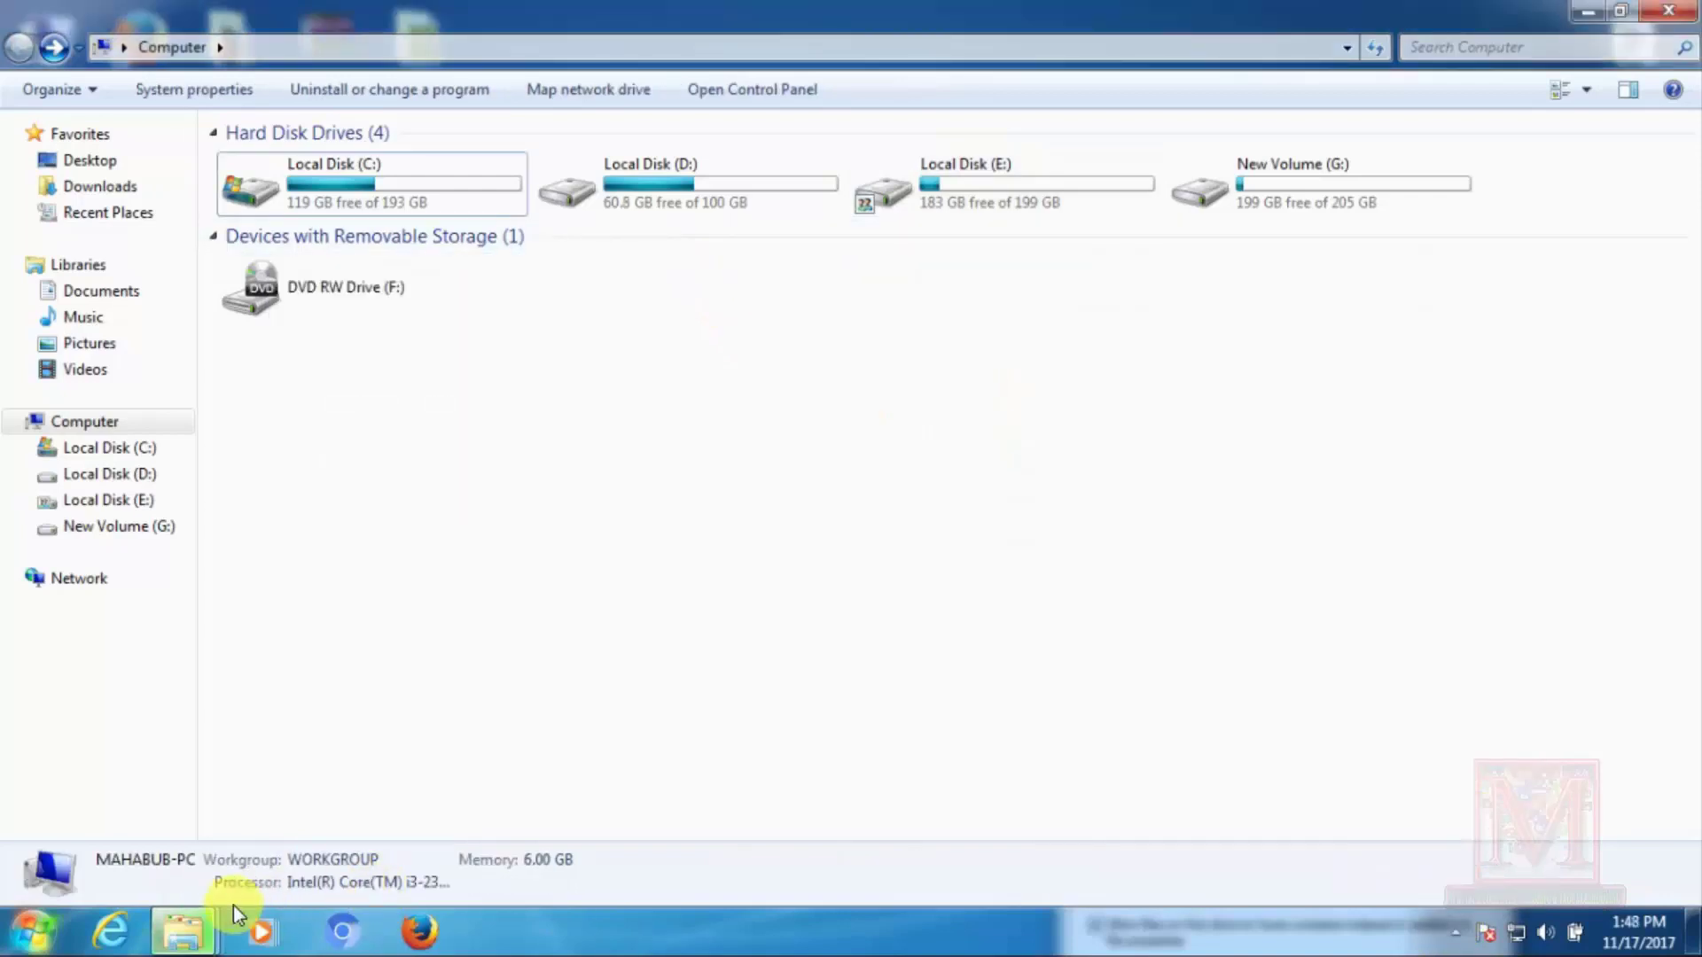
- Check drive D's compression progress window and refresh the drive overview twice
click(186, 929)
click(479, 776)
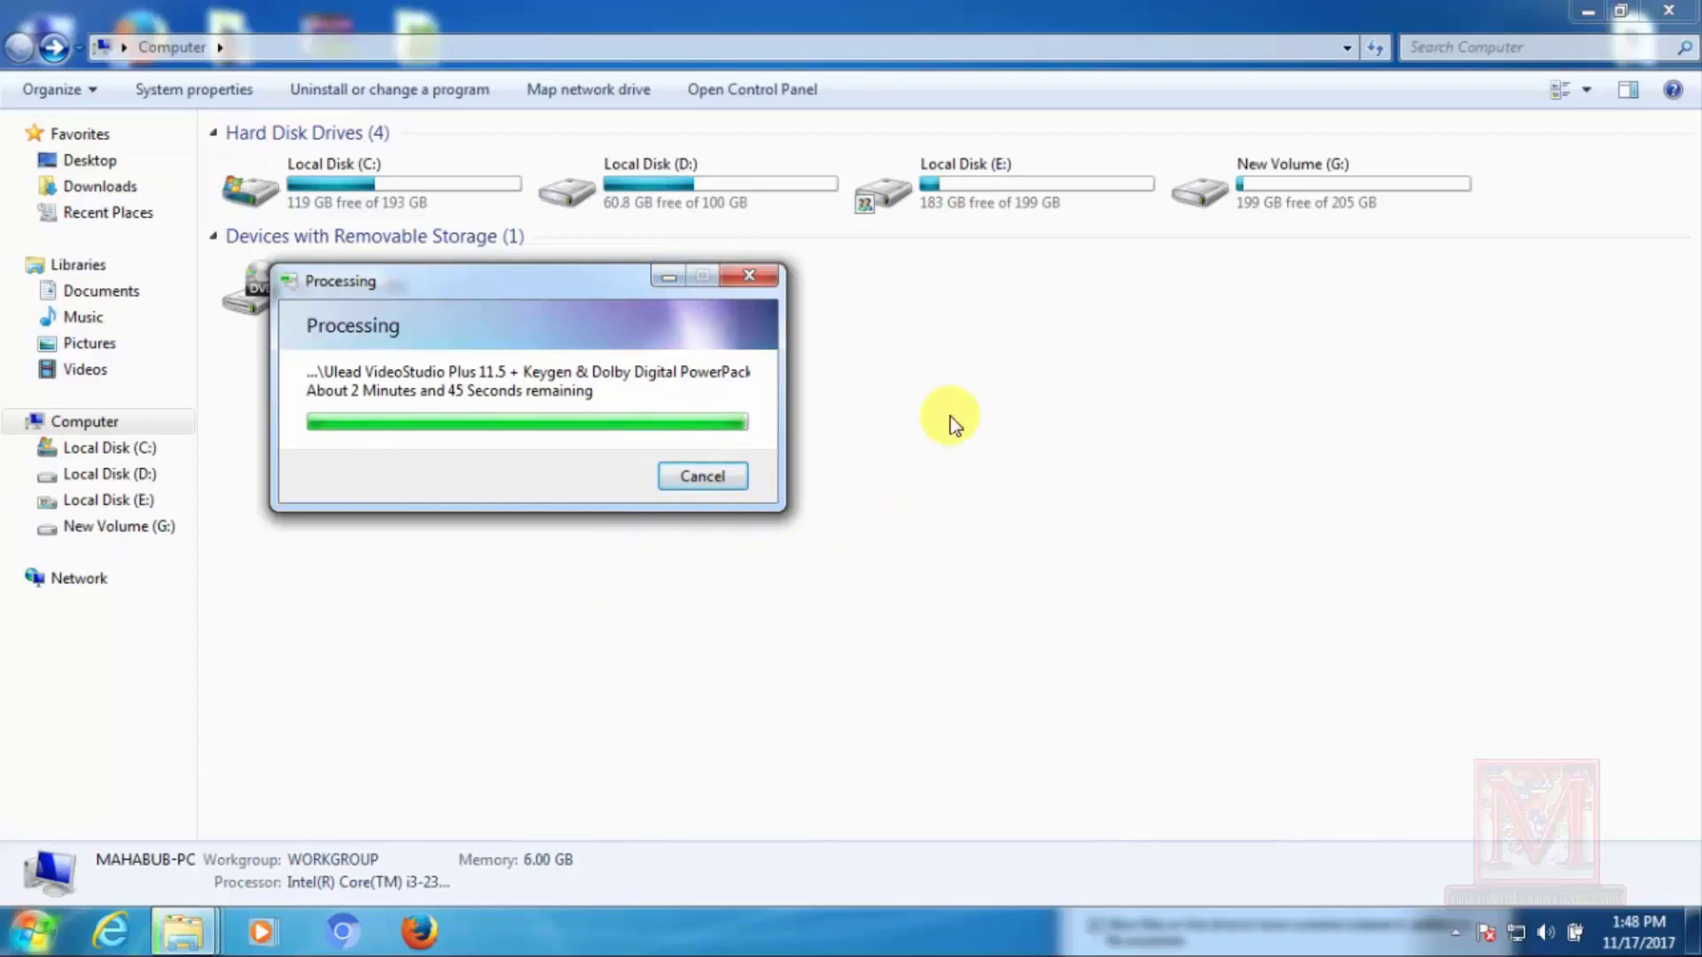
right_click(913, 357)
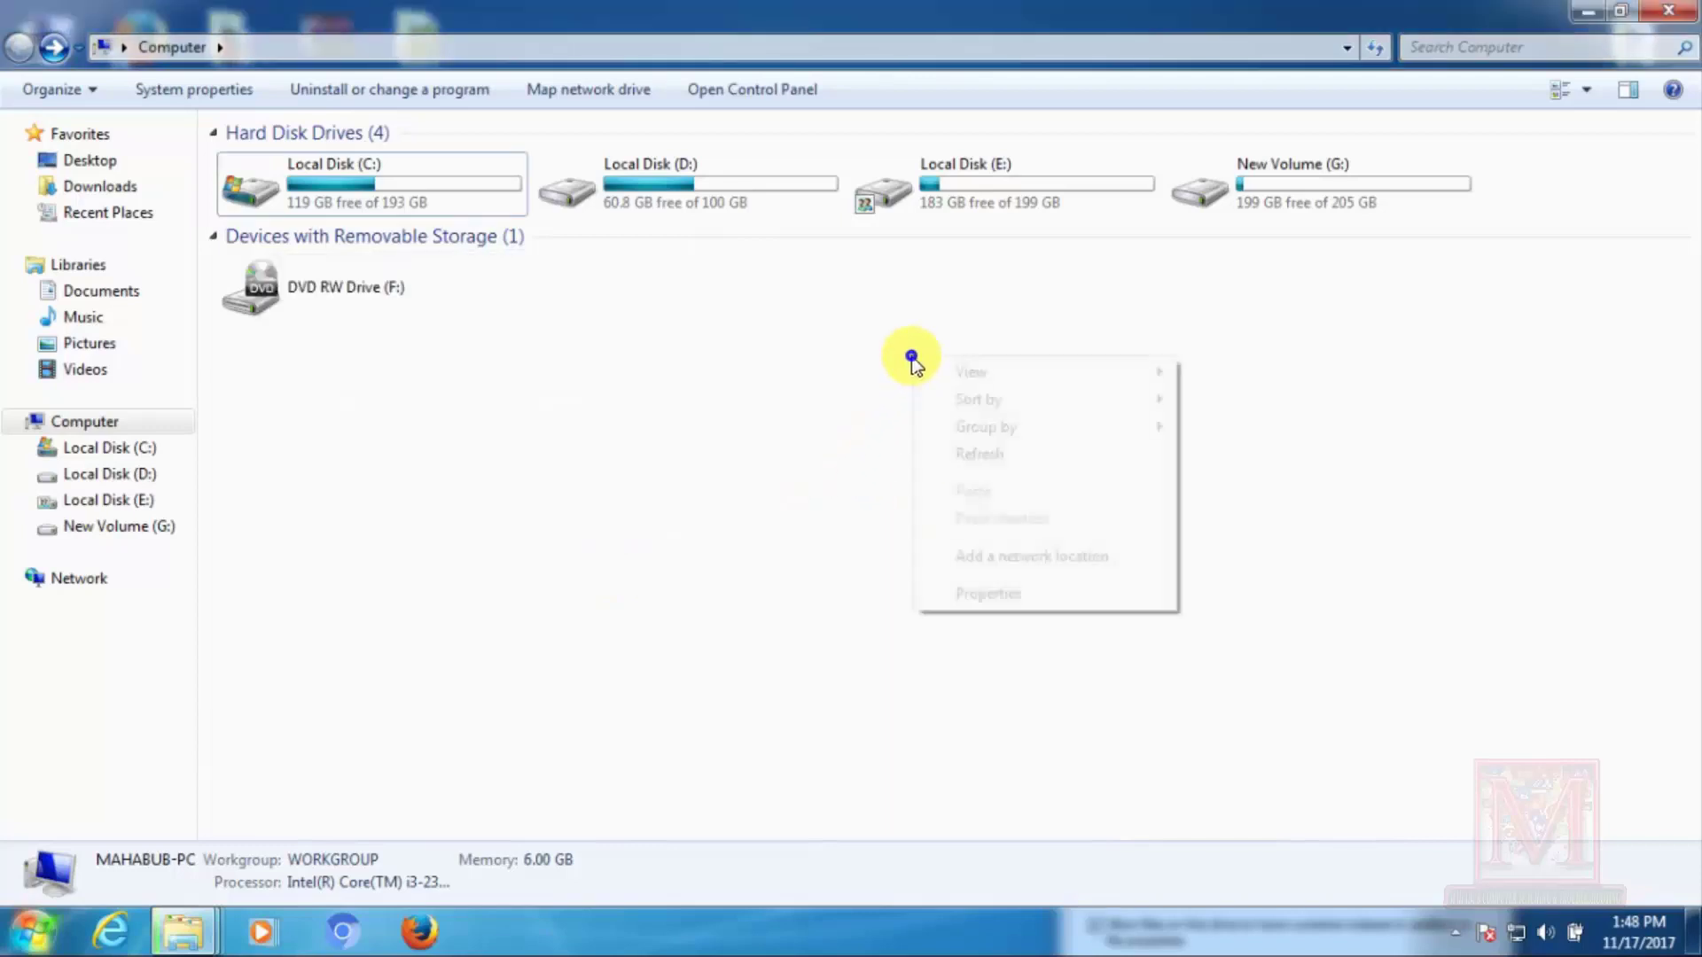
click(969, 461)
right_click(692, 323)
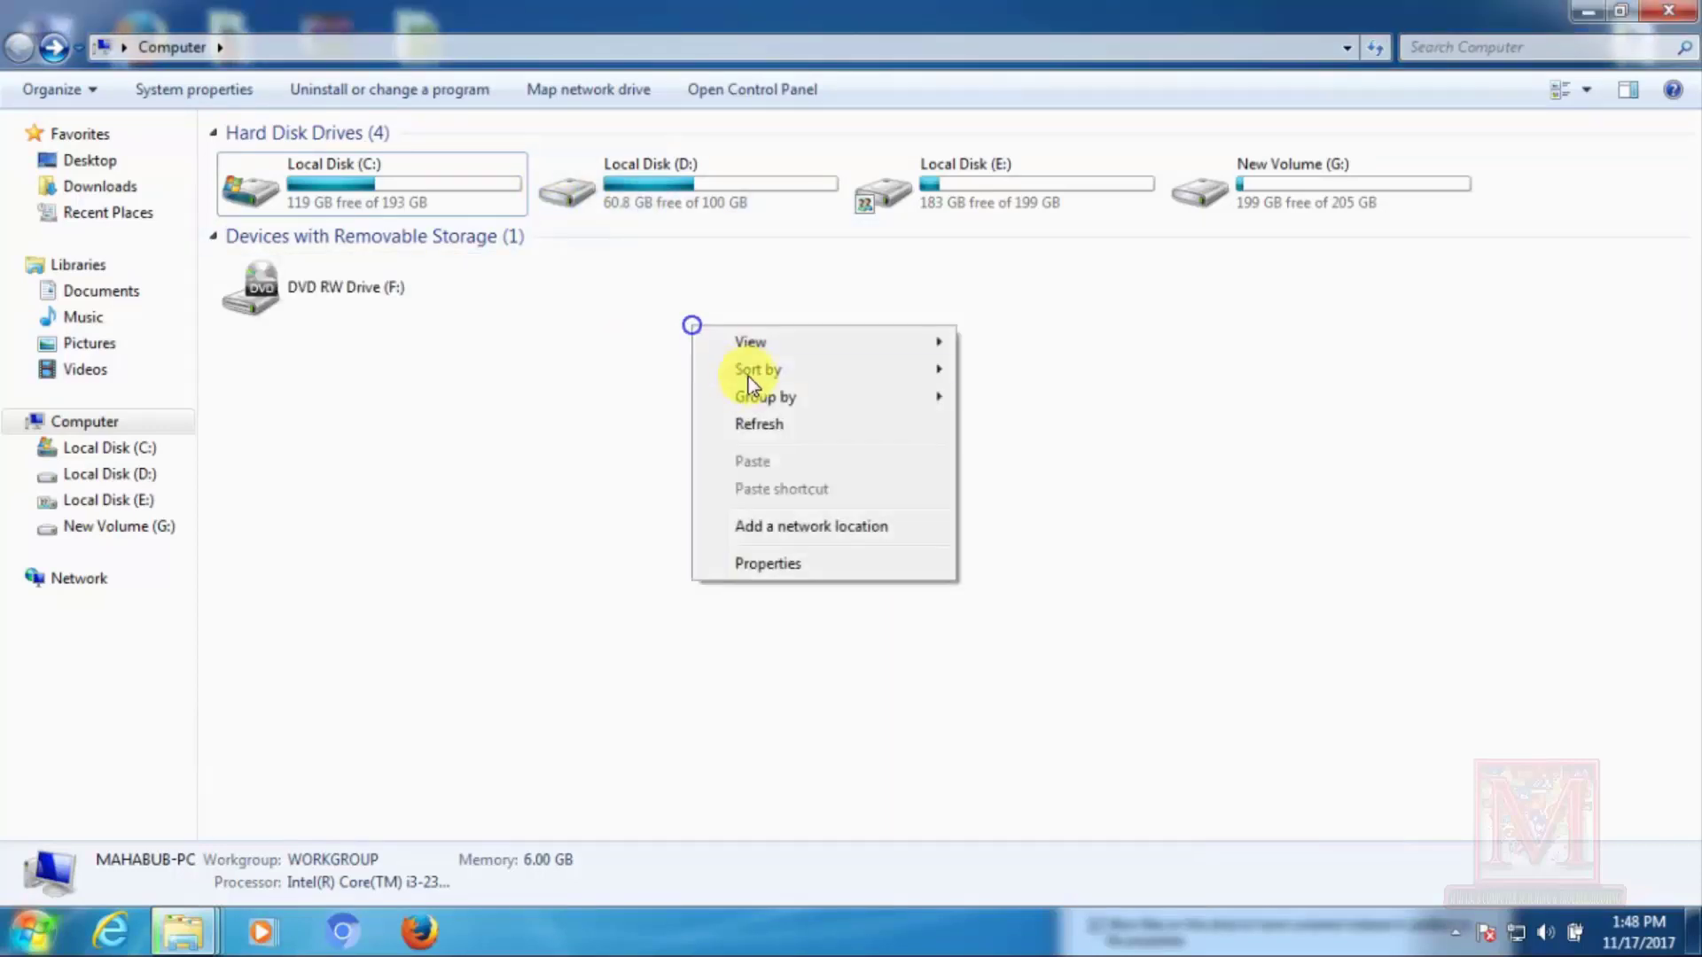
click(753, 426)
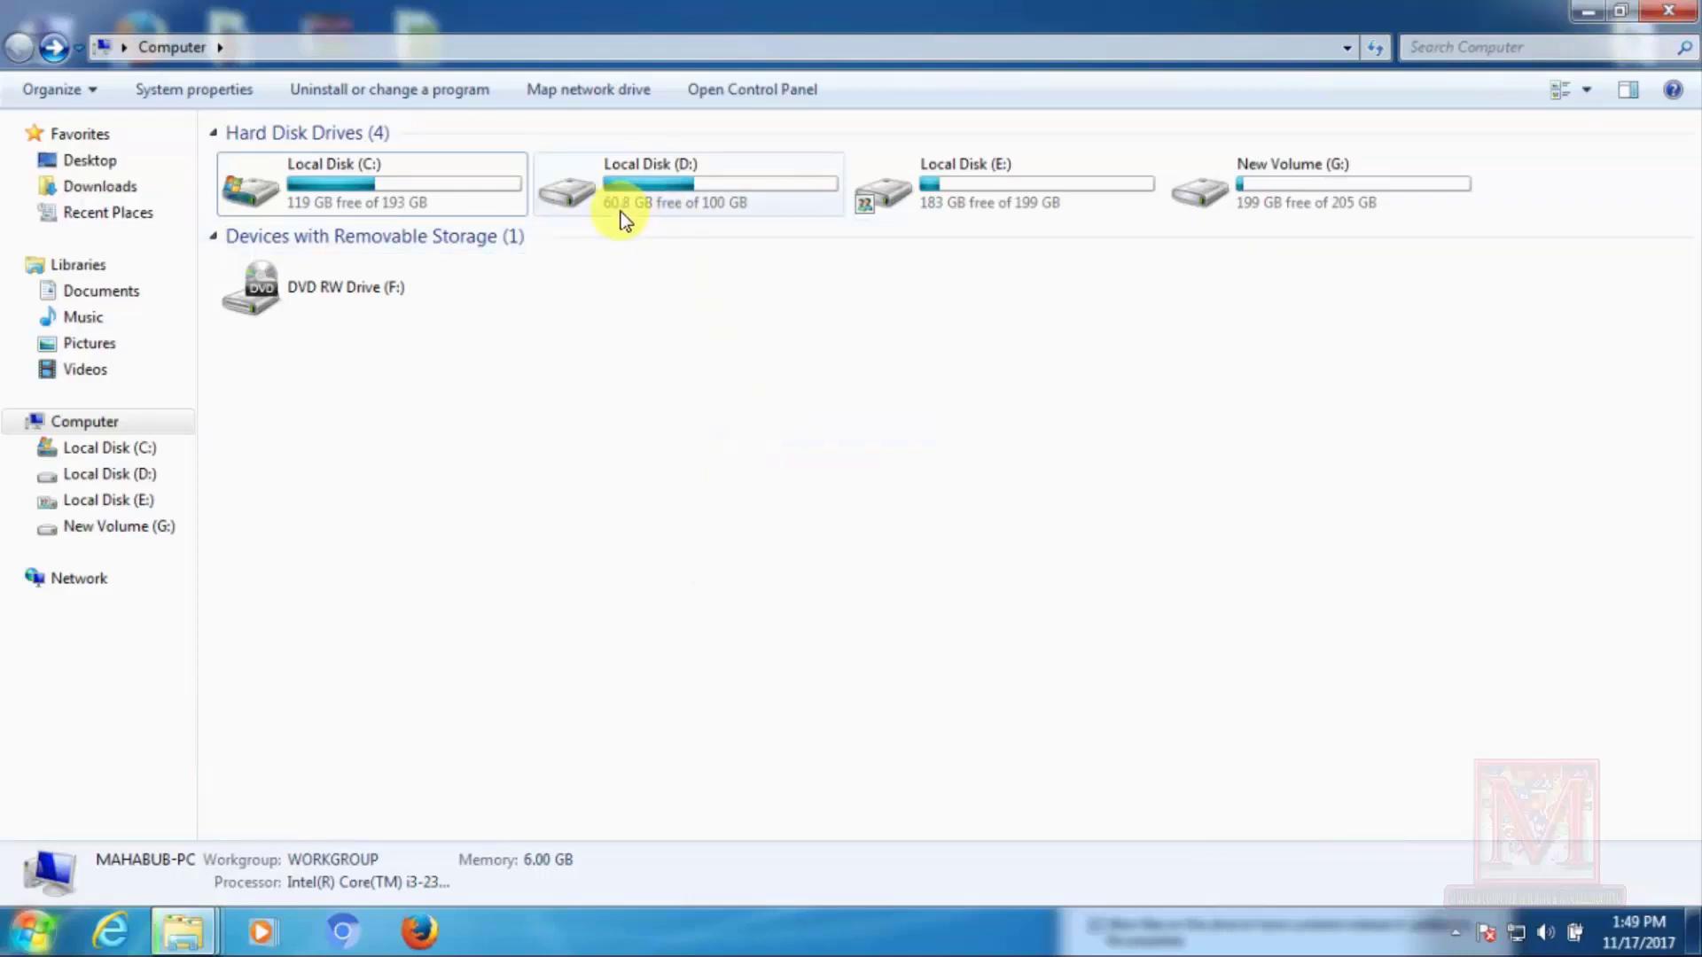
- Inspect drive D's free space, refresh the drive overview once more and select the drive to recheck it
mouse_move(621, 214)
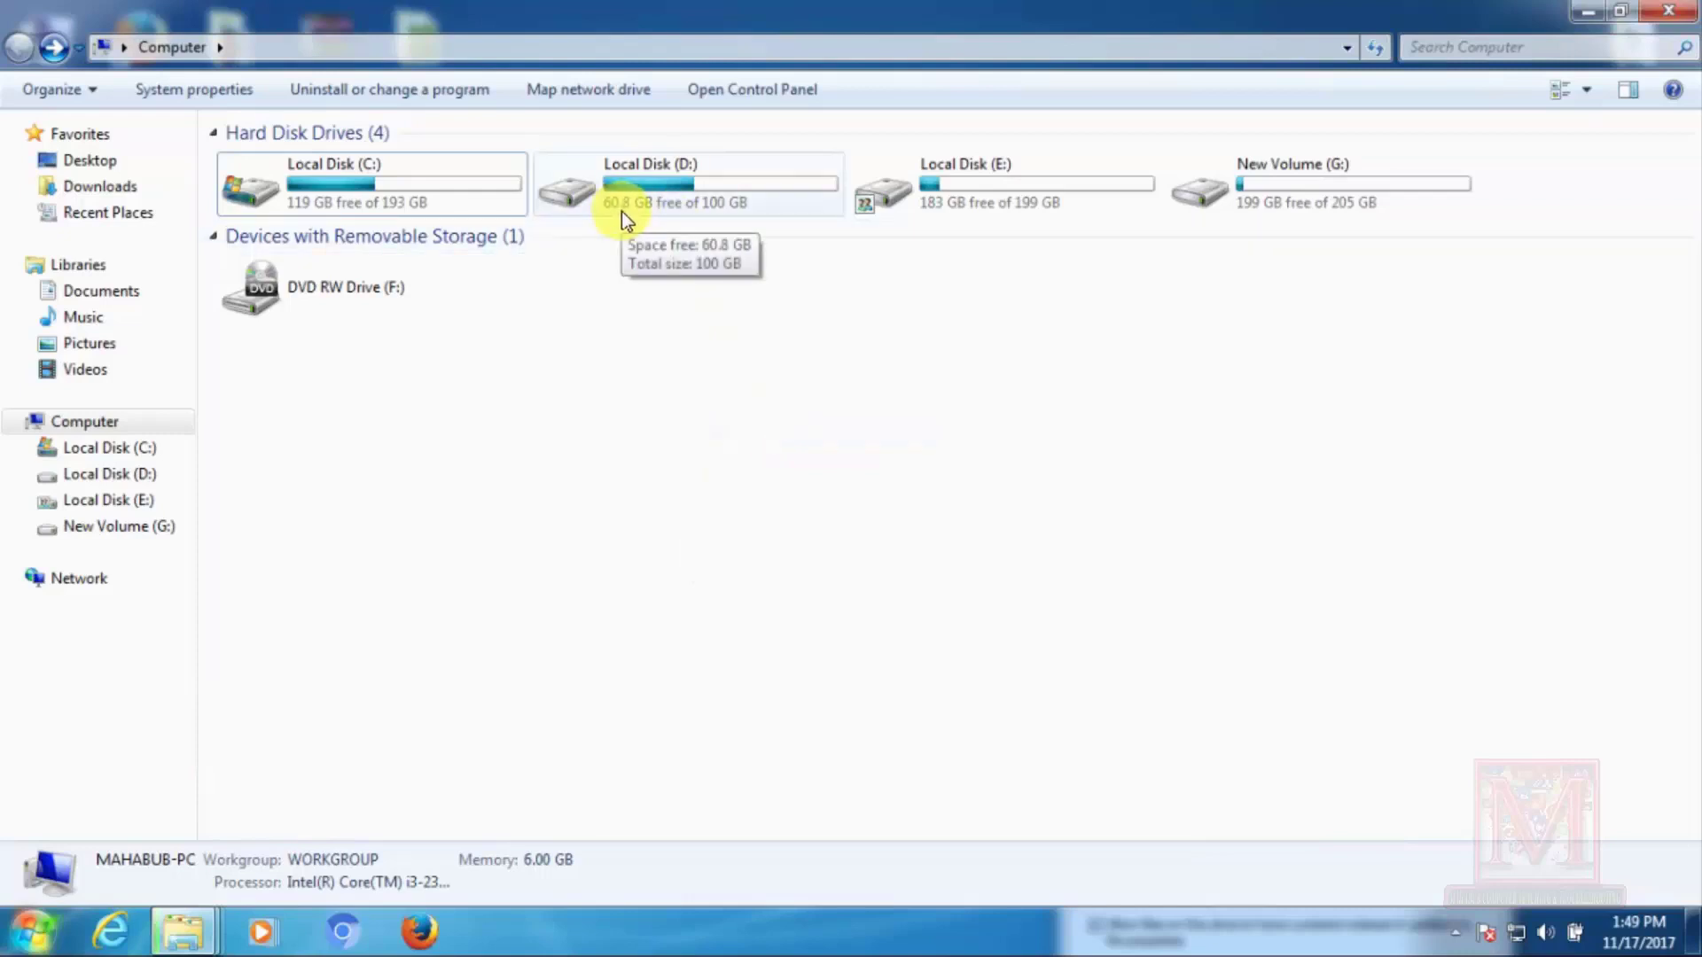
click(619, 319)
click(678, 176)
right_click(708, 451)
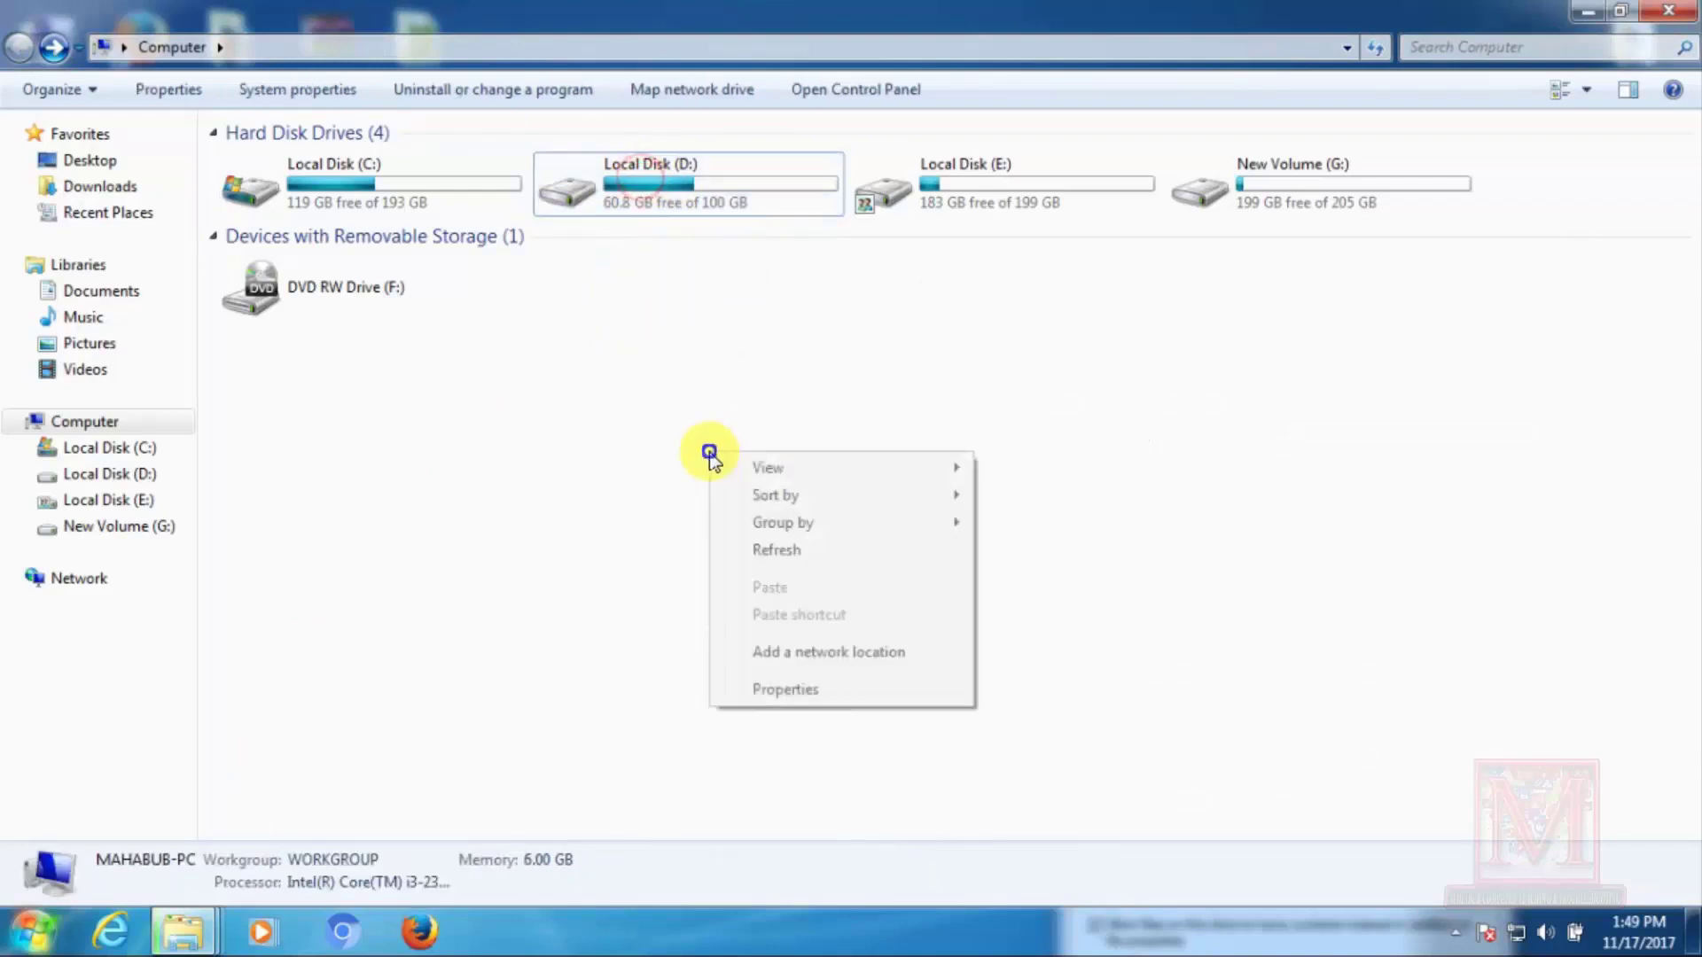
click(775, 551)
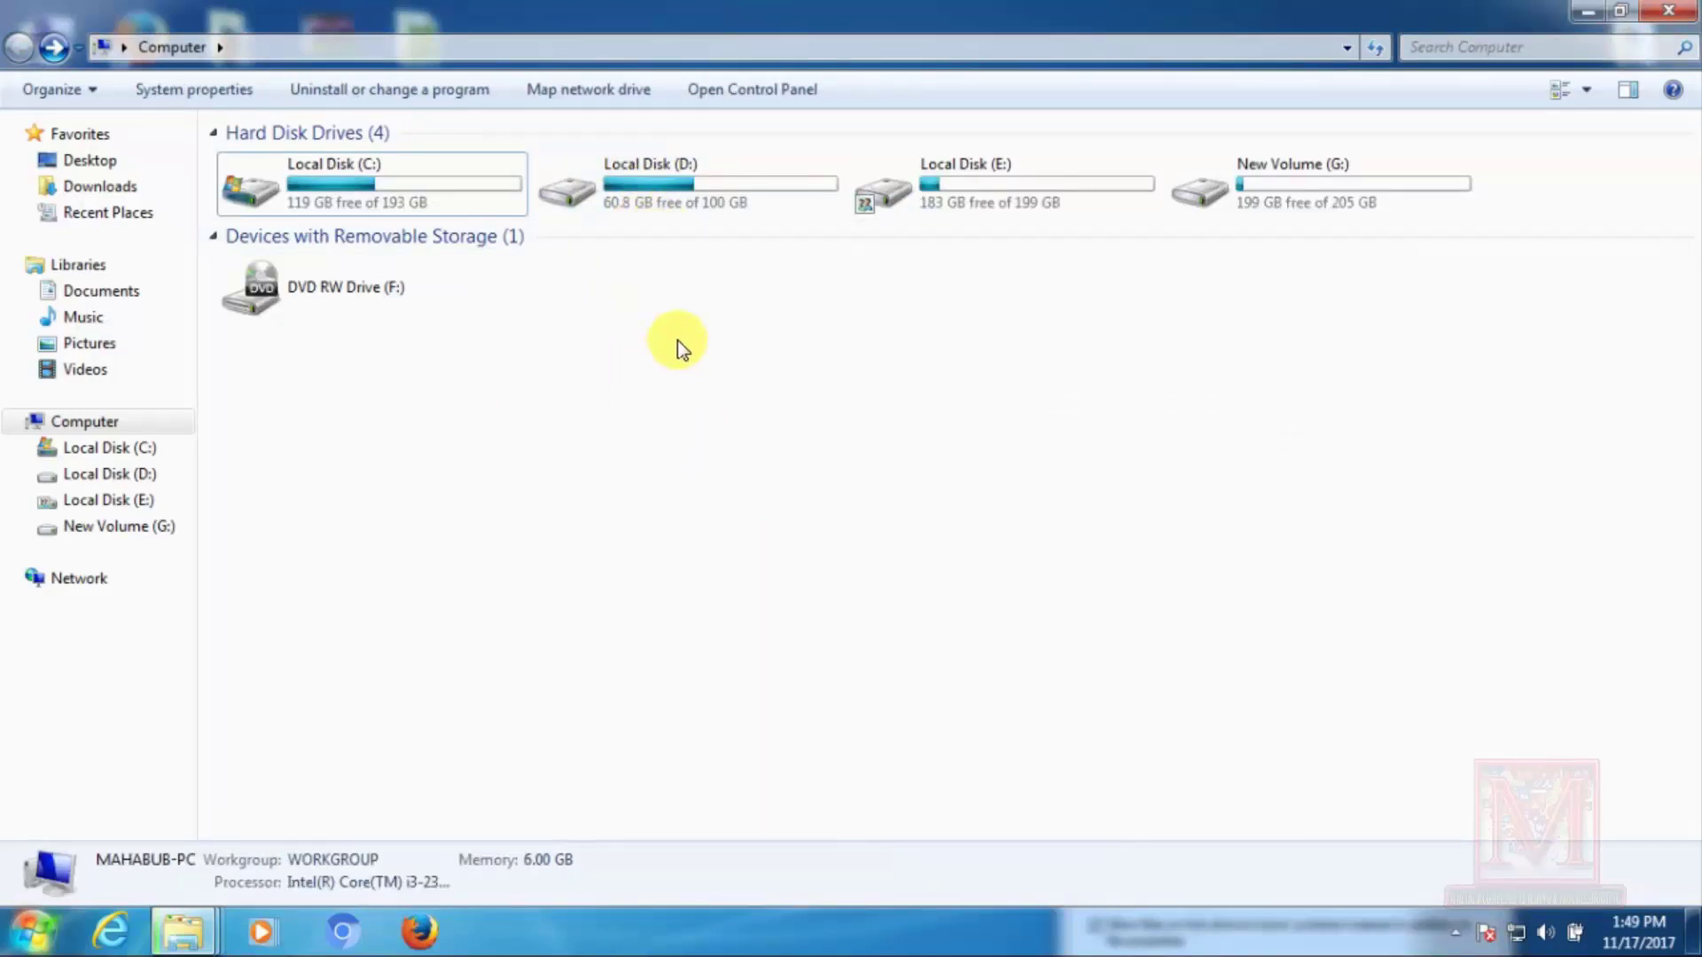
right_click(677, 340)
click(668, 185)
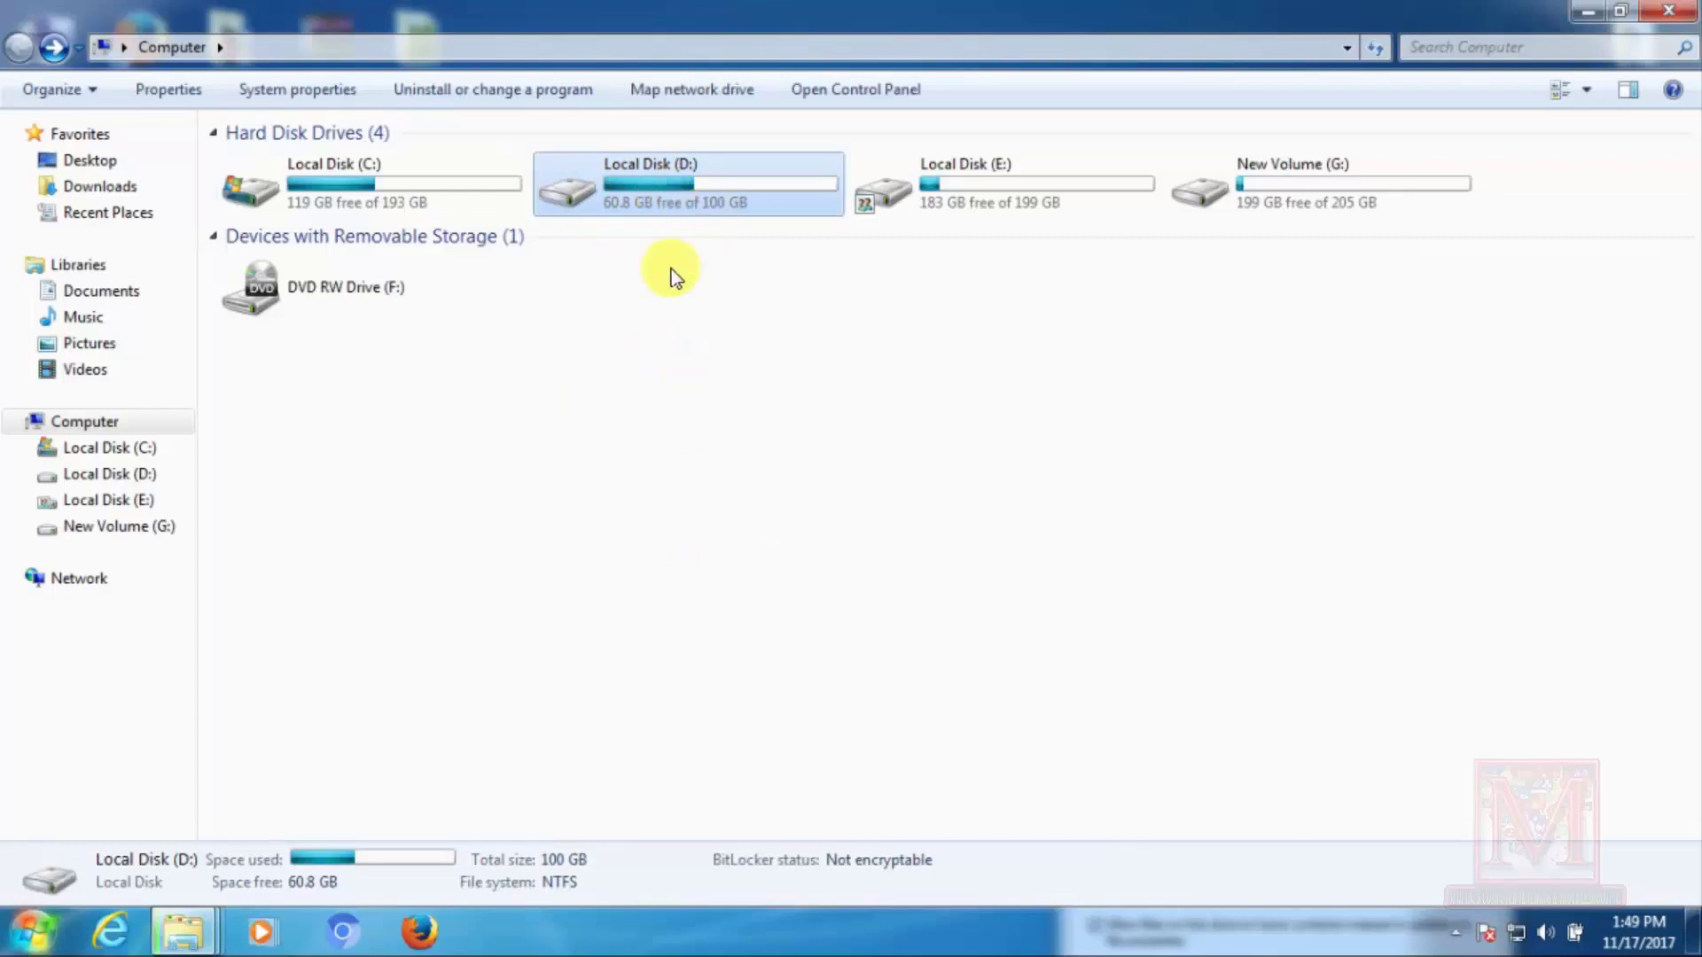
- Bring drive D's properties window forward to review its used and free space, and close it
click(182, 931)
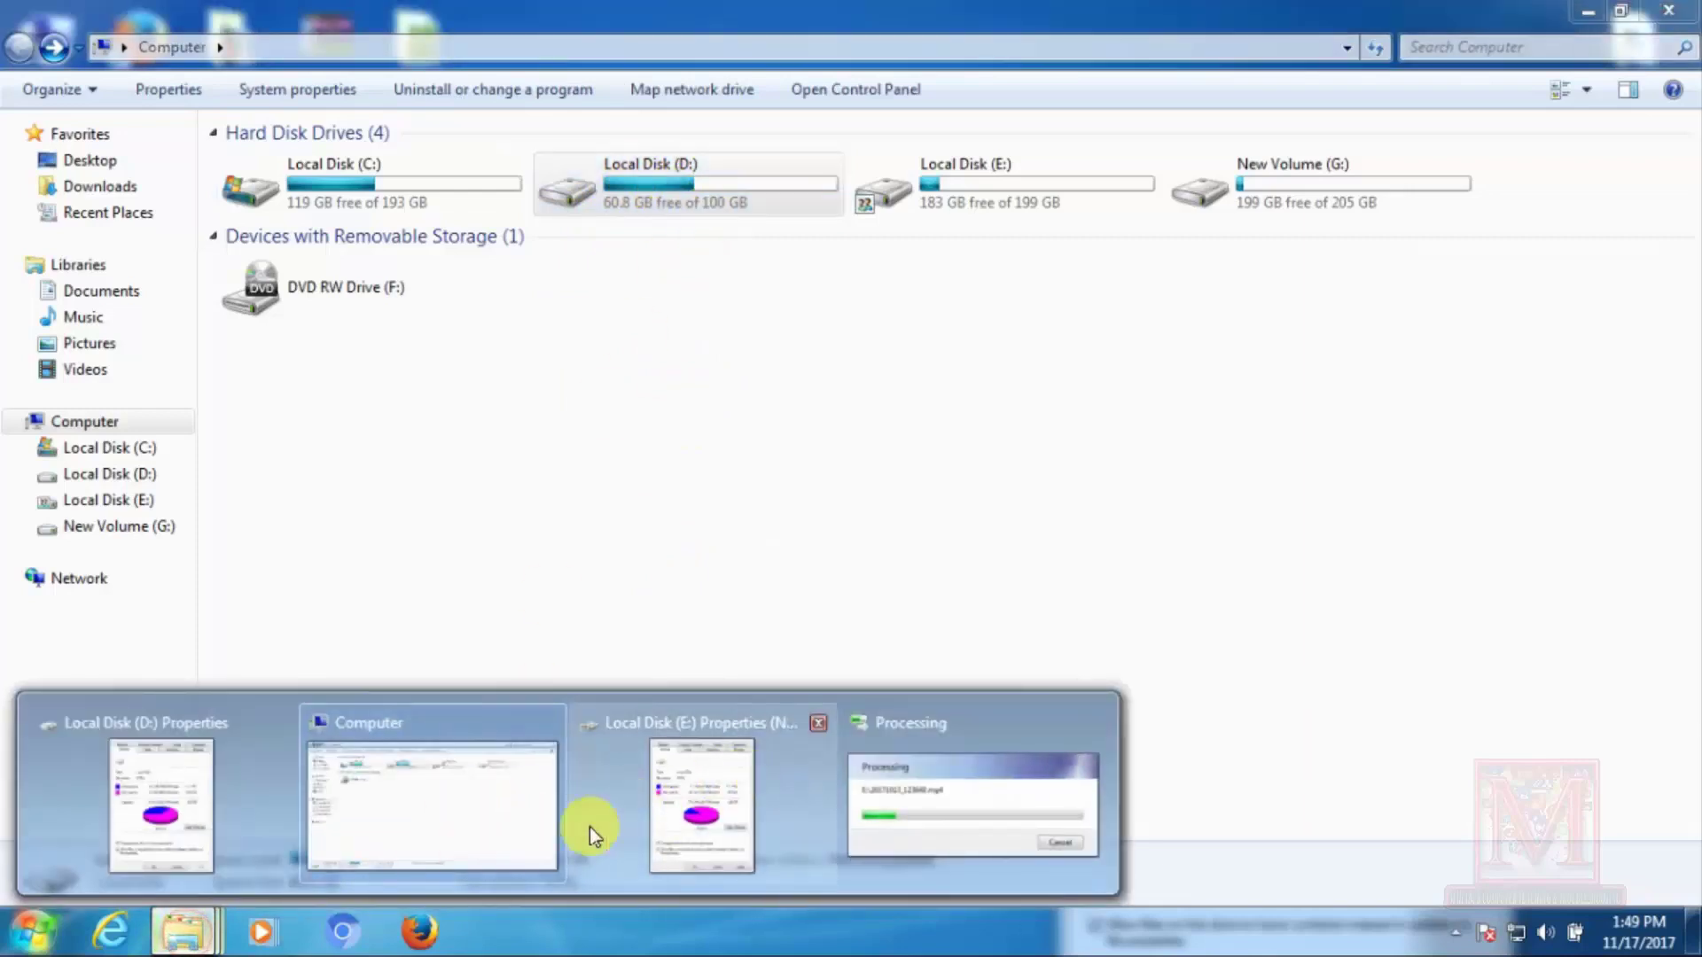
click(182, 798)
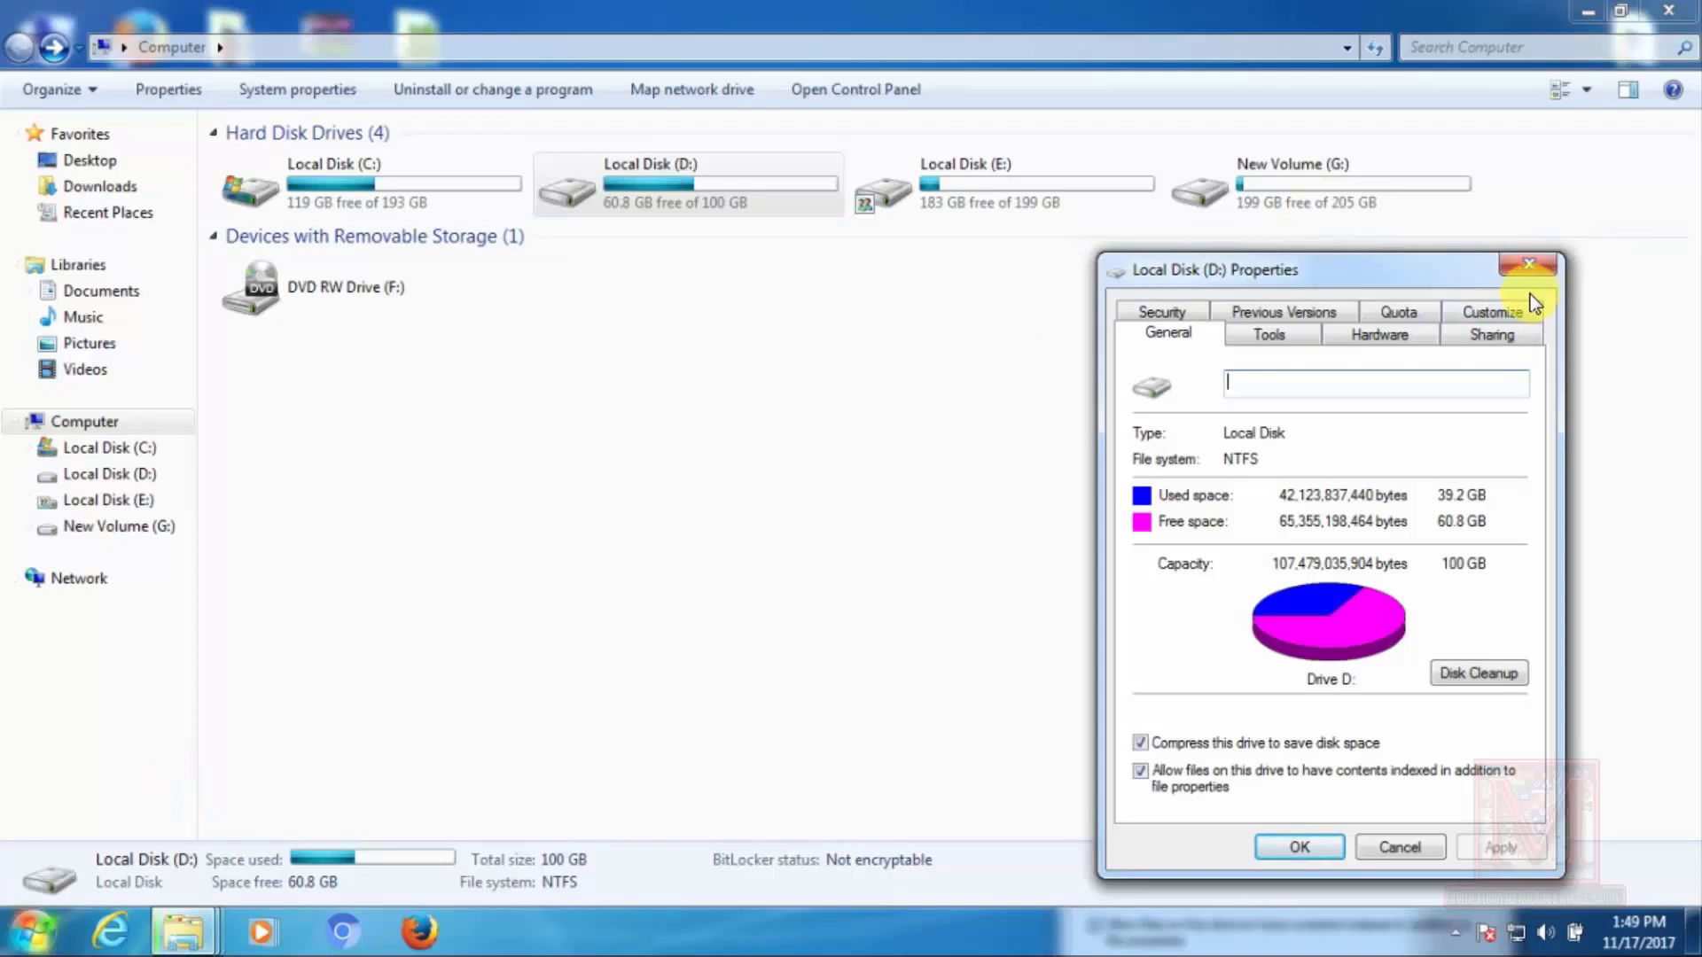
click(1526, 265)
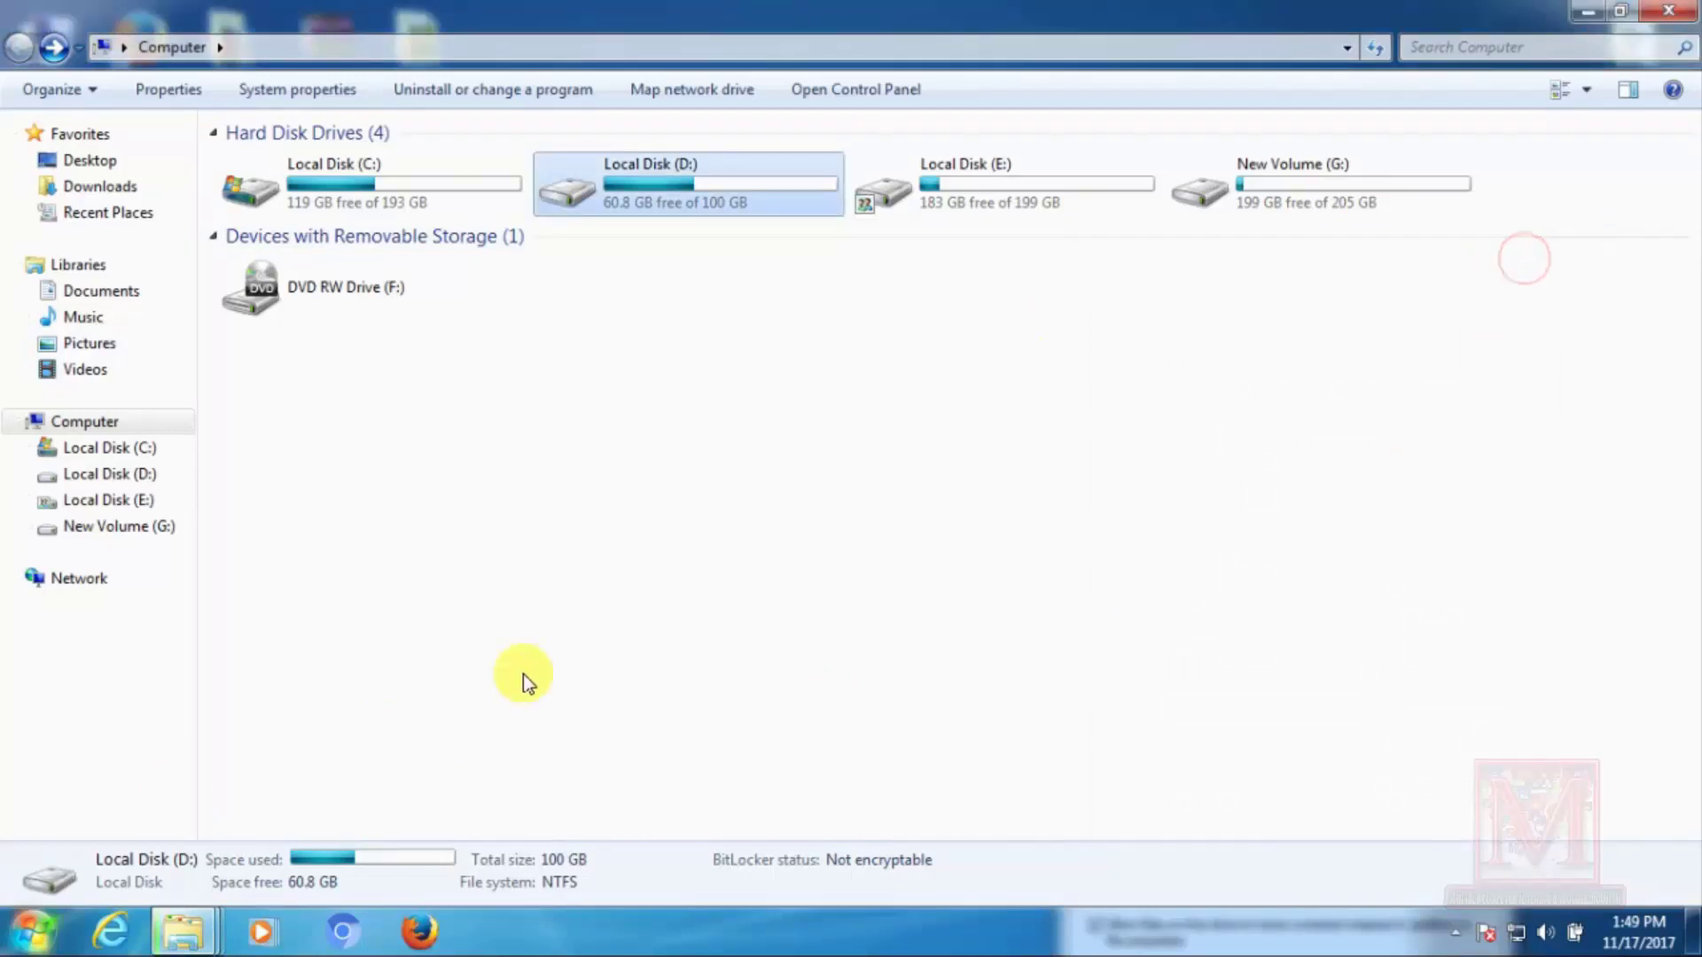
- Refresh the drive overview, look through the contents of drive D and return to the overview
right_click(723, 403)
click(811, 498)
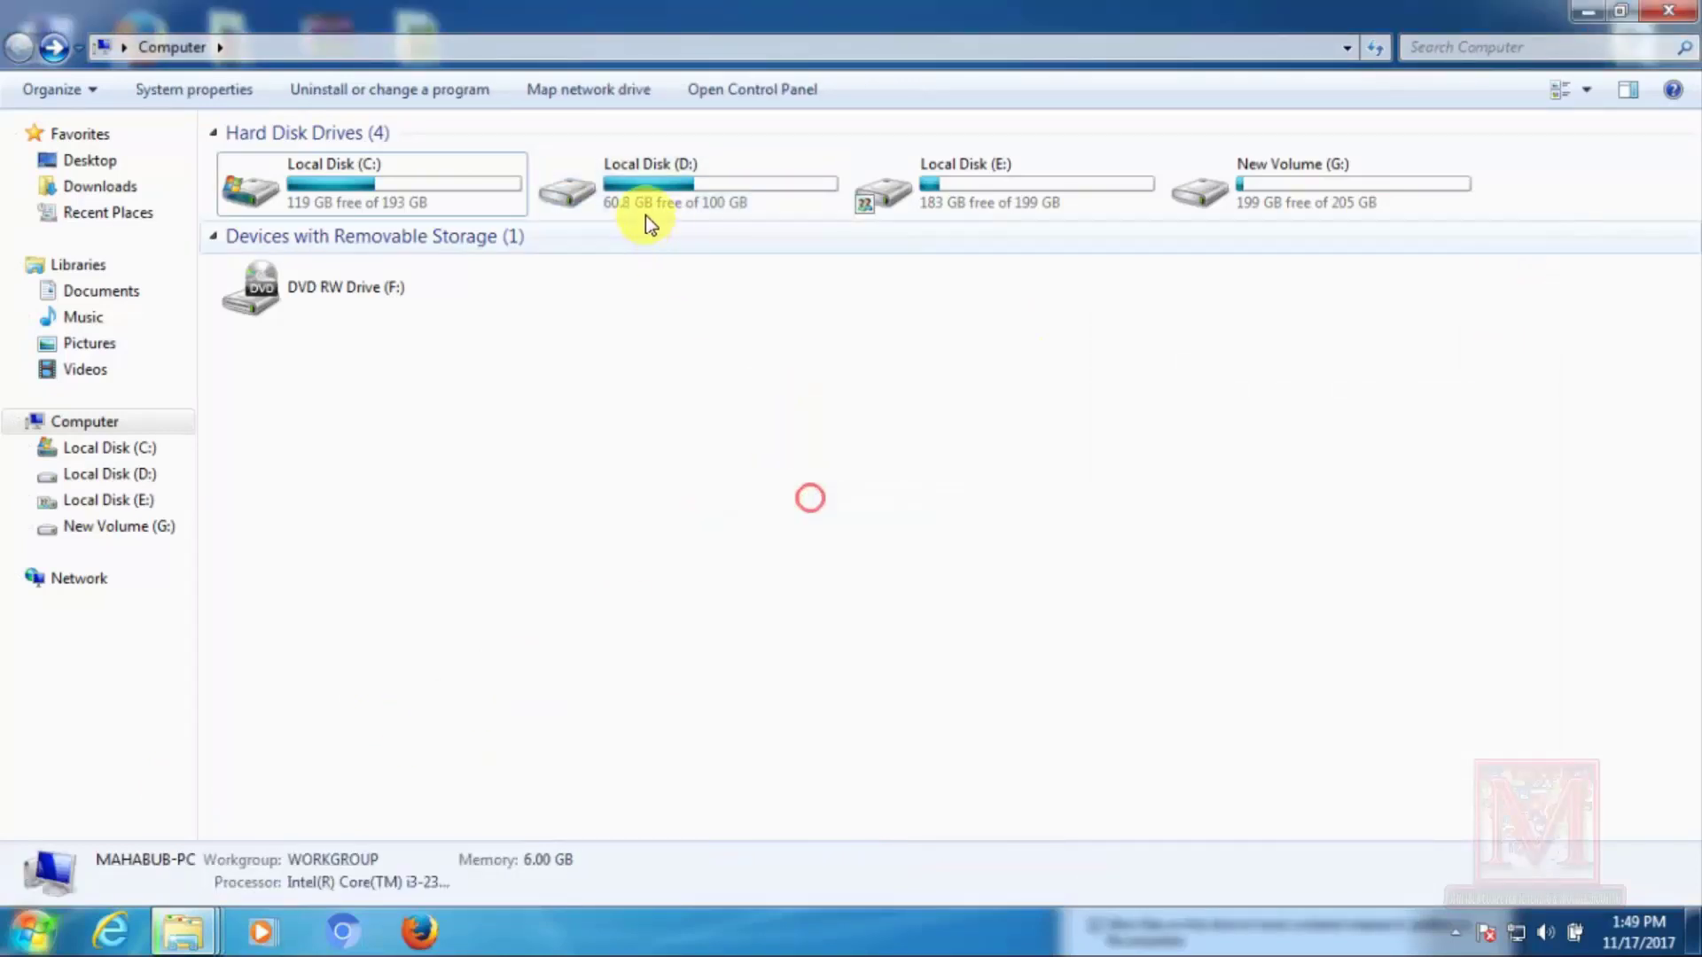
double_click(645, 215)
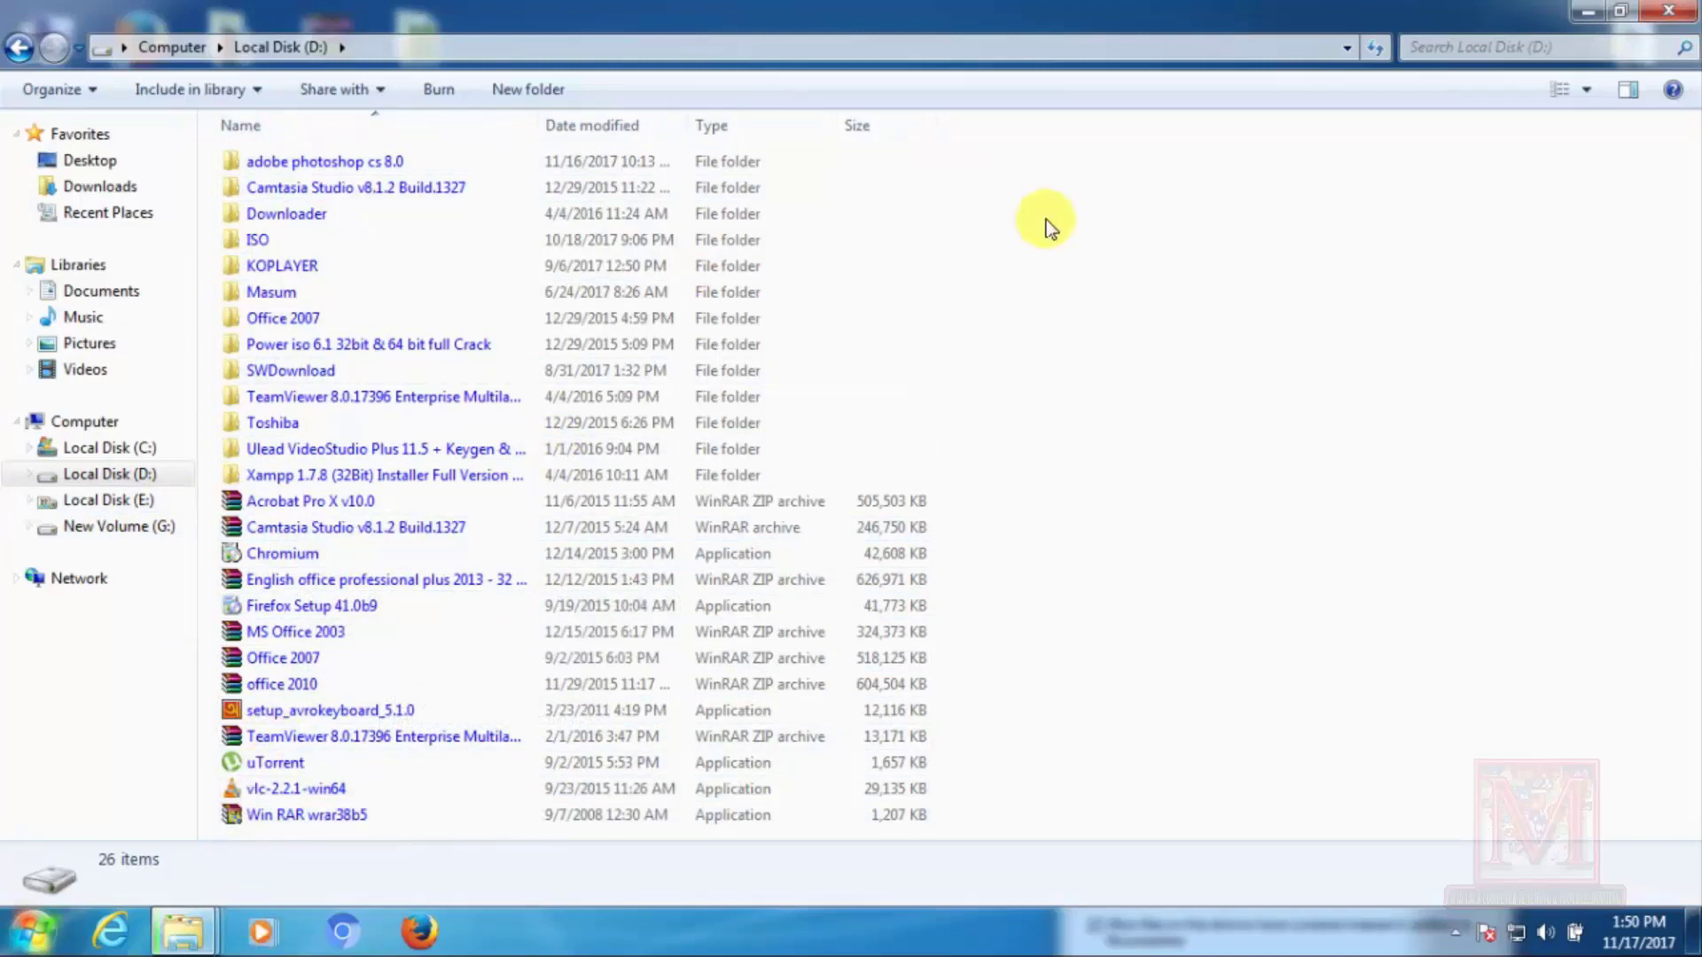
click(22, 50)
click(1017, 414)
- Select drive E, bring its compression progress window forward and reposition it below drives C and D
click(993, 190)
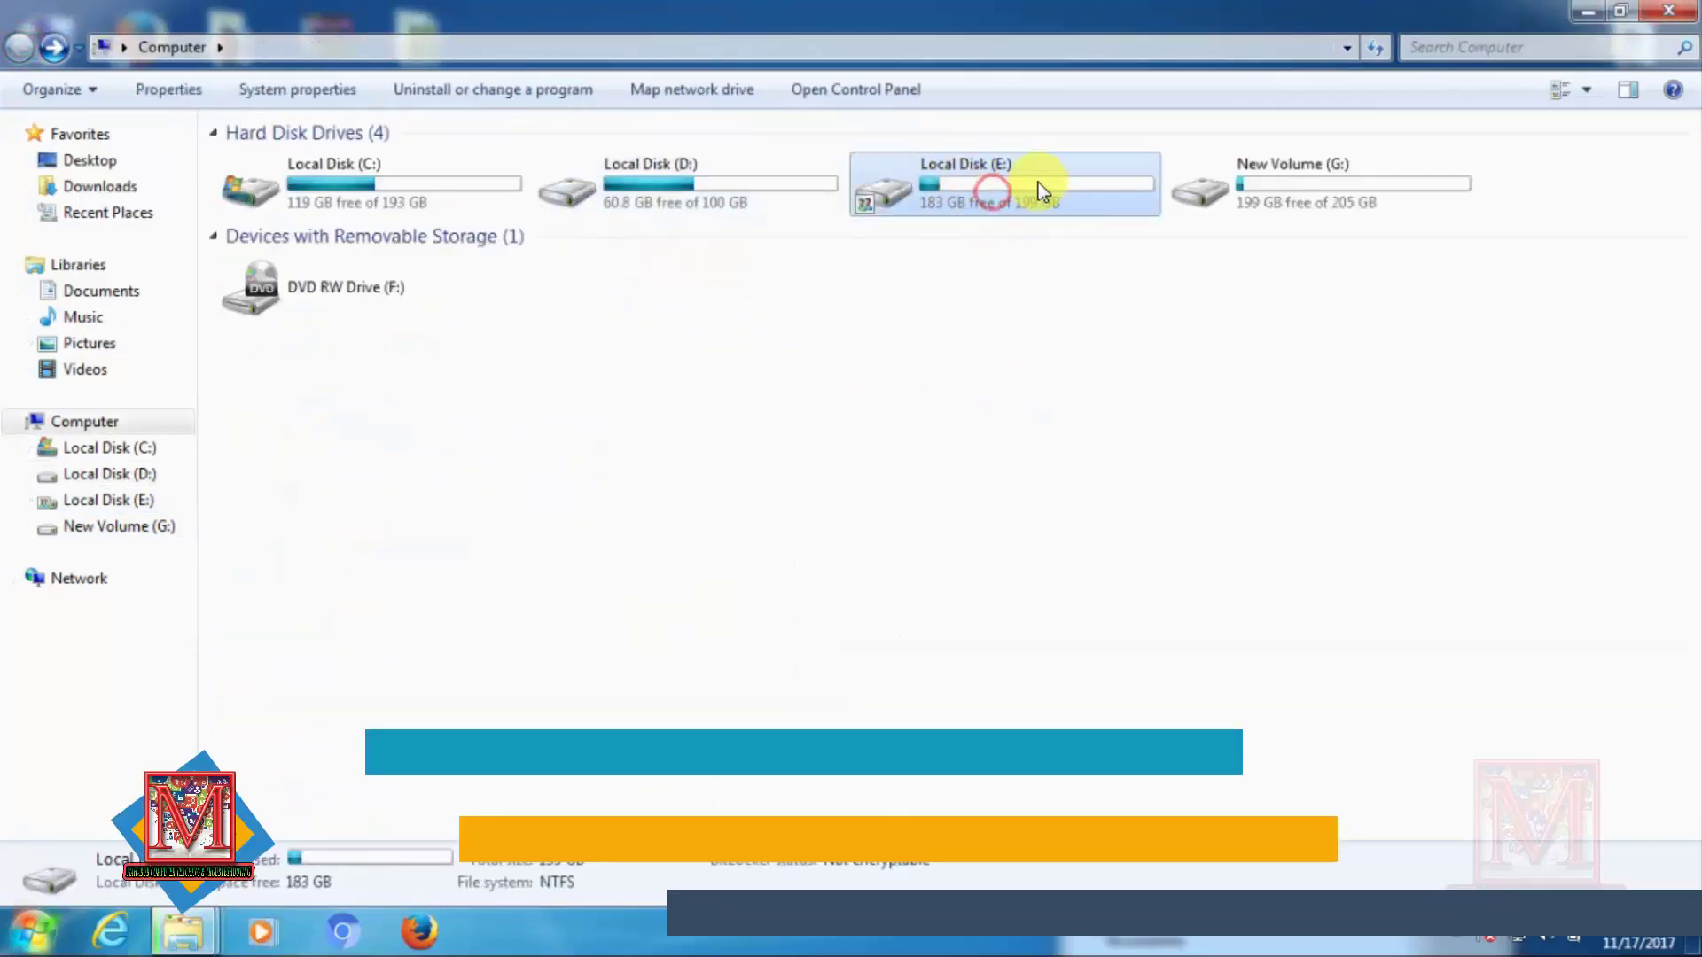
click(190, 933)
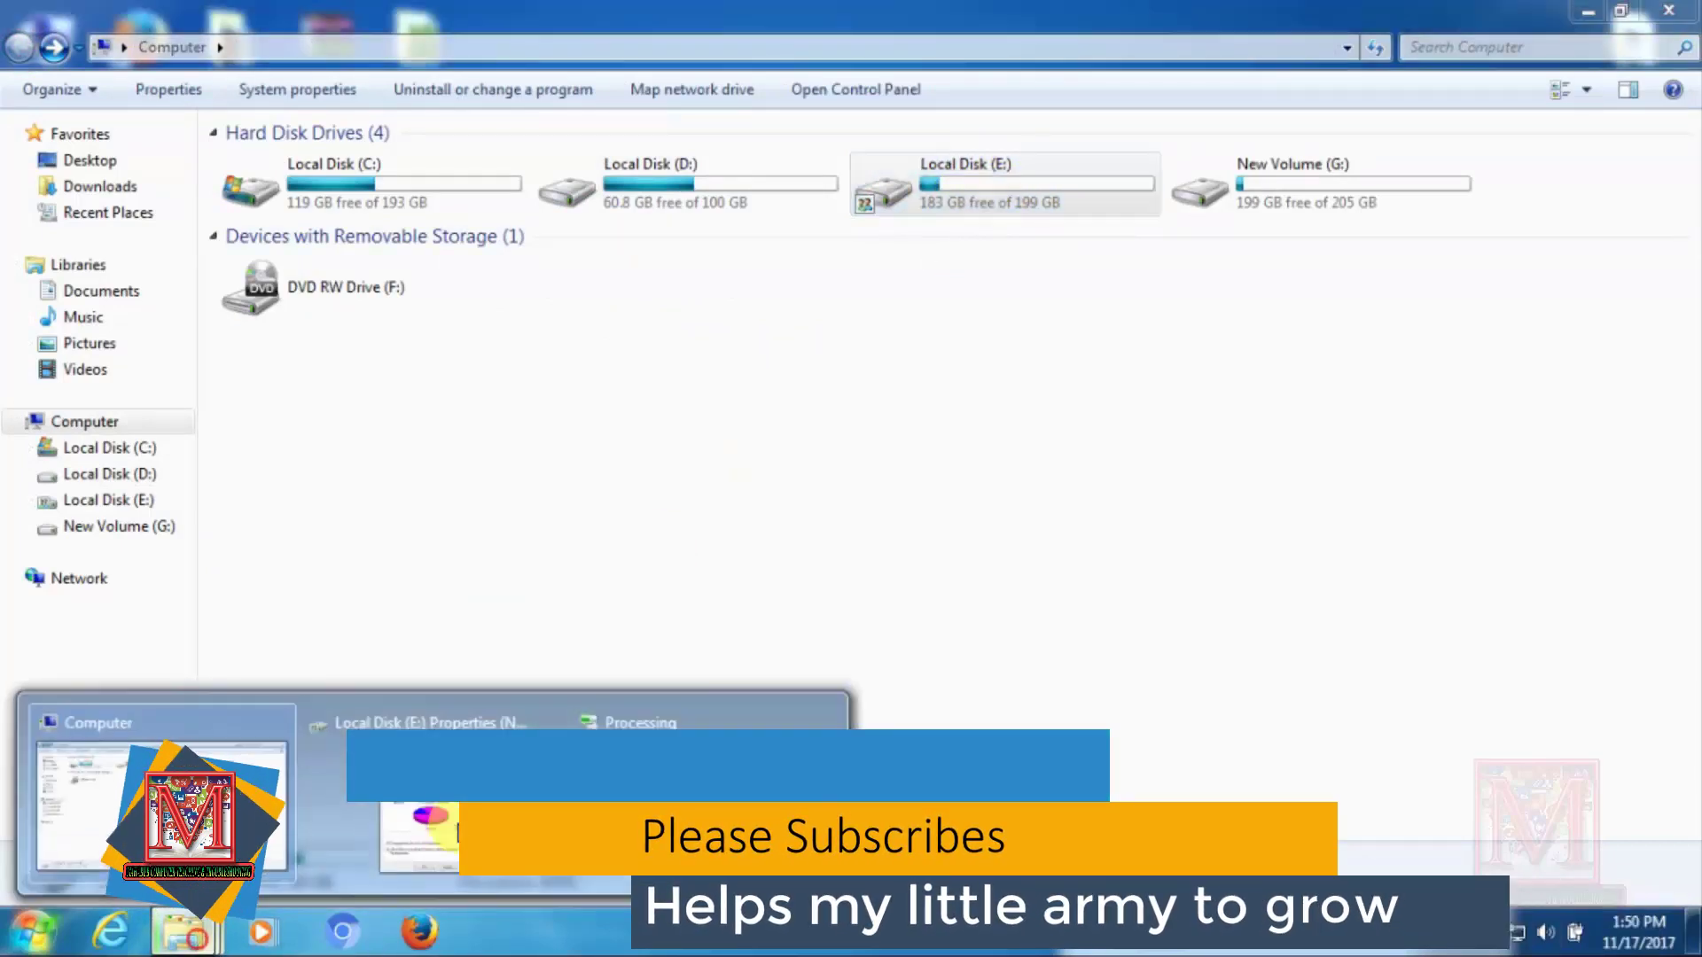
click(640, 780)
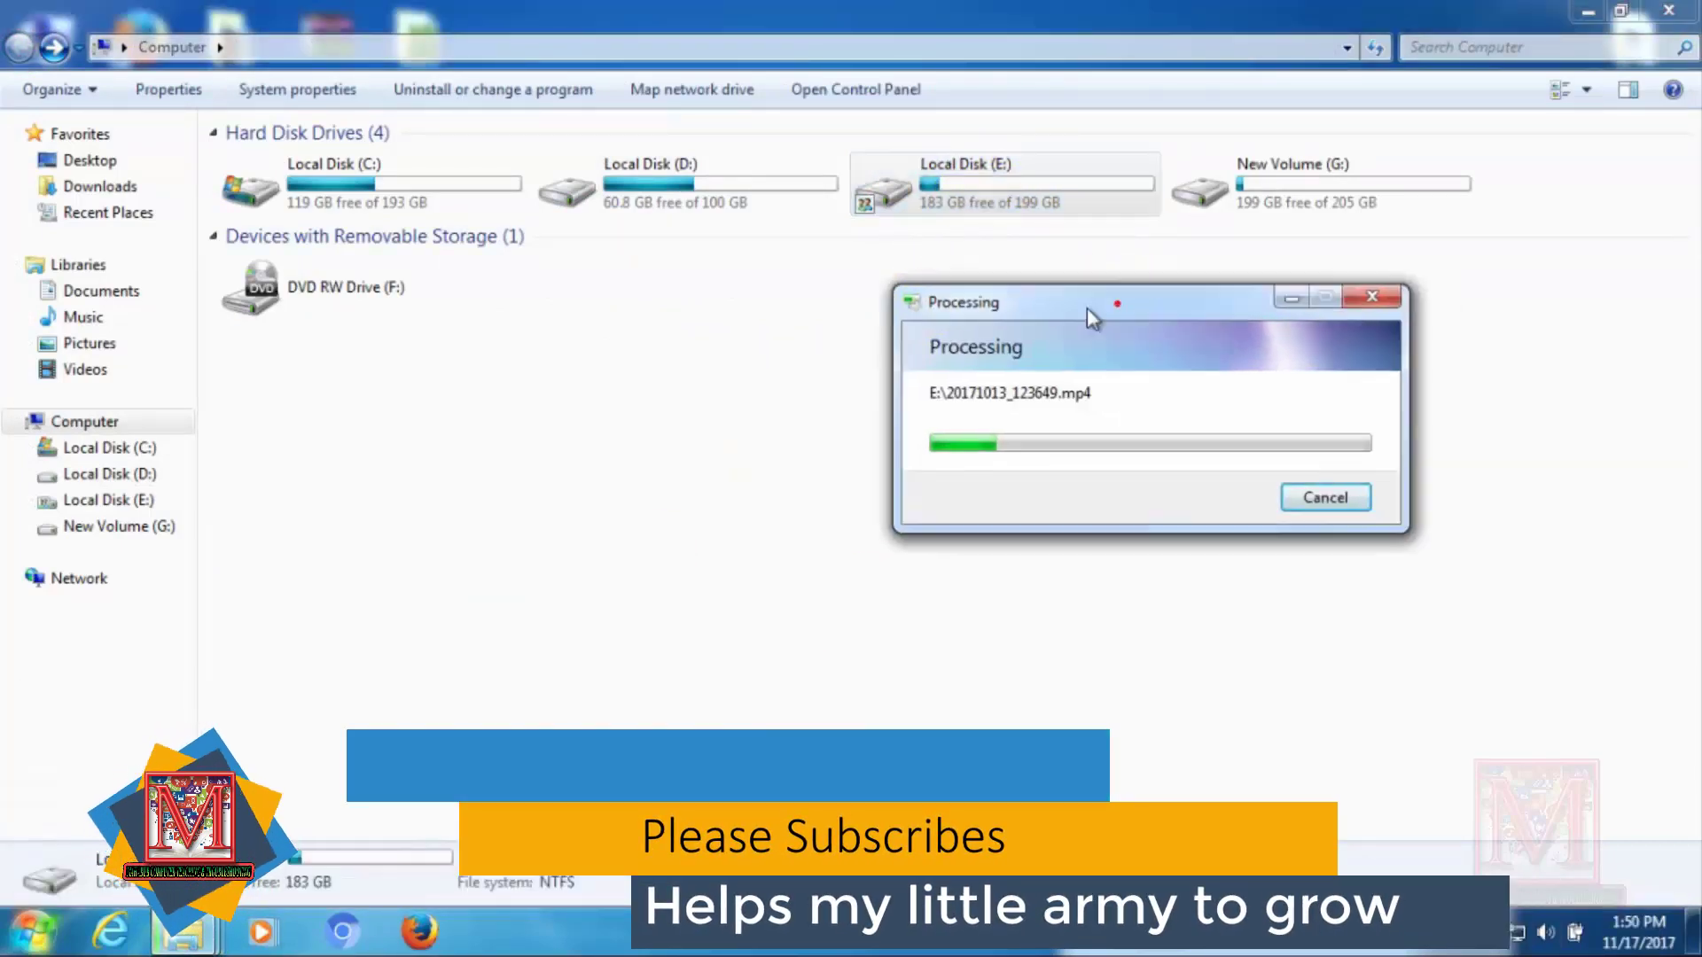
drag(1087, 307, 428, 278)
- Refresh the drive overview twice to recheck drive E's free space, and return to its compression progress window
right_click(1008, 364)
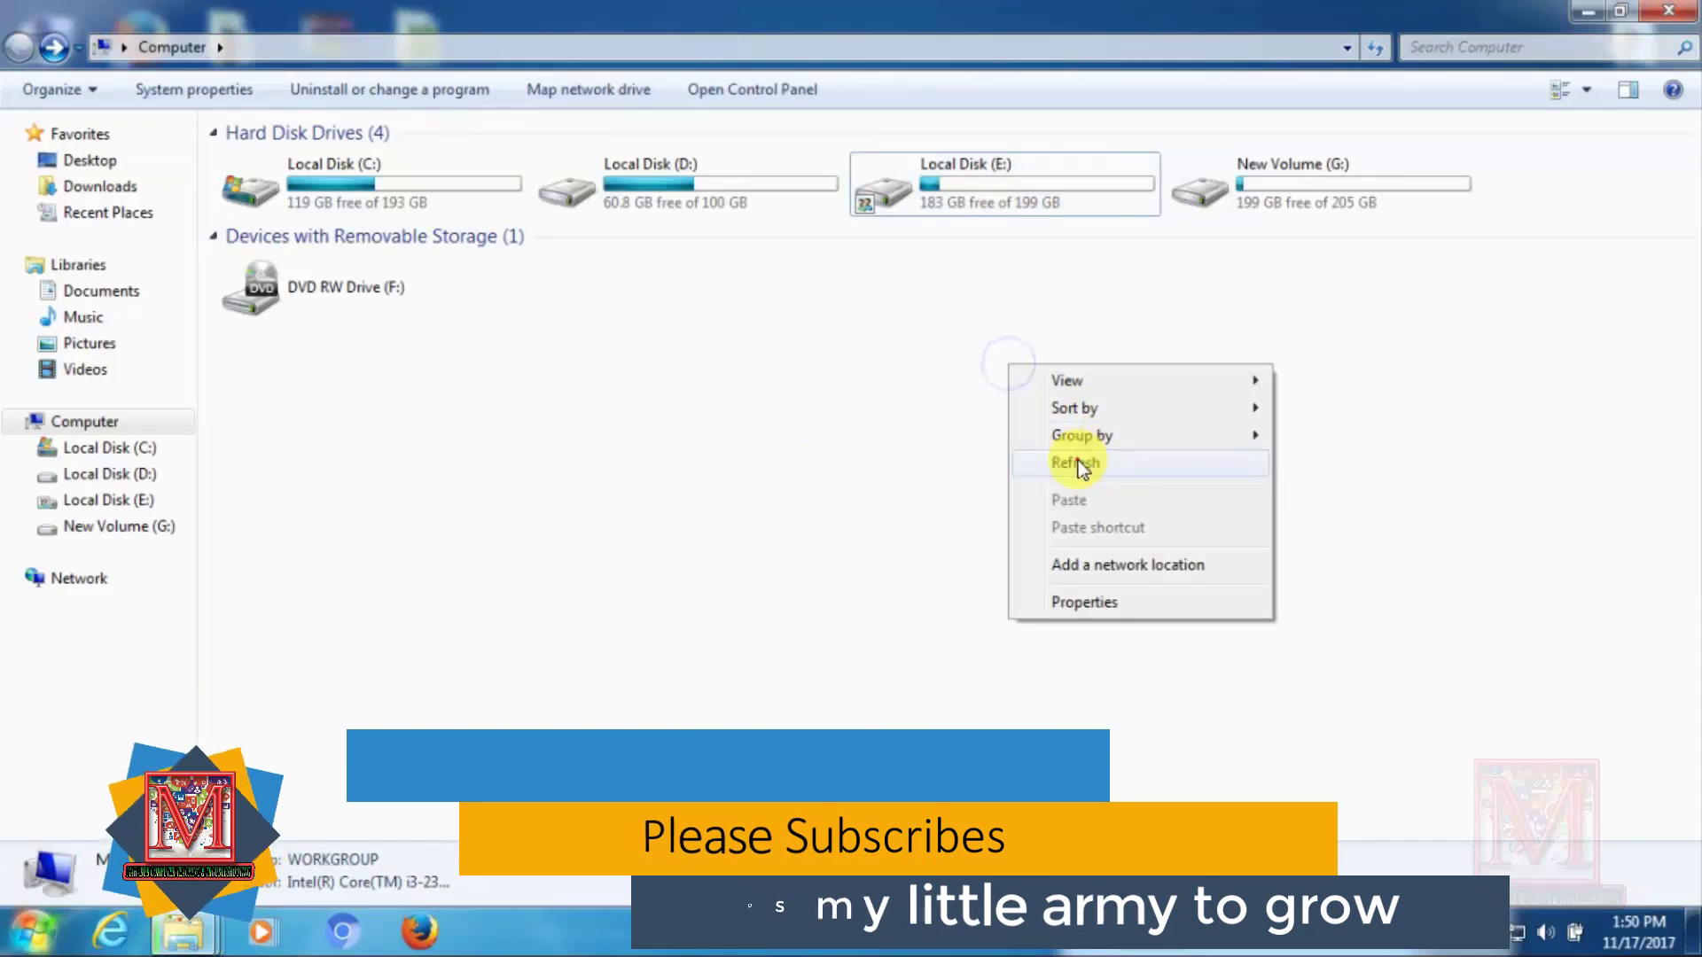
click(1076, 463)
right_click(1003, 431)
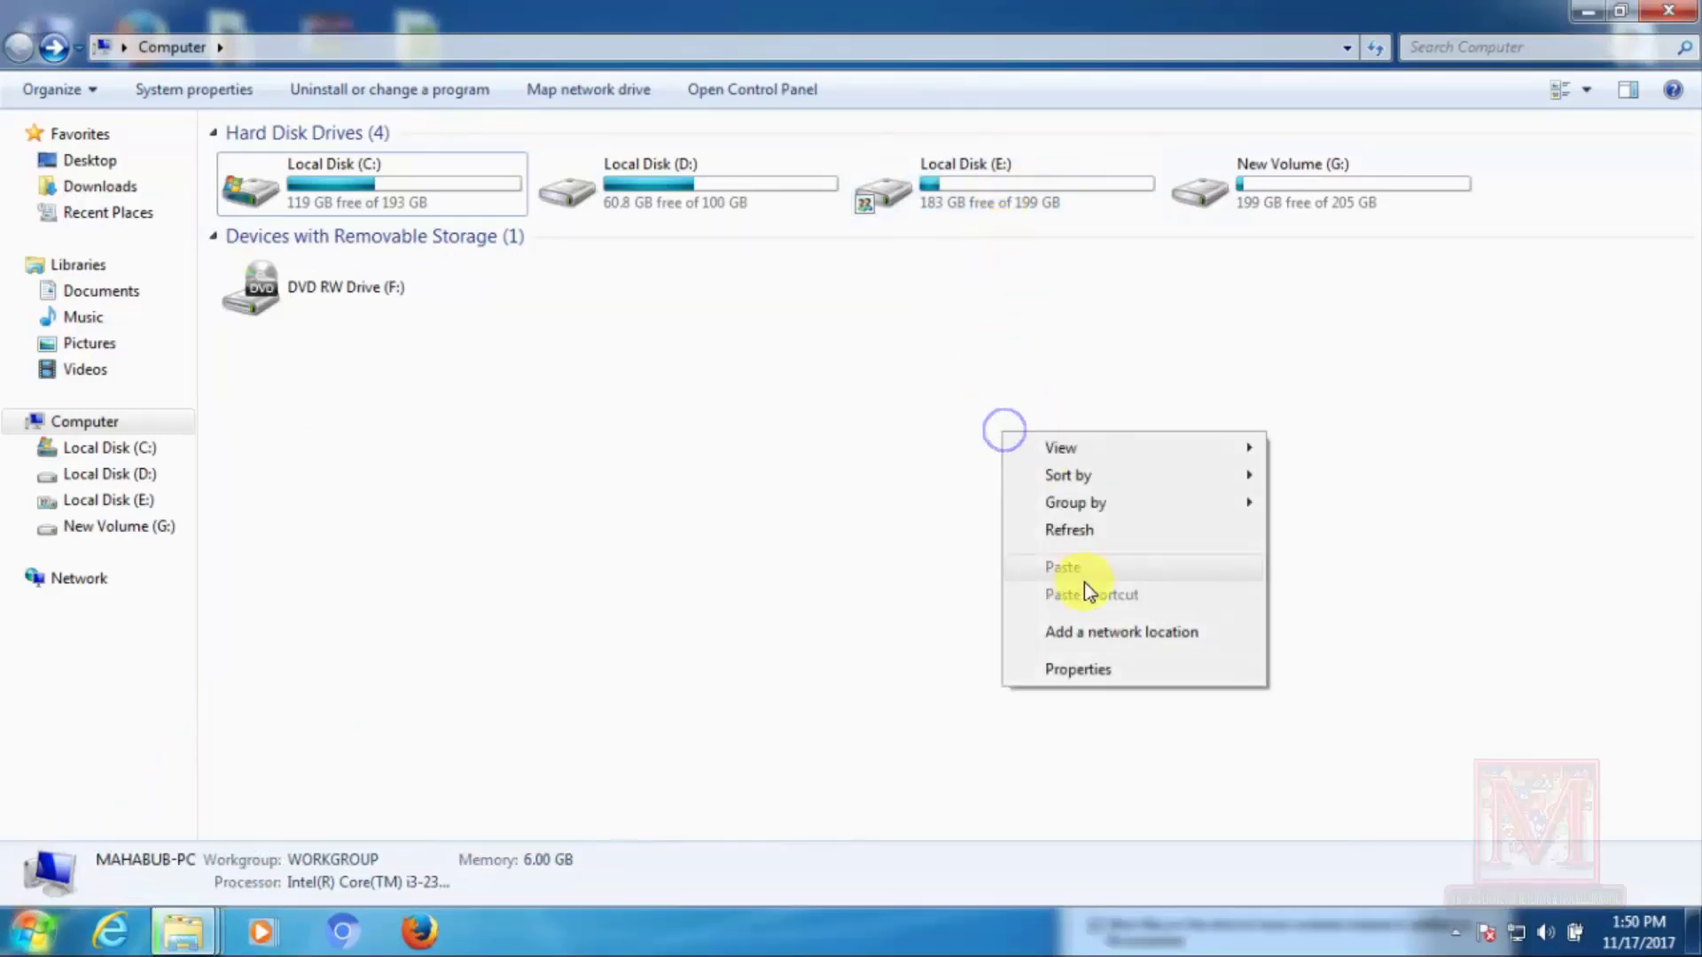
click(1072, 532)
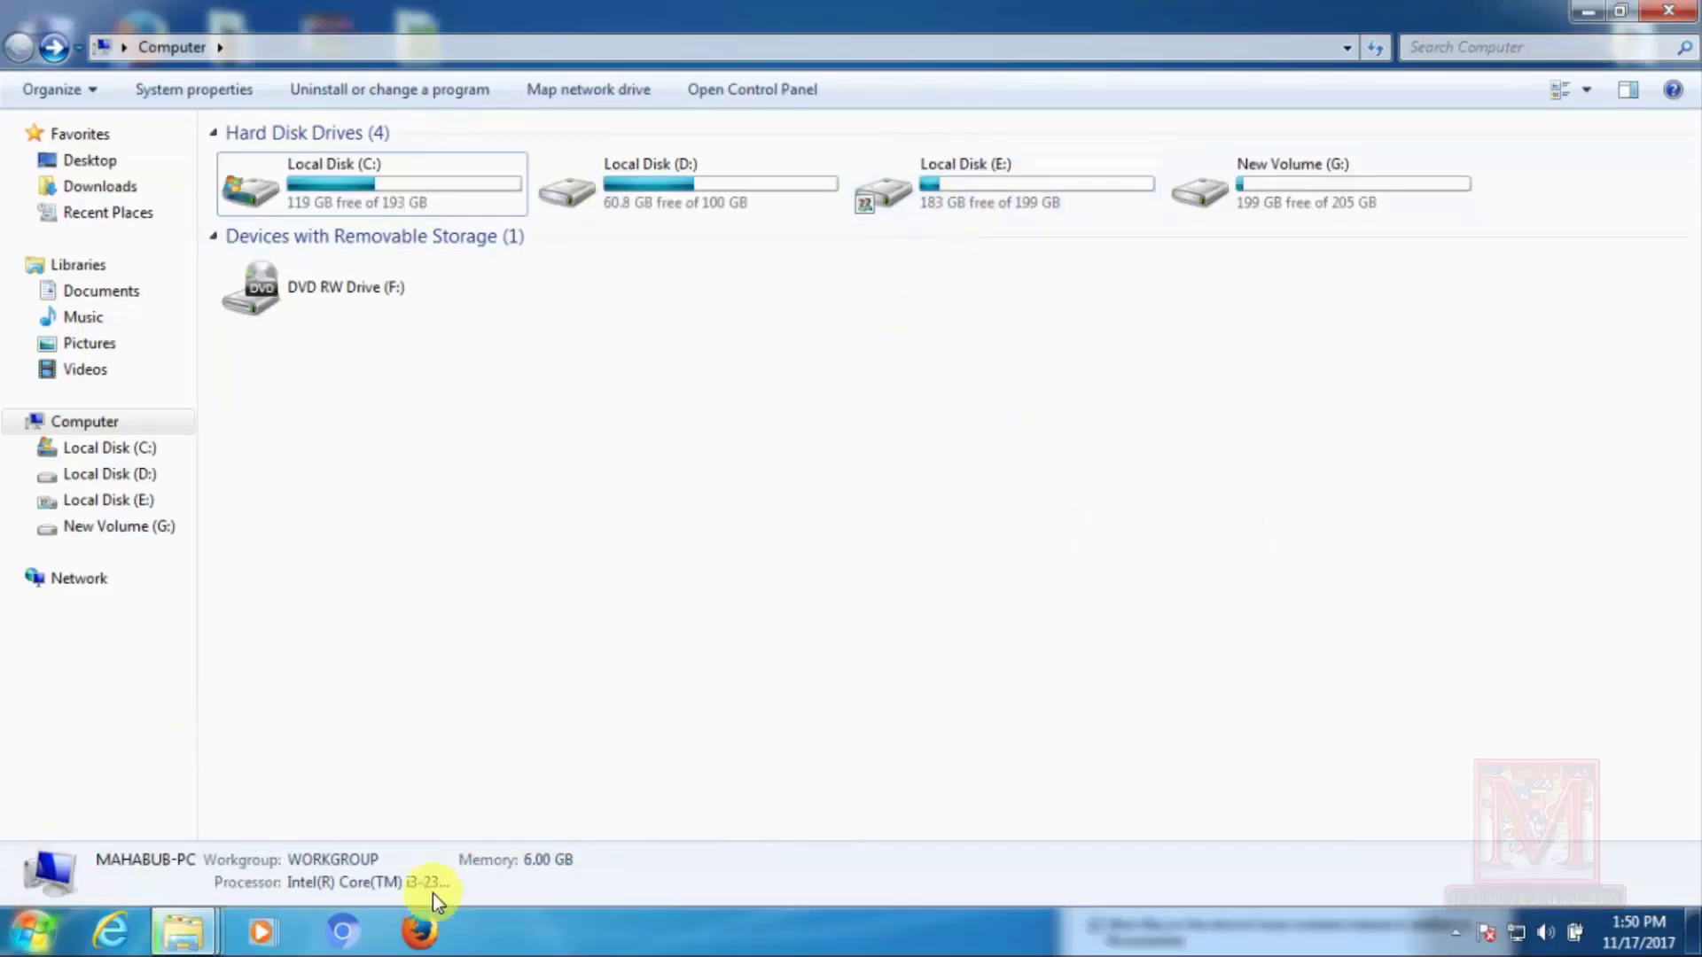
mouse_move(193, 930)
click(718, 767)
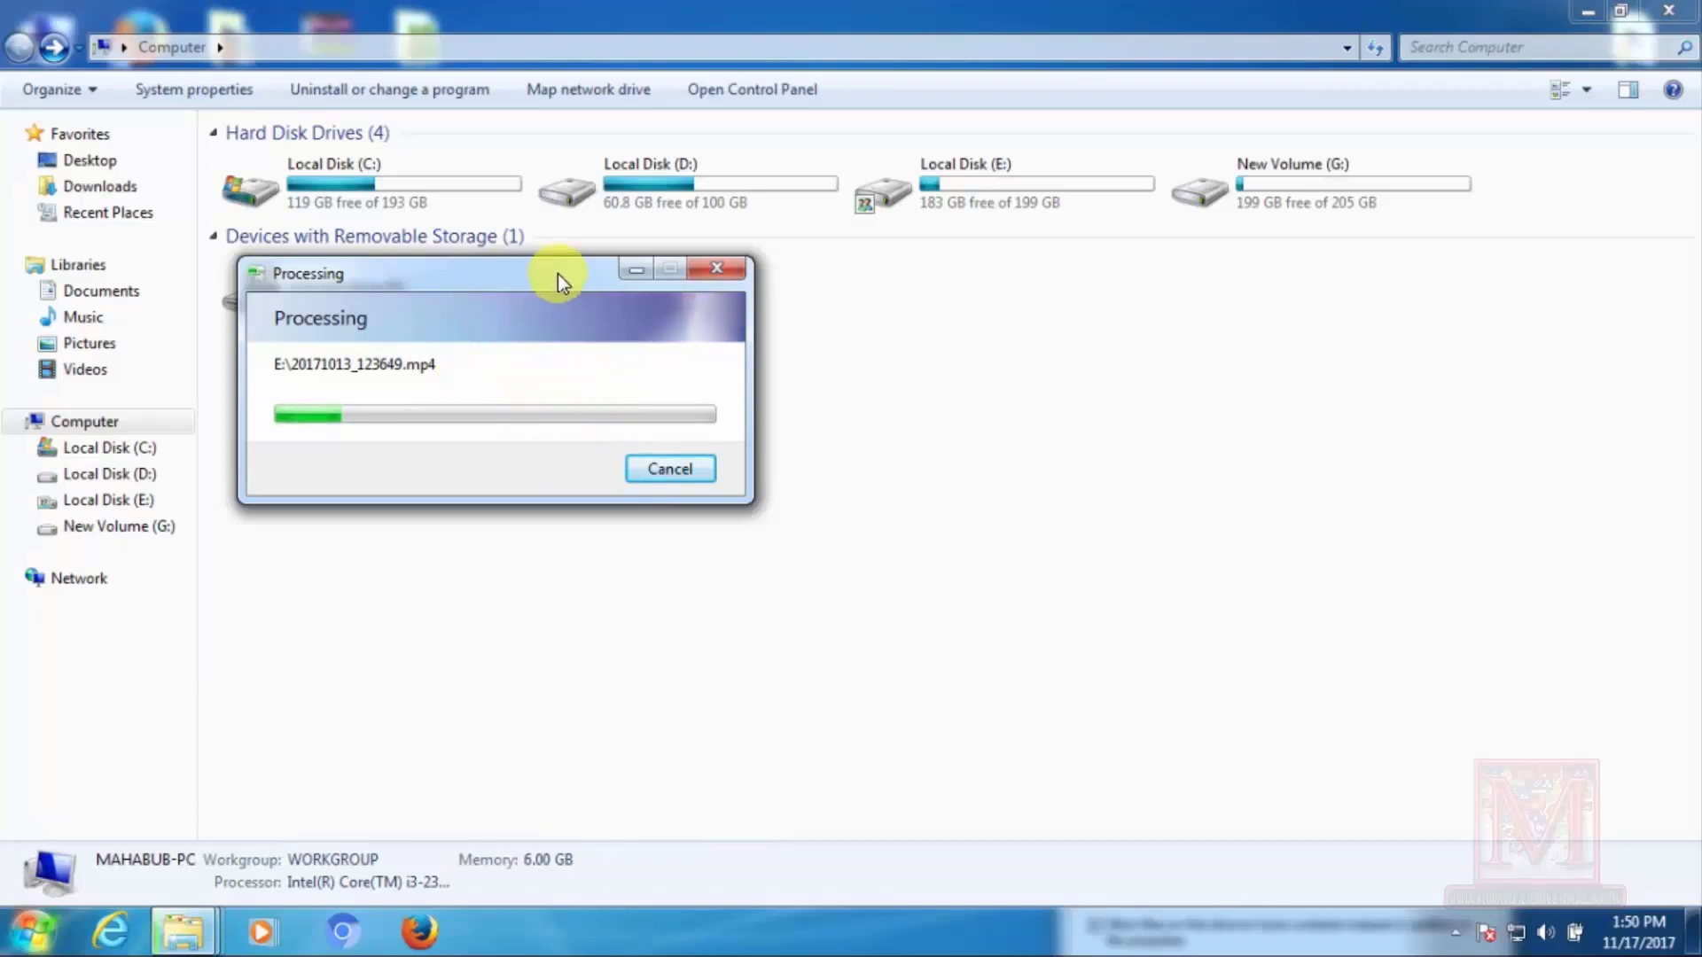
- Move drive E's compression progress window clear of the hard disk and DVD drive entries
drag(556, 274, 630, 410)
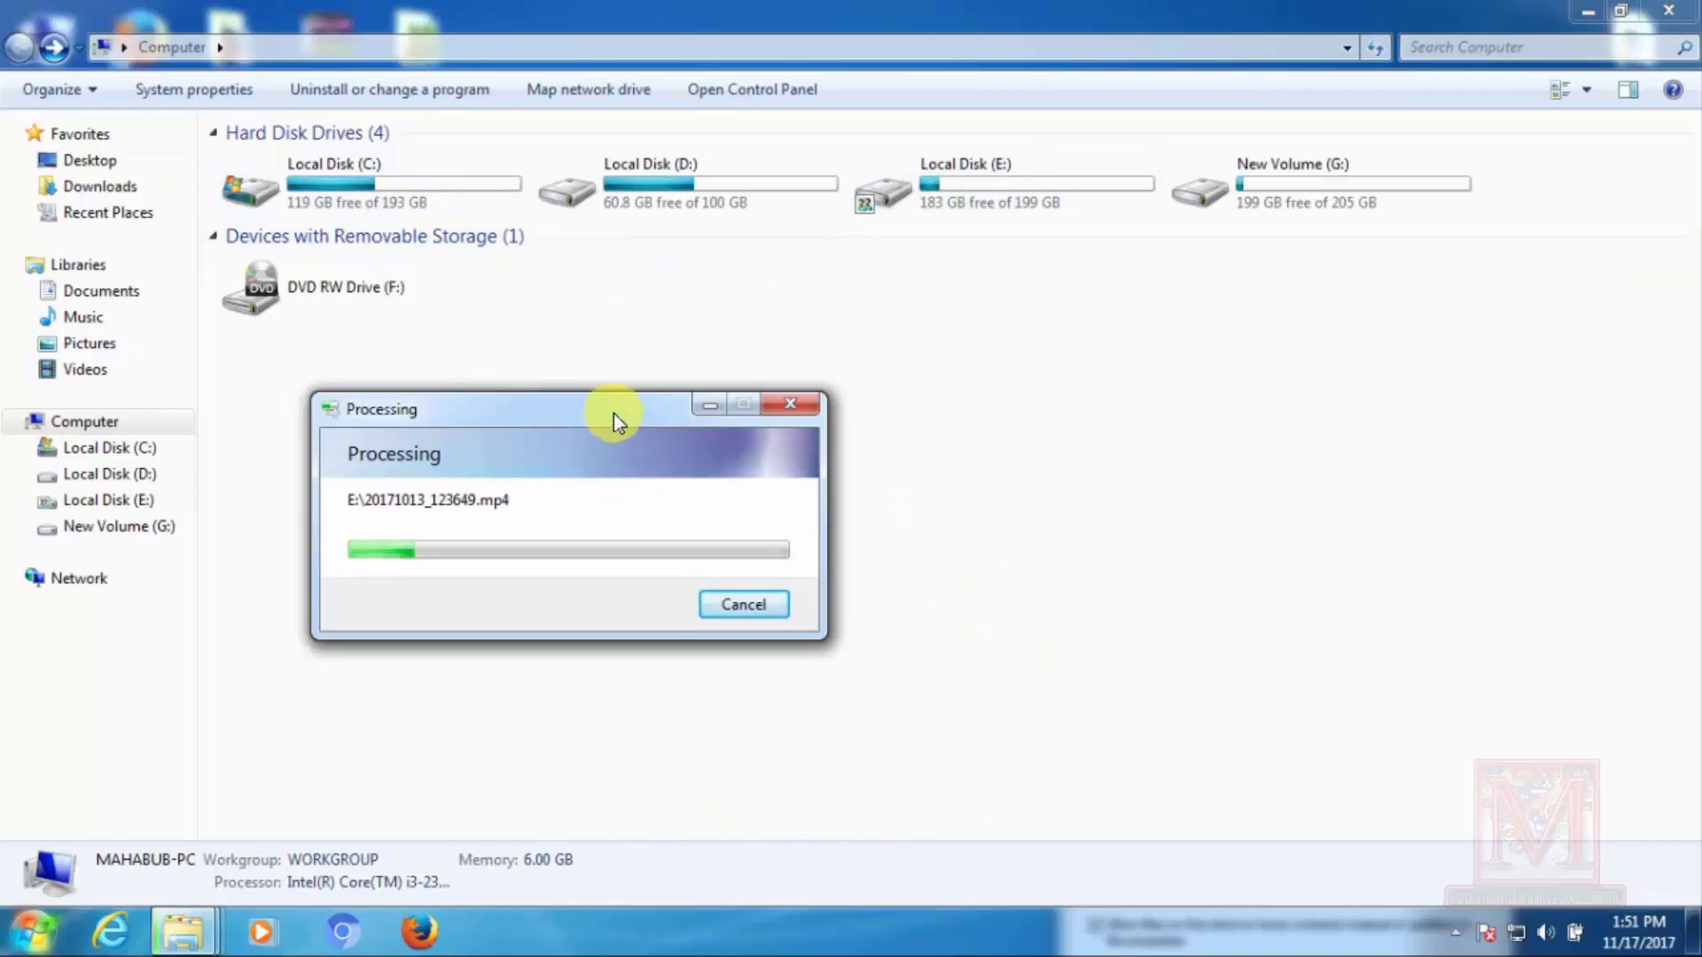
drag(613, 413, 708, 330)
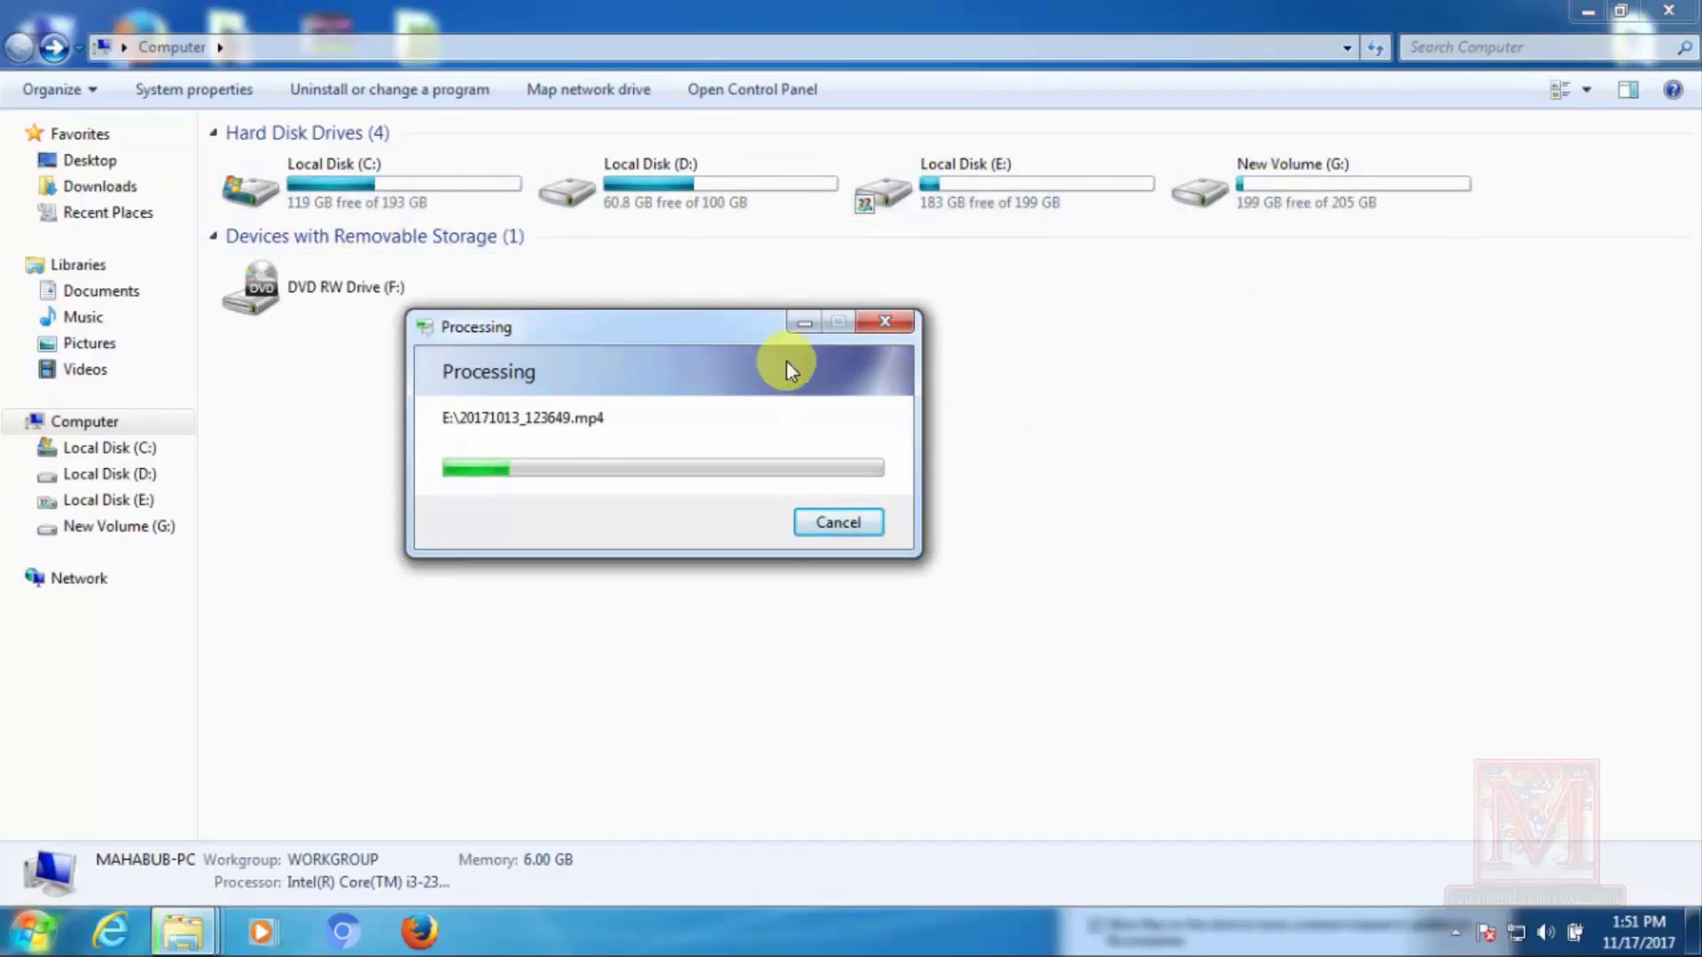
click(1456, 935)
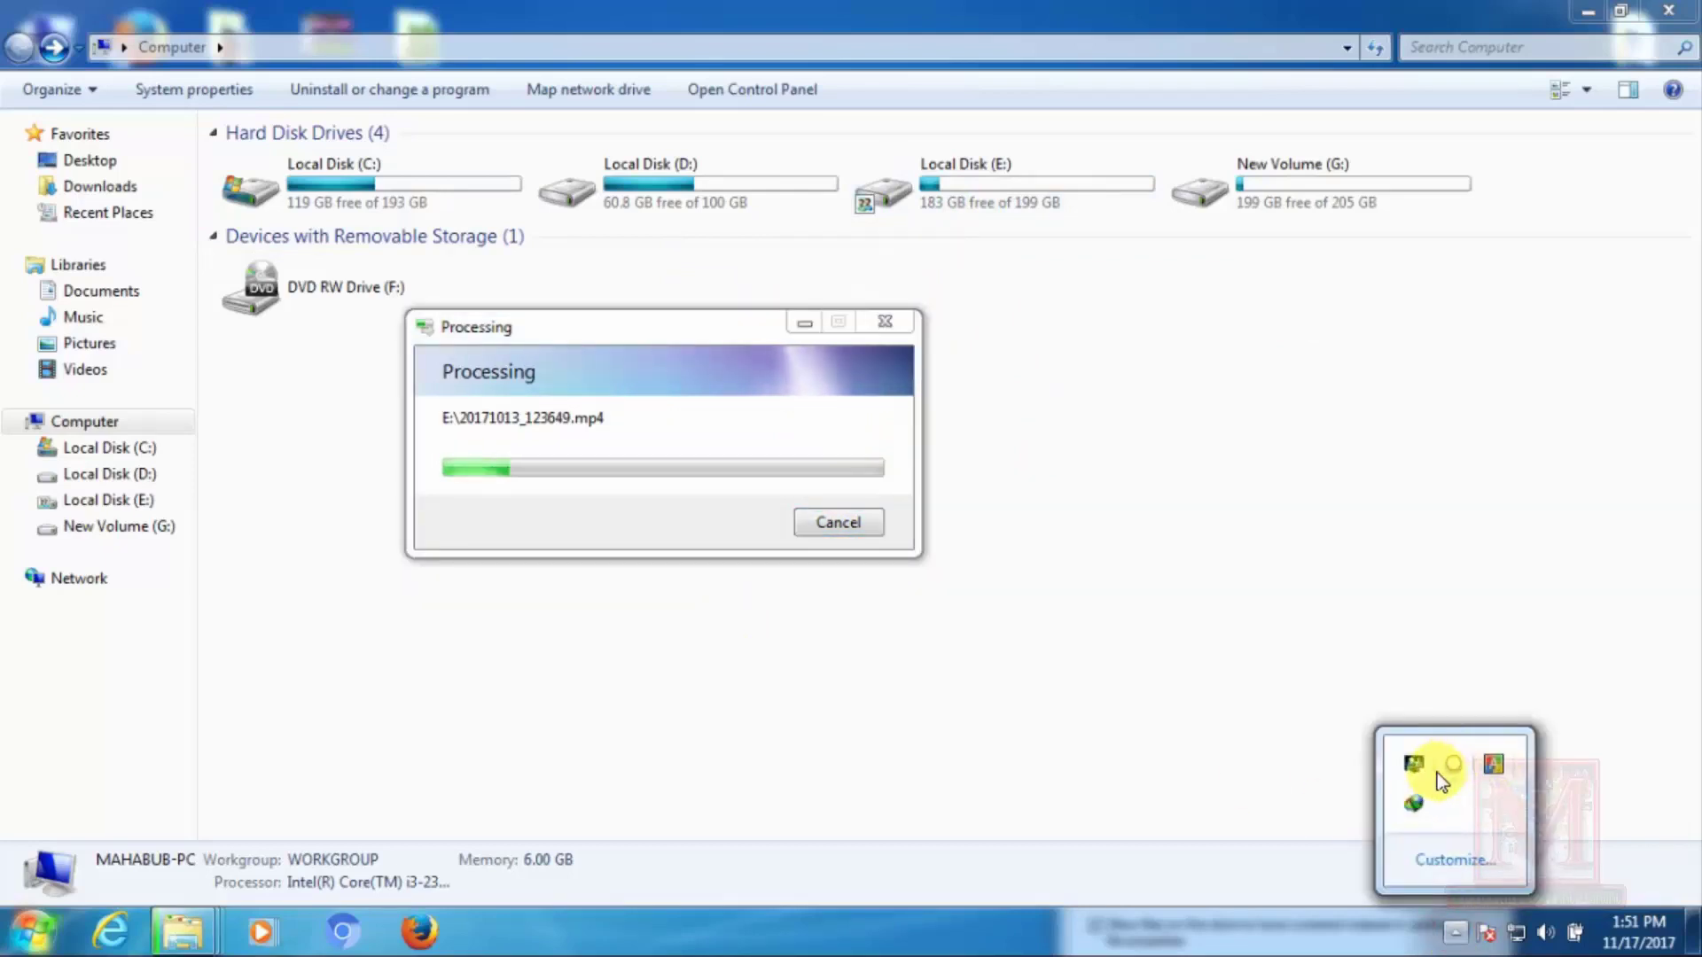
click(1269, 528)
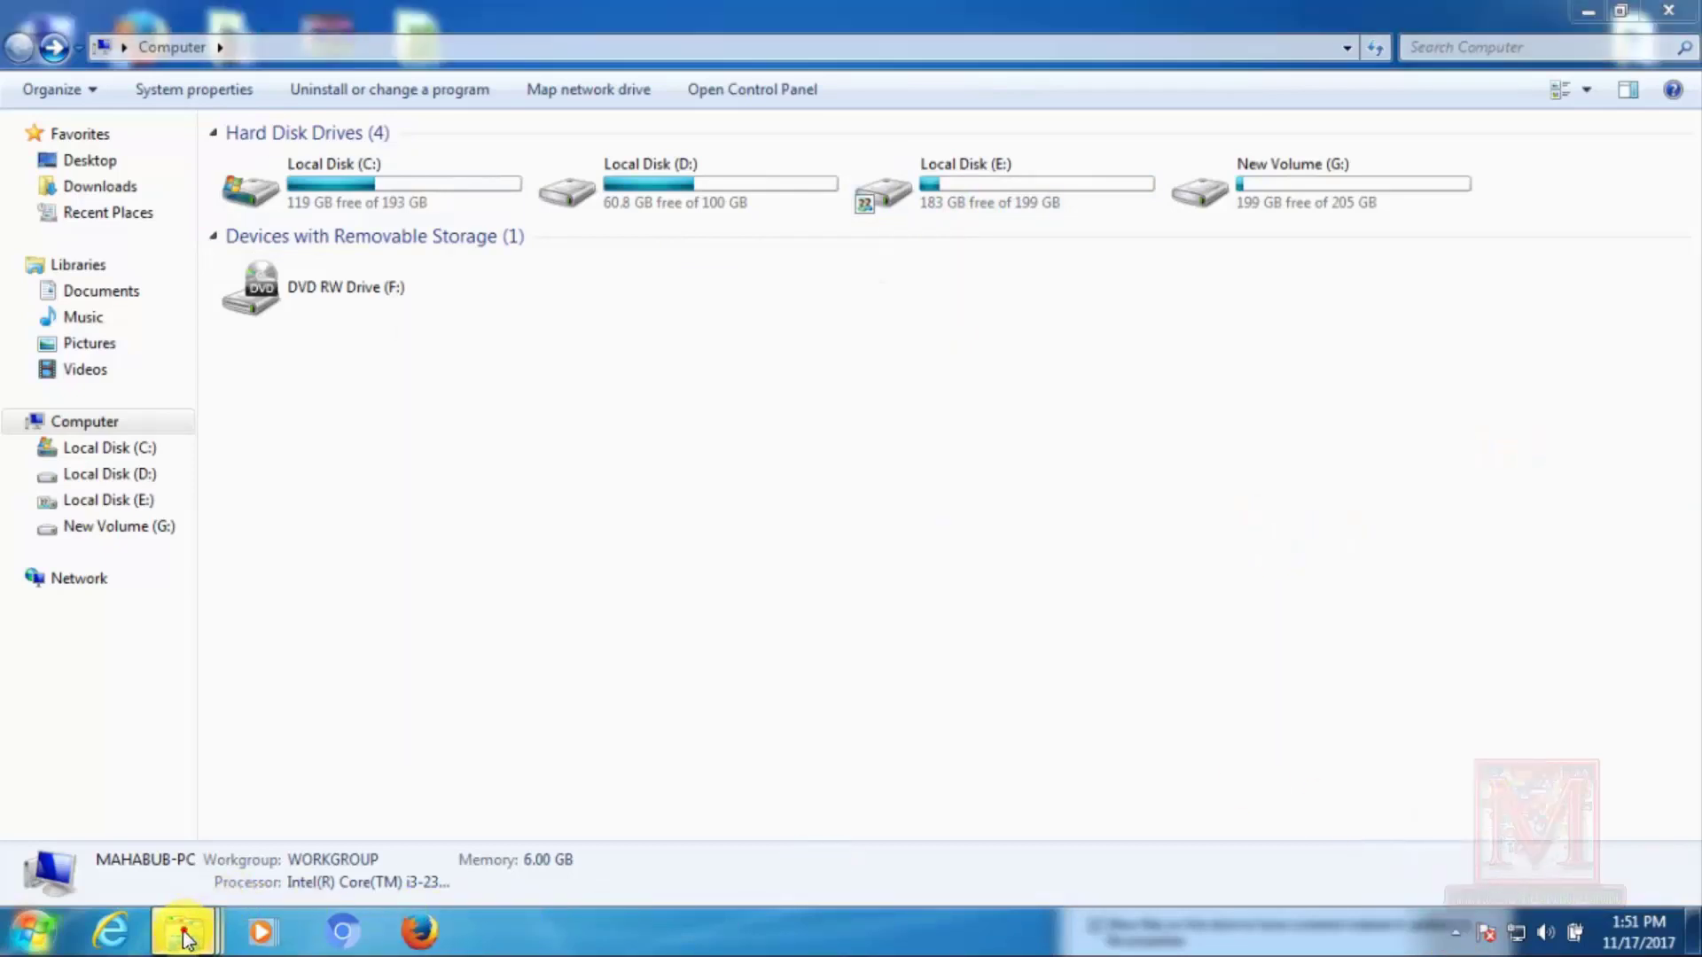
- Bring the access-denied prompt for drive E's compression forward and continue with administrator permission
mouse_move(183, 937)
click(686, 722)
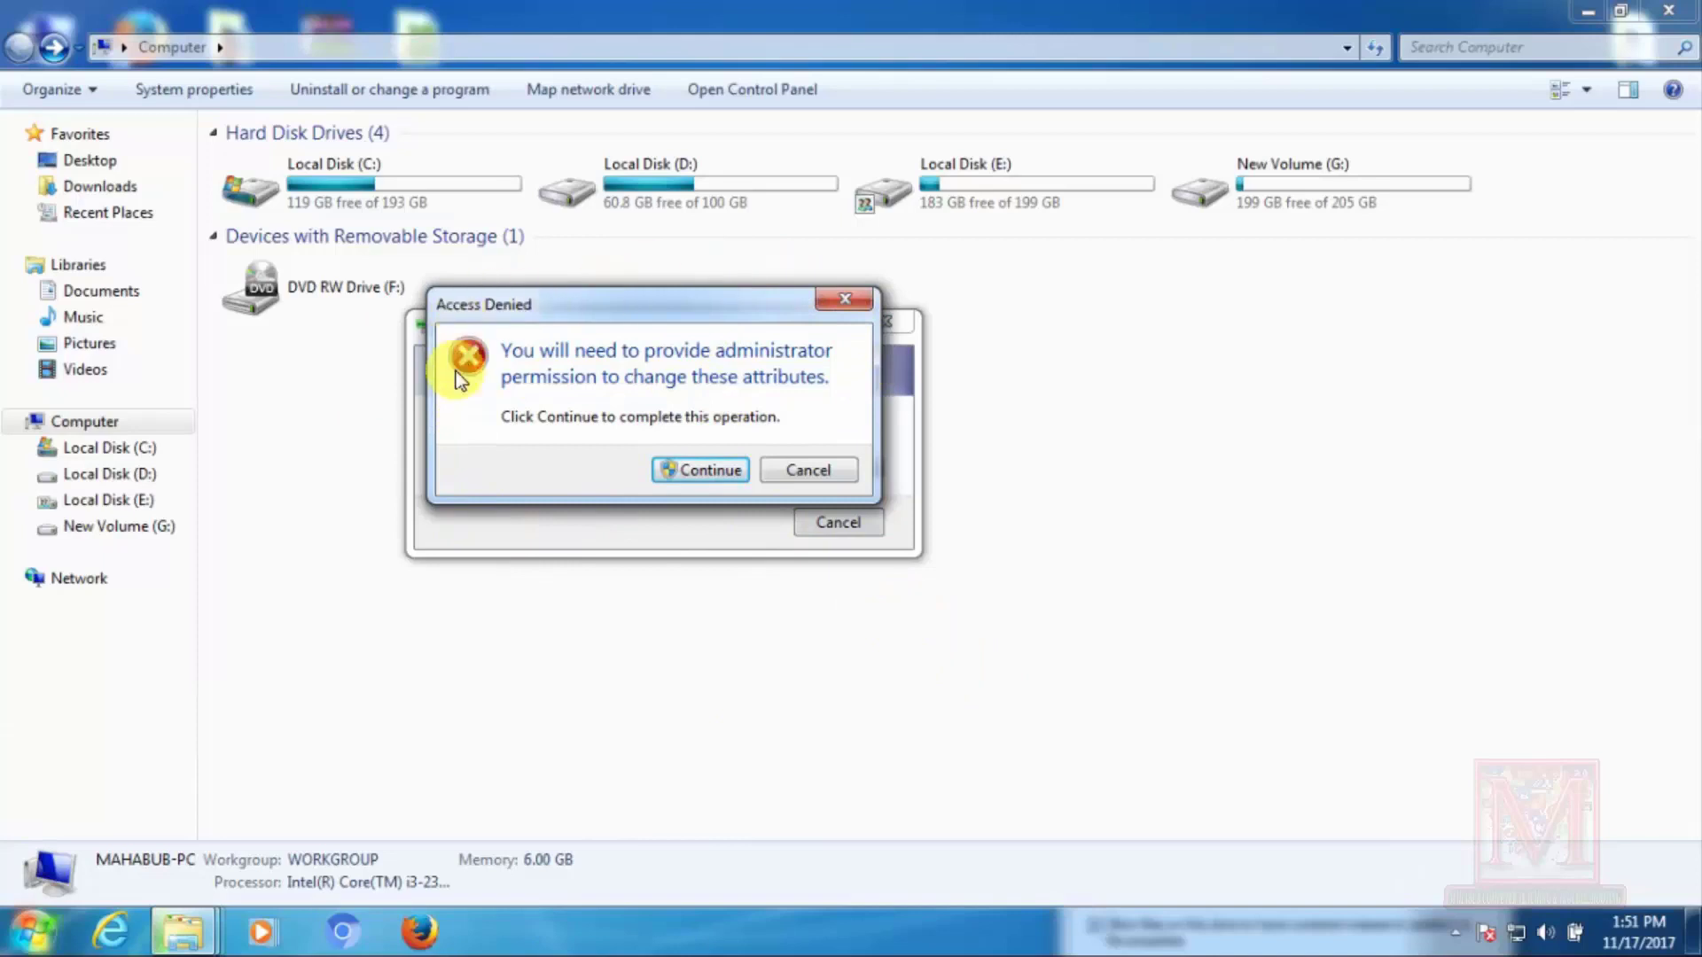
click(33, 930)
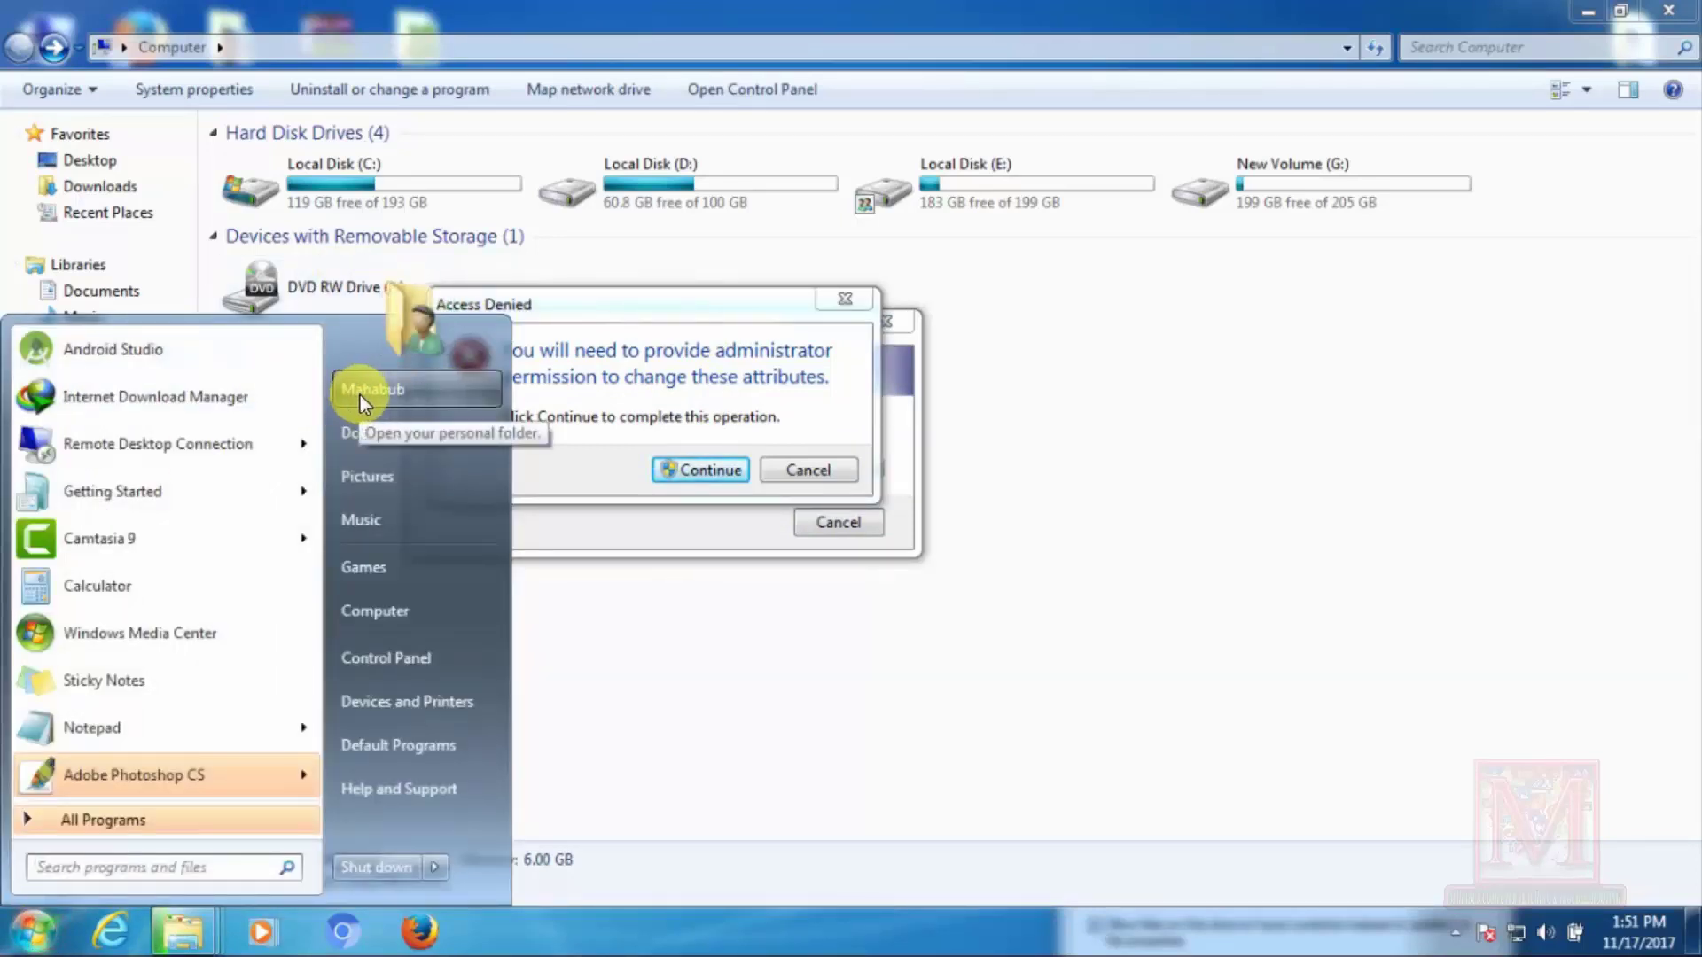
click(699, 303)
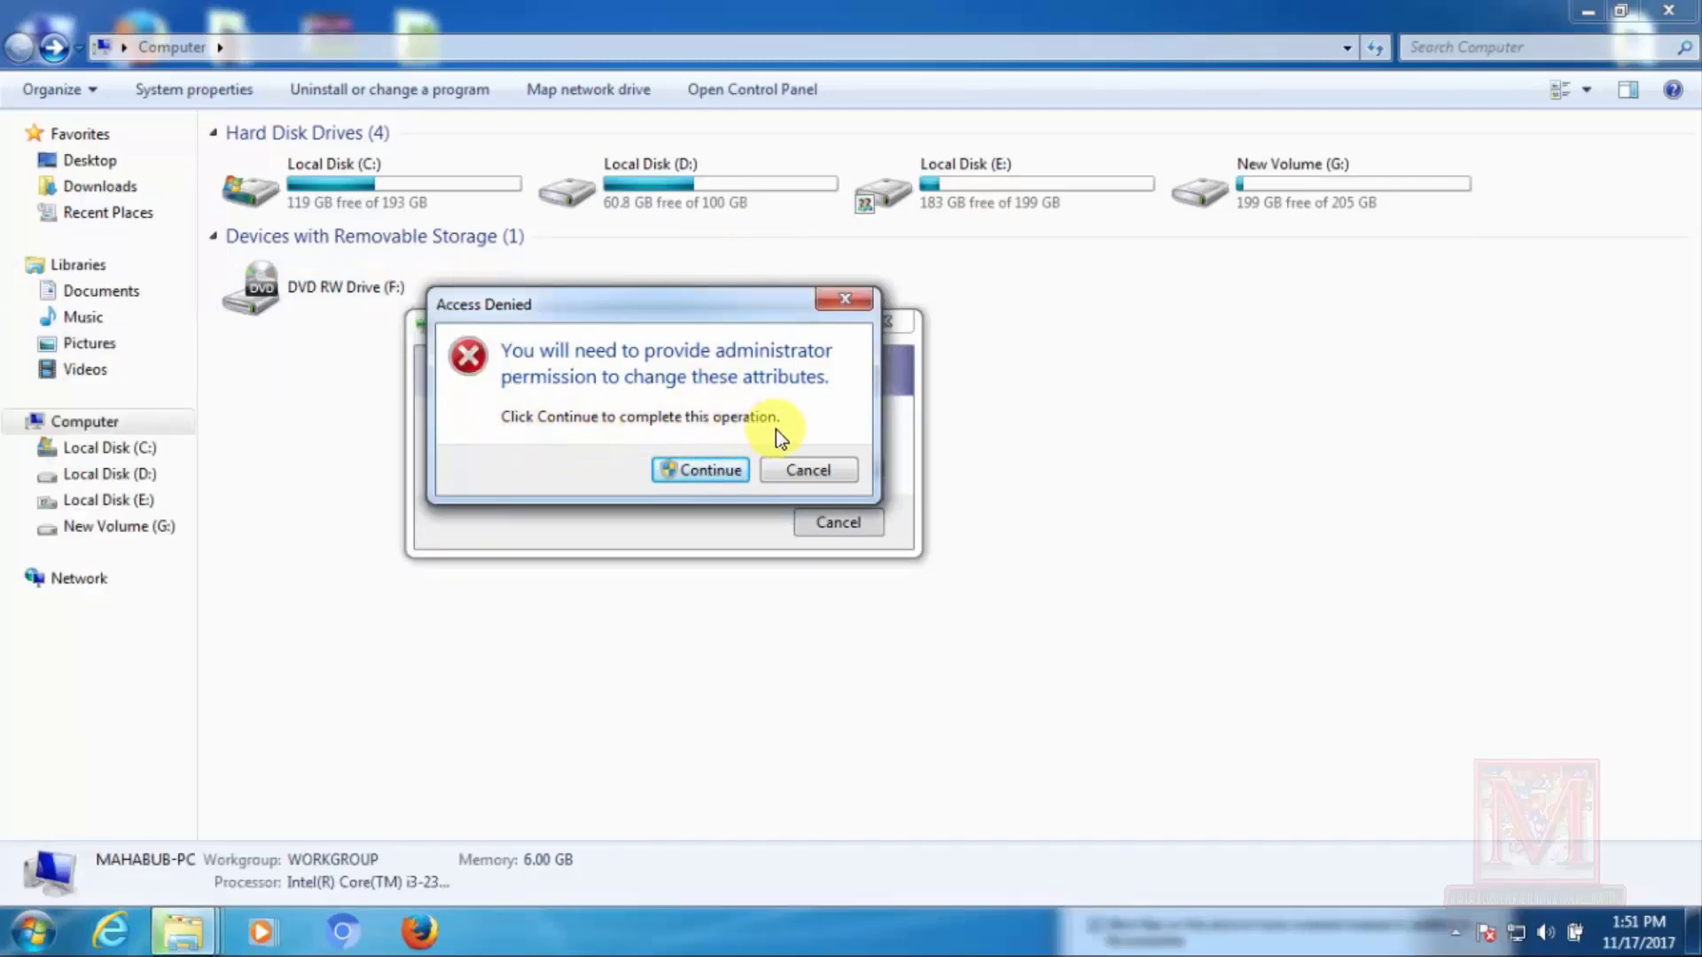
click(701, 482)
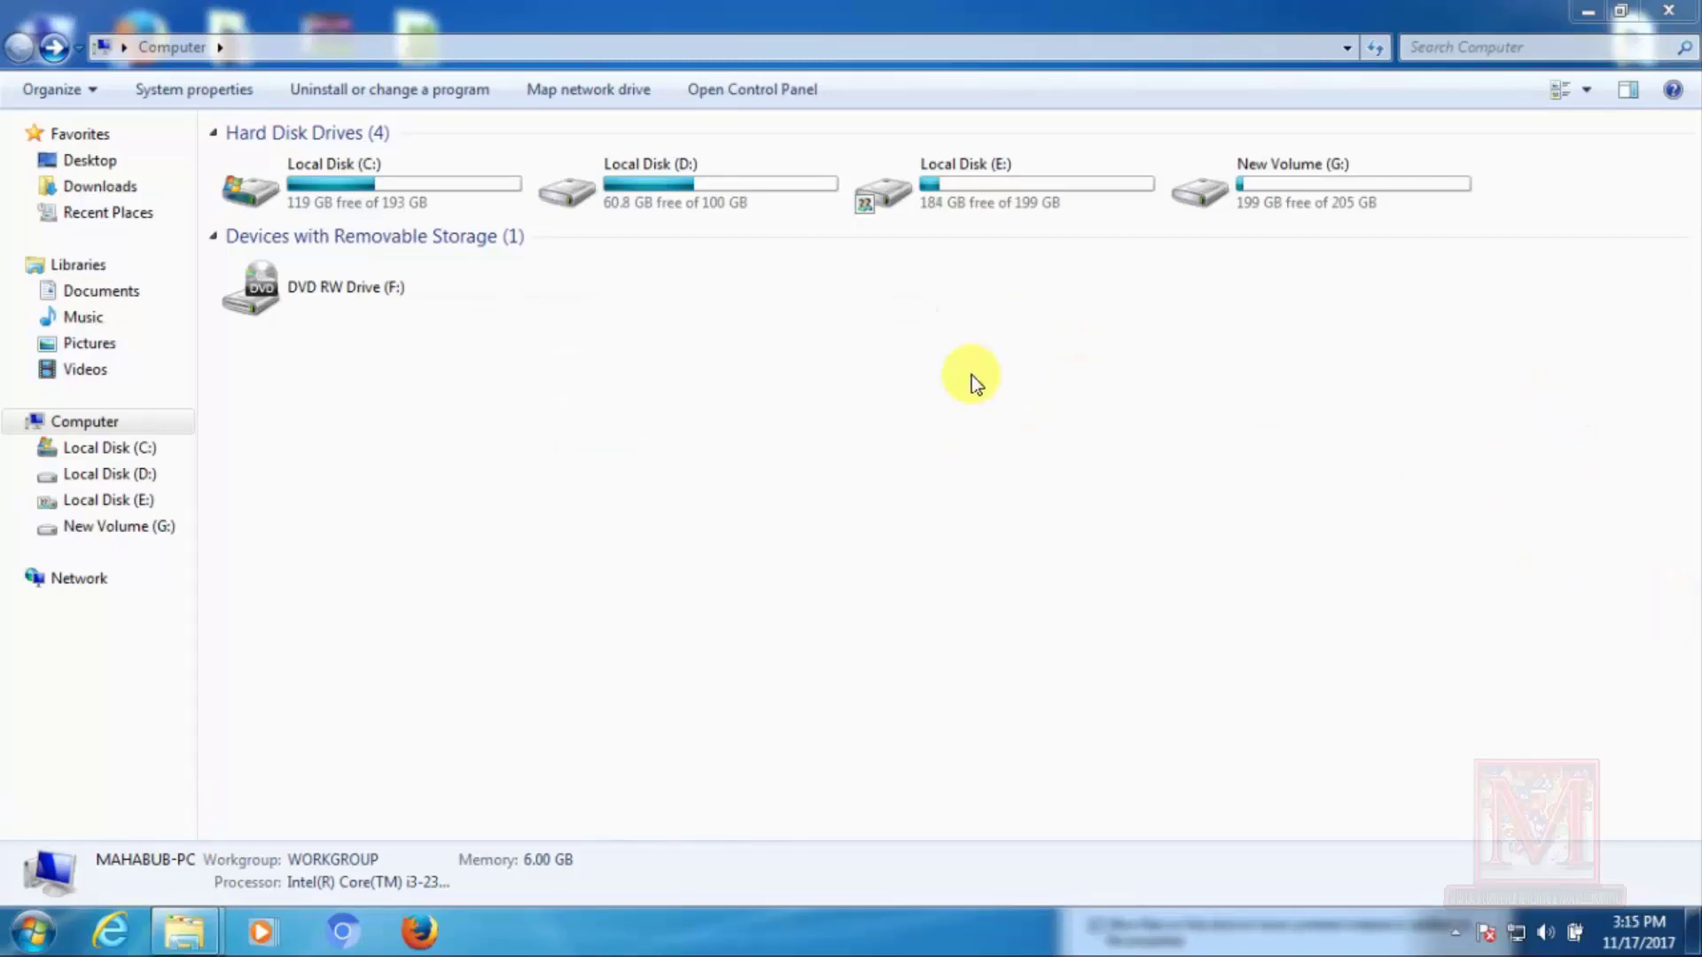
- Refresh the drive overview to recheck drive E's free space, look through the contents of drive E and return to the overview
right_click(1046, 292)
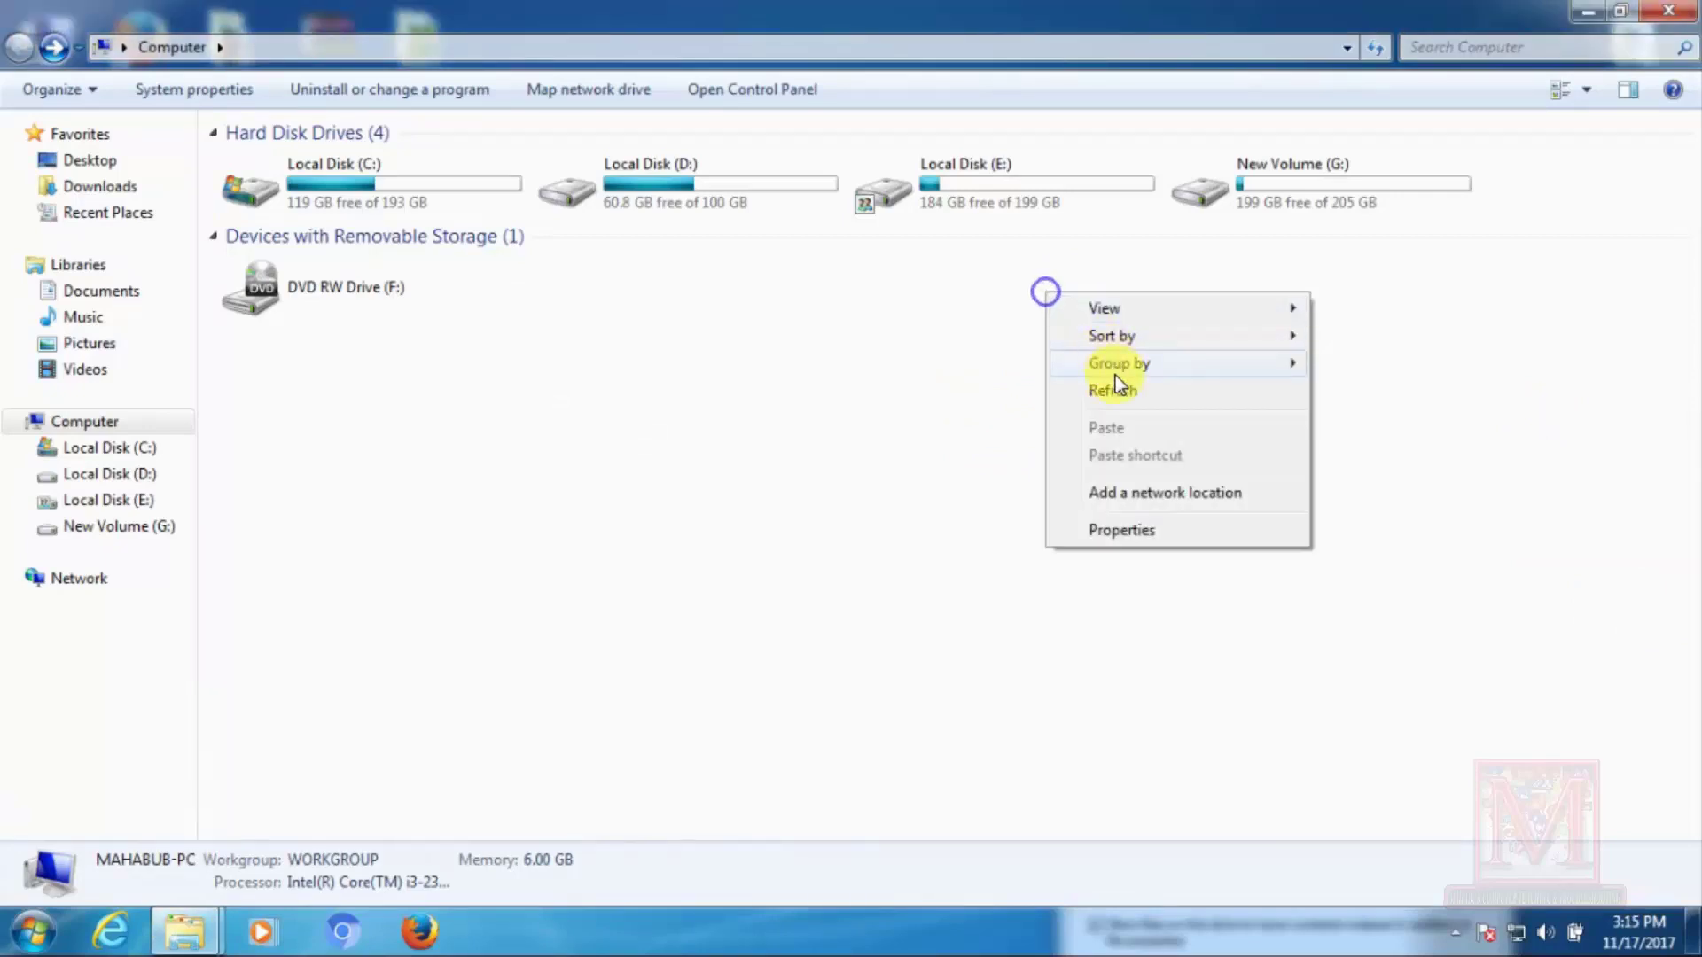
click(1114, 381)
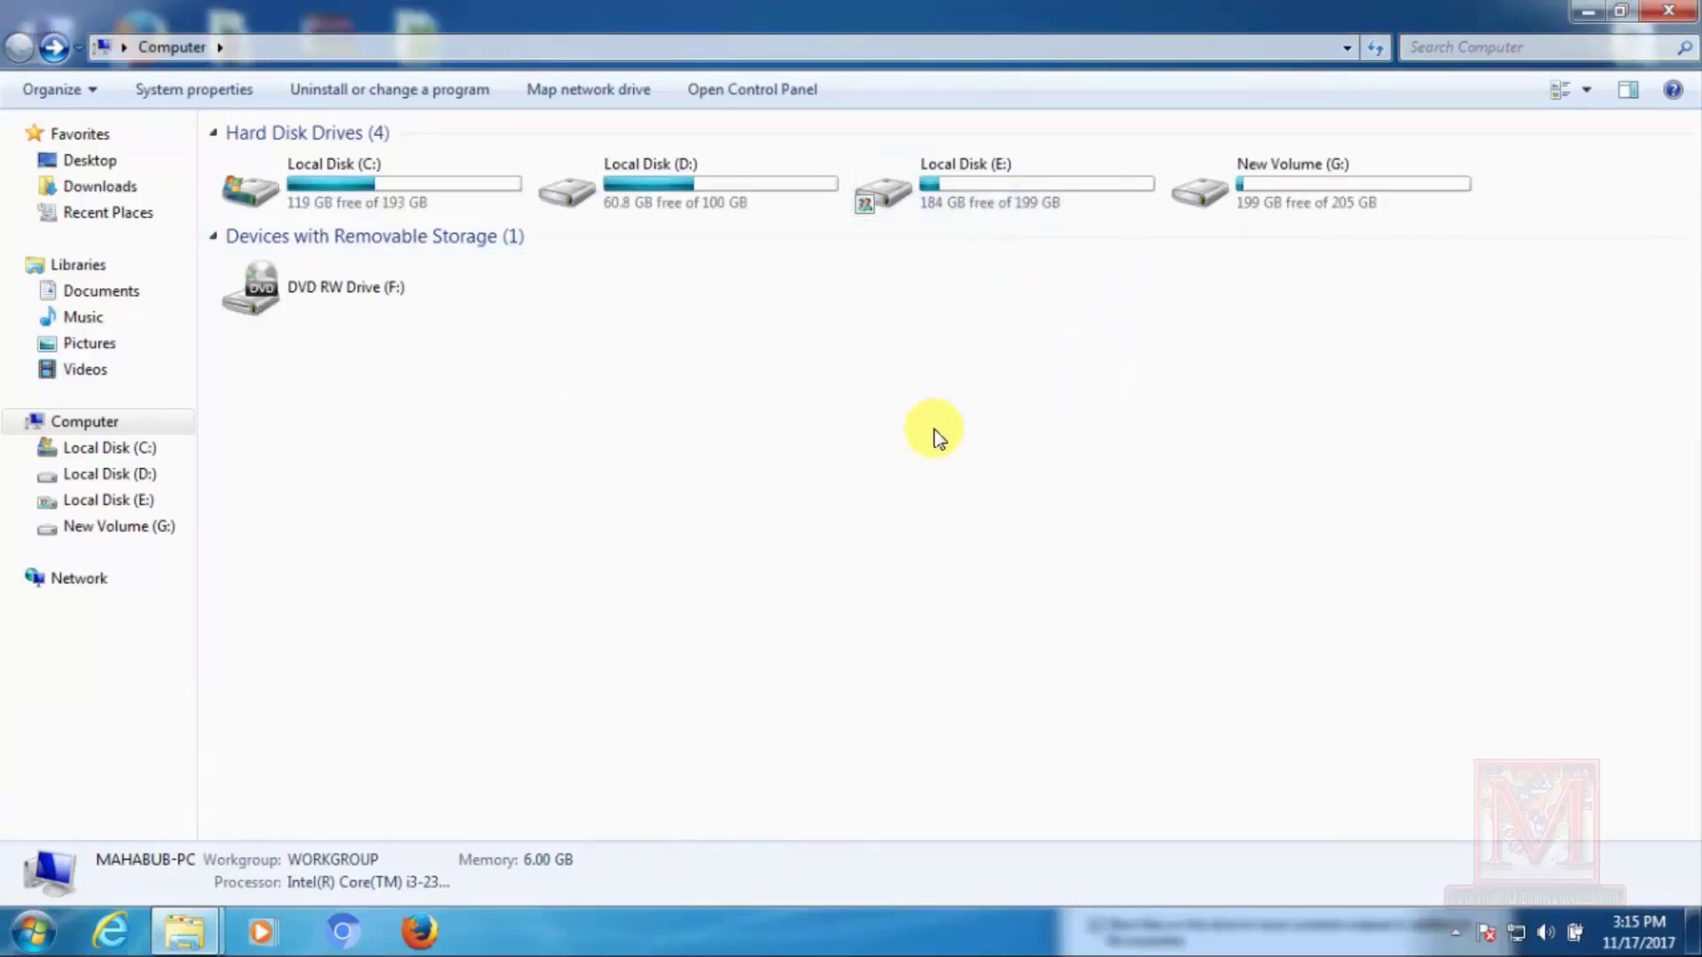
double_click(943, 179)
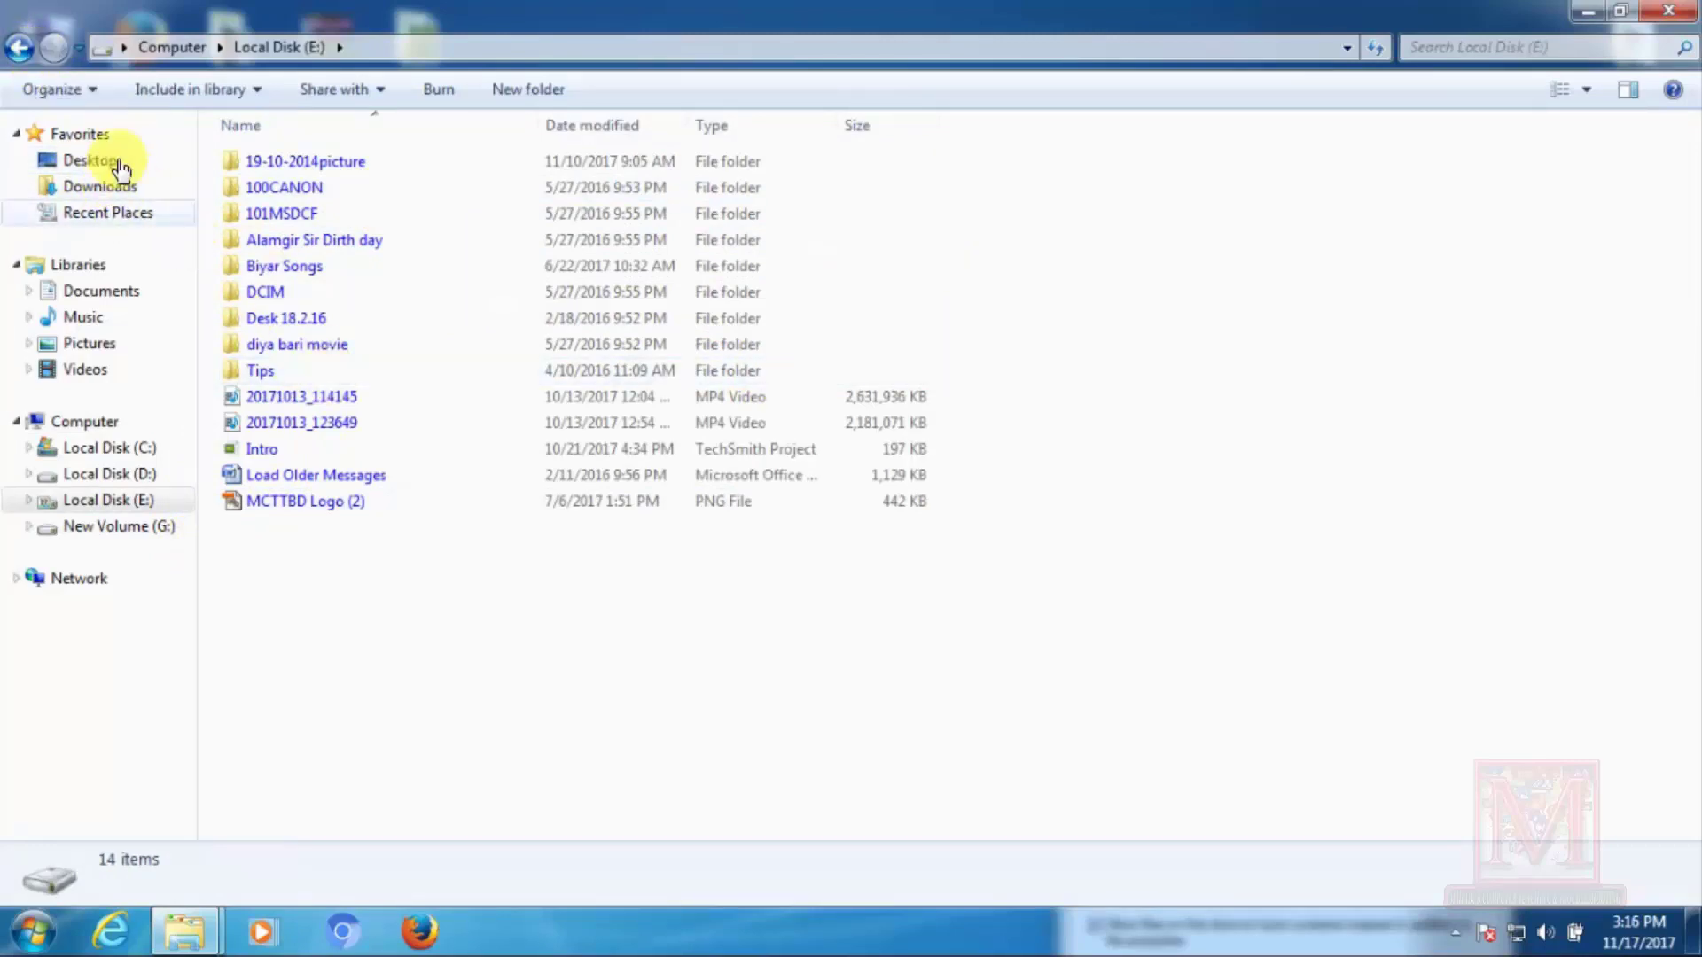
click(18, 46)
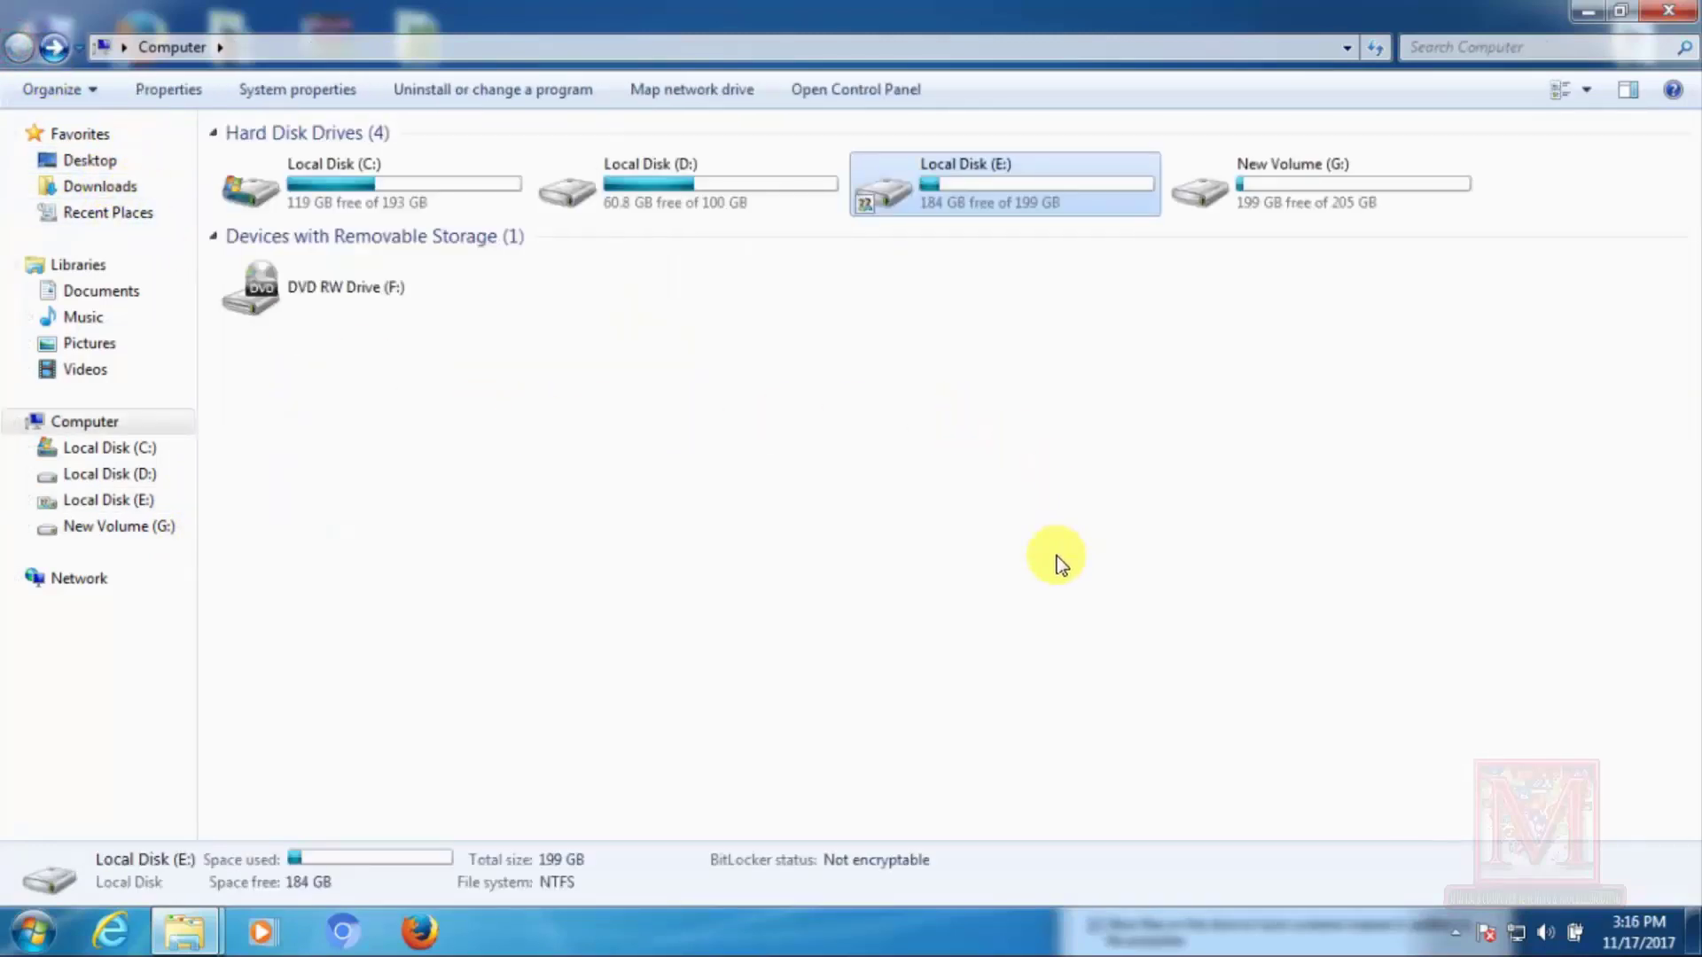
- Turn off disk-space compression in drive E's properties and apply the change to the drive, its subfolders and files
right_click(920, 208)
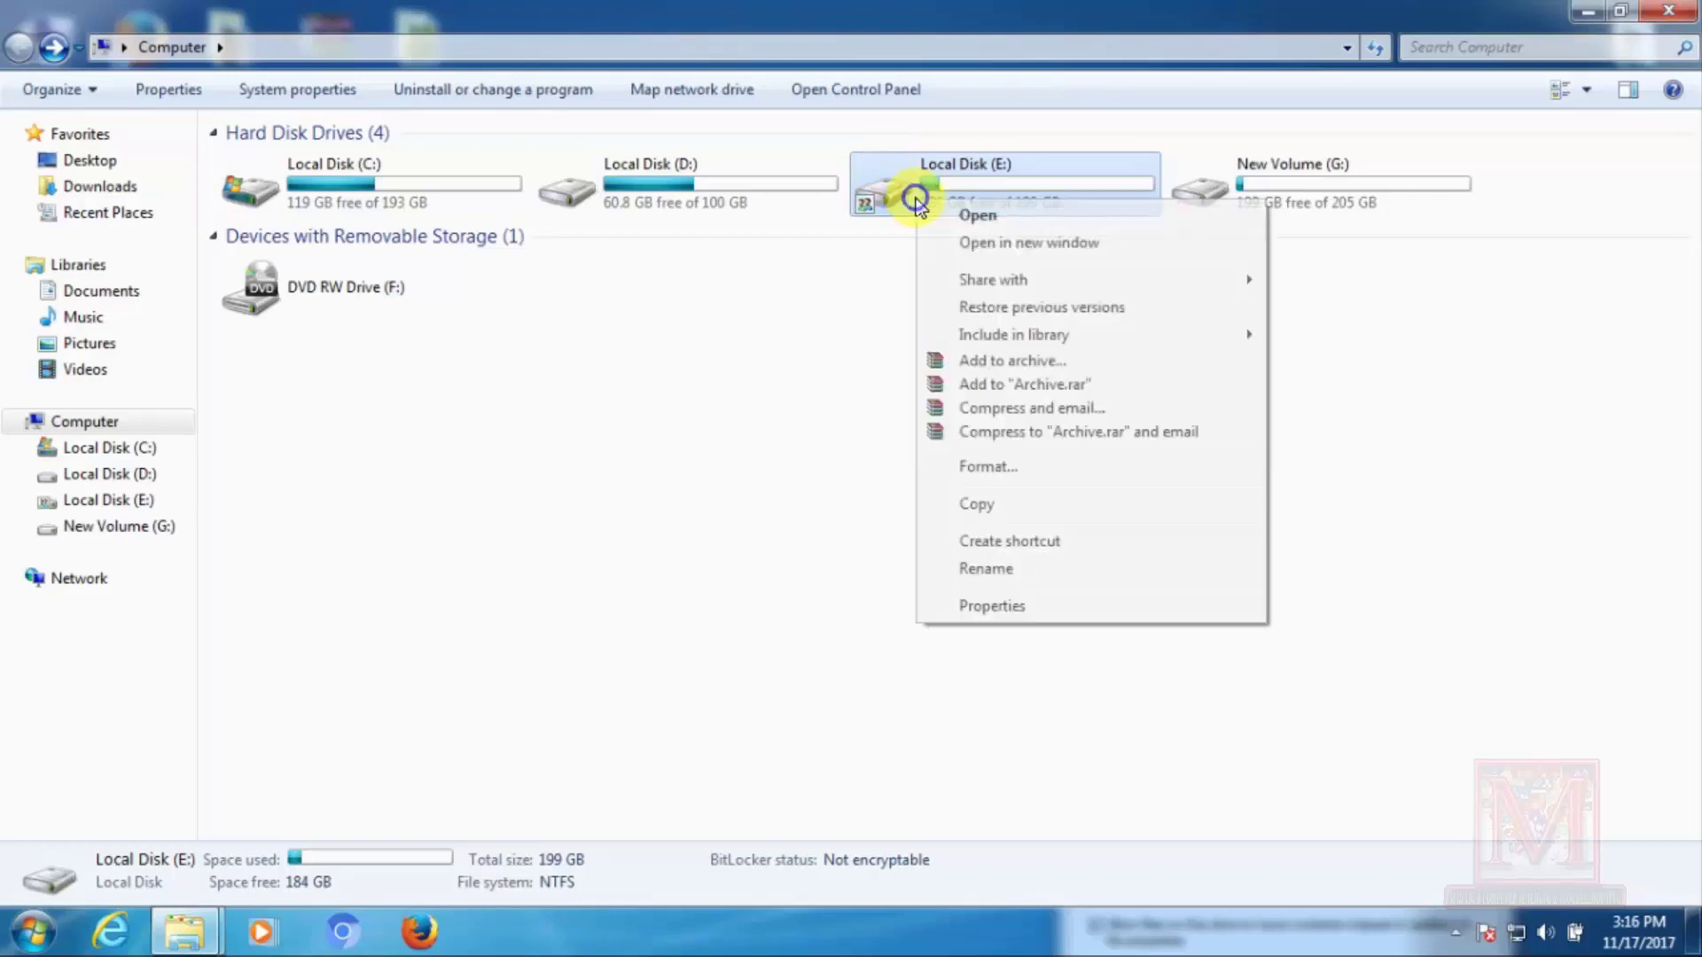
click(1009, 604)
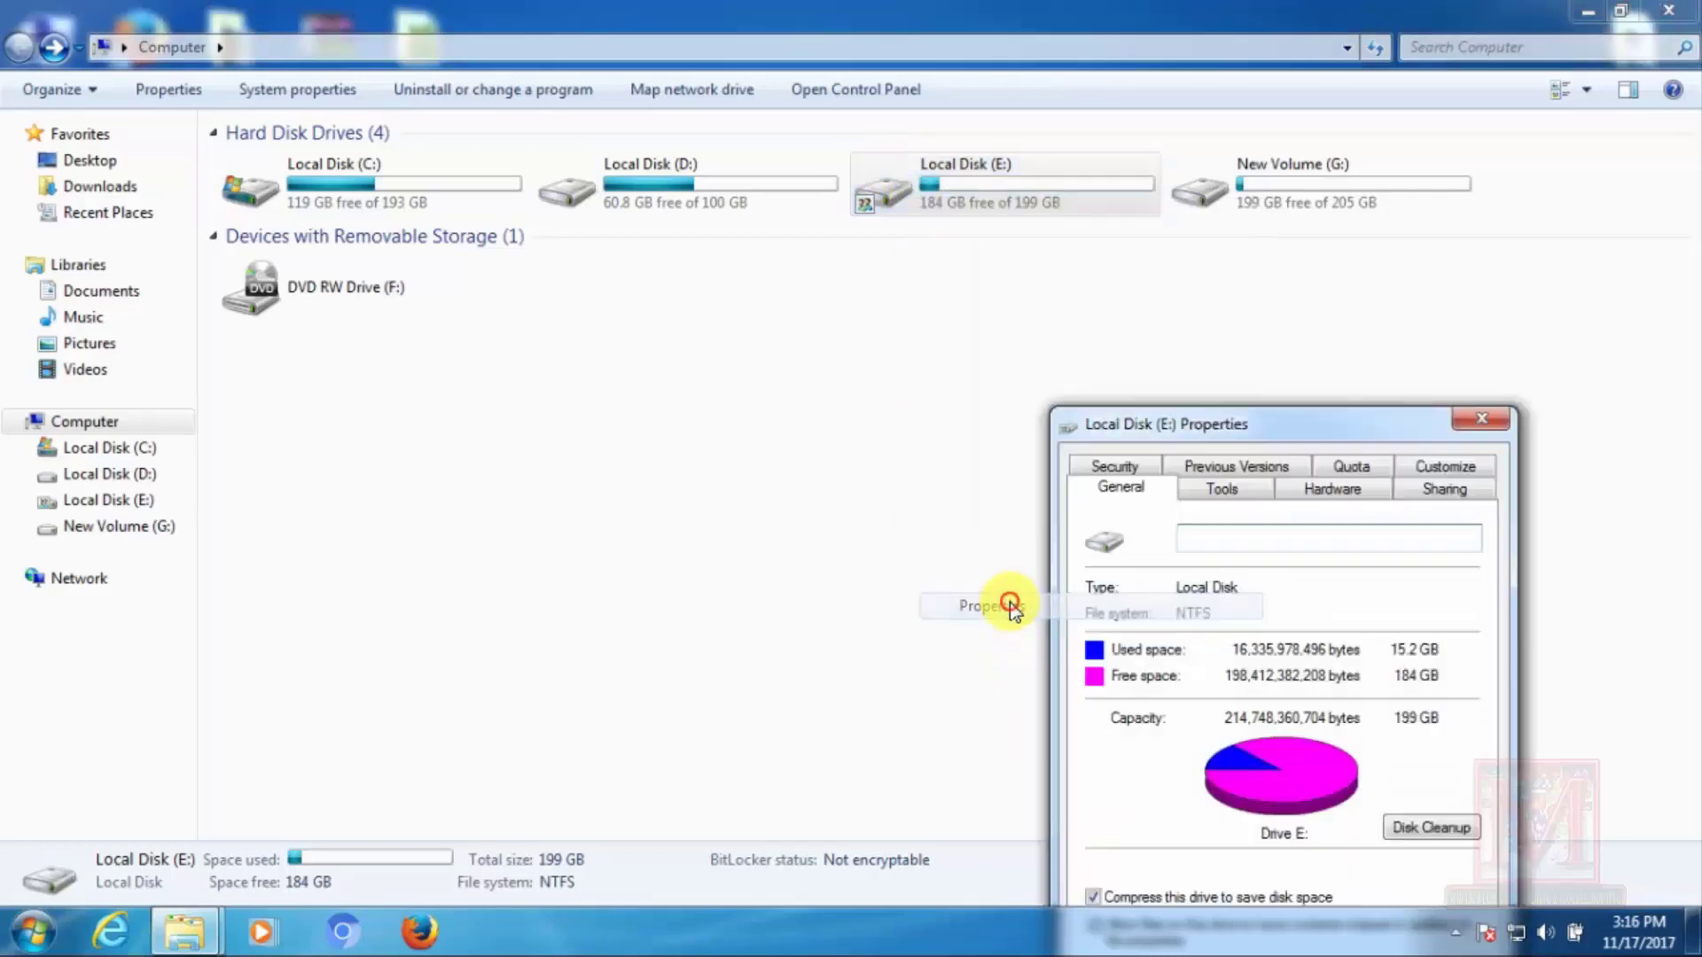
drag(1297, 425, 1060, 162)
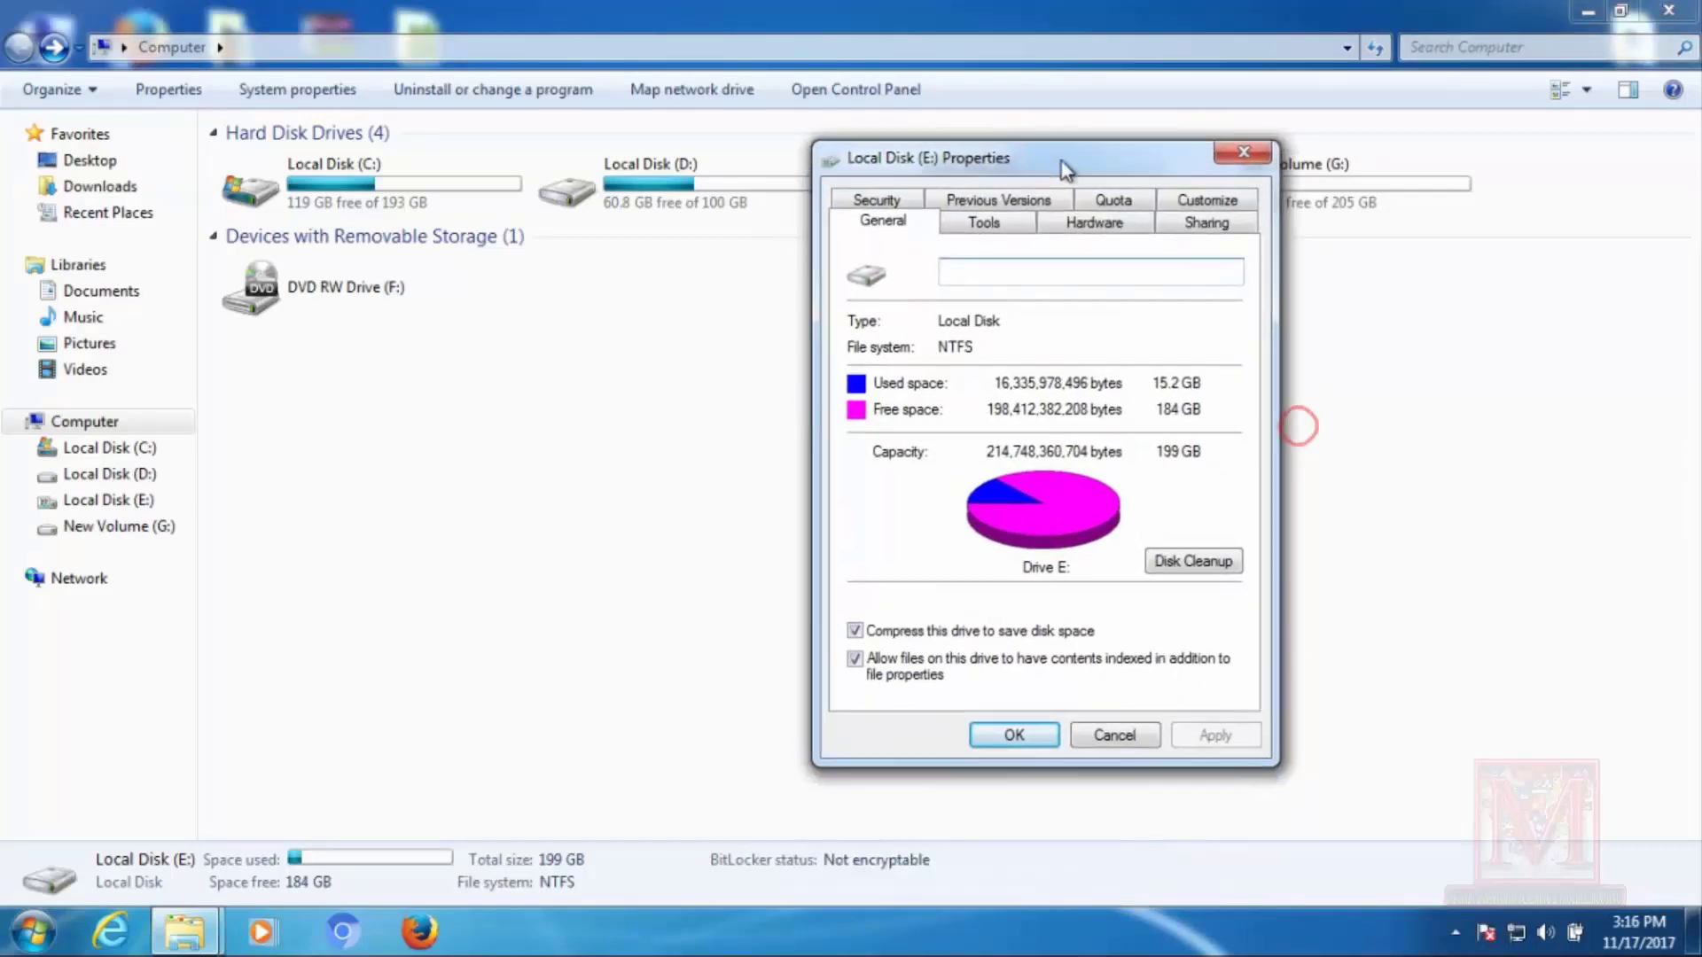
click(855, 631)
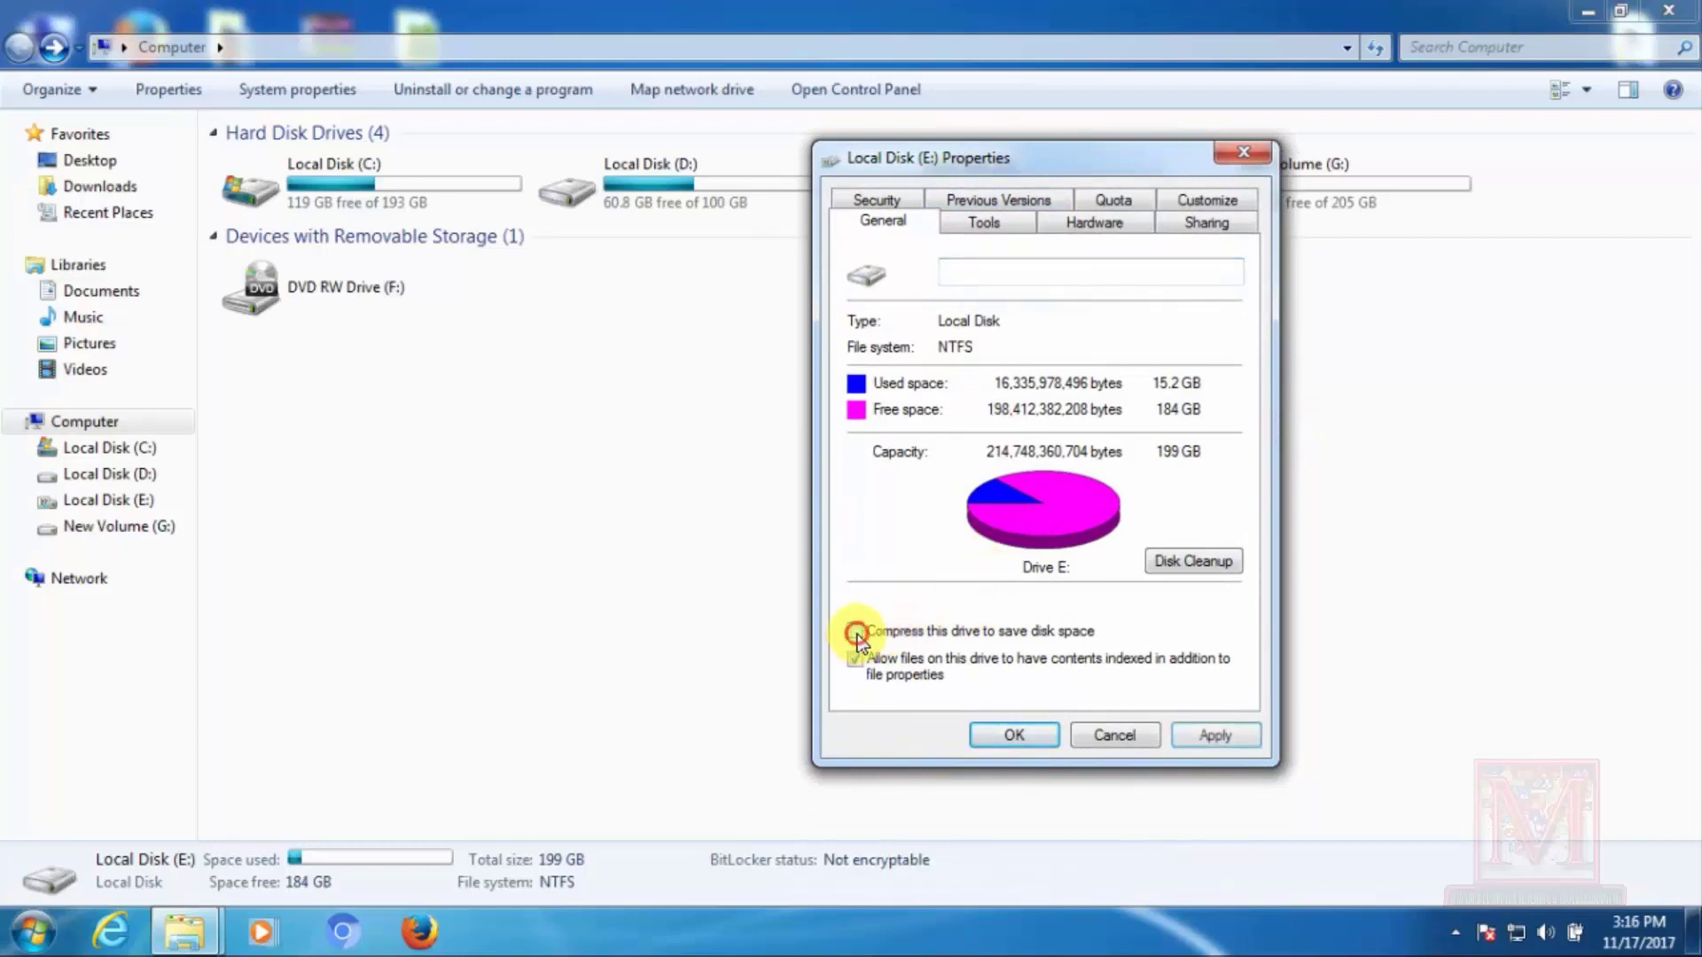
click(1228, 736)
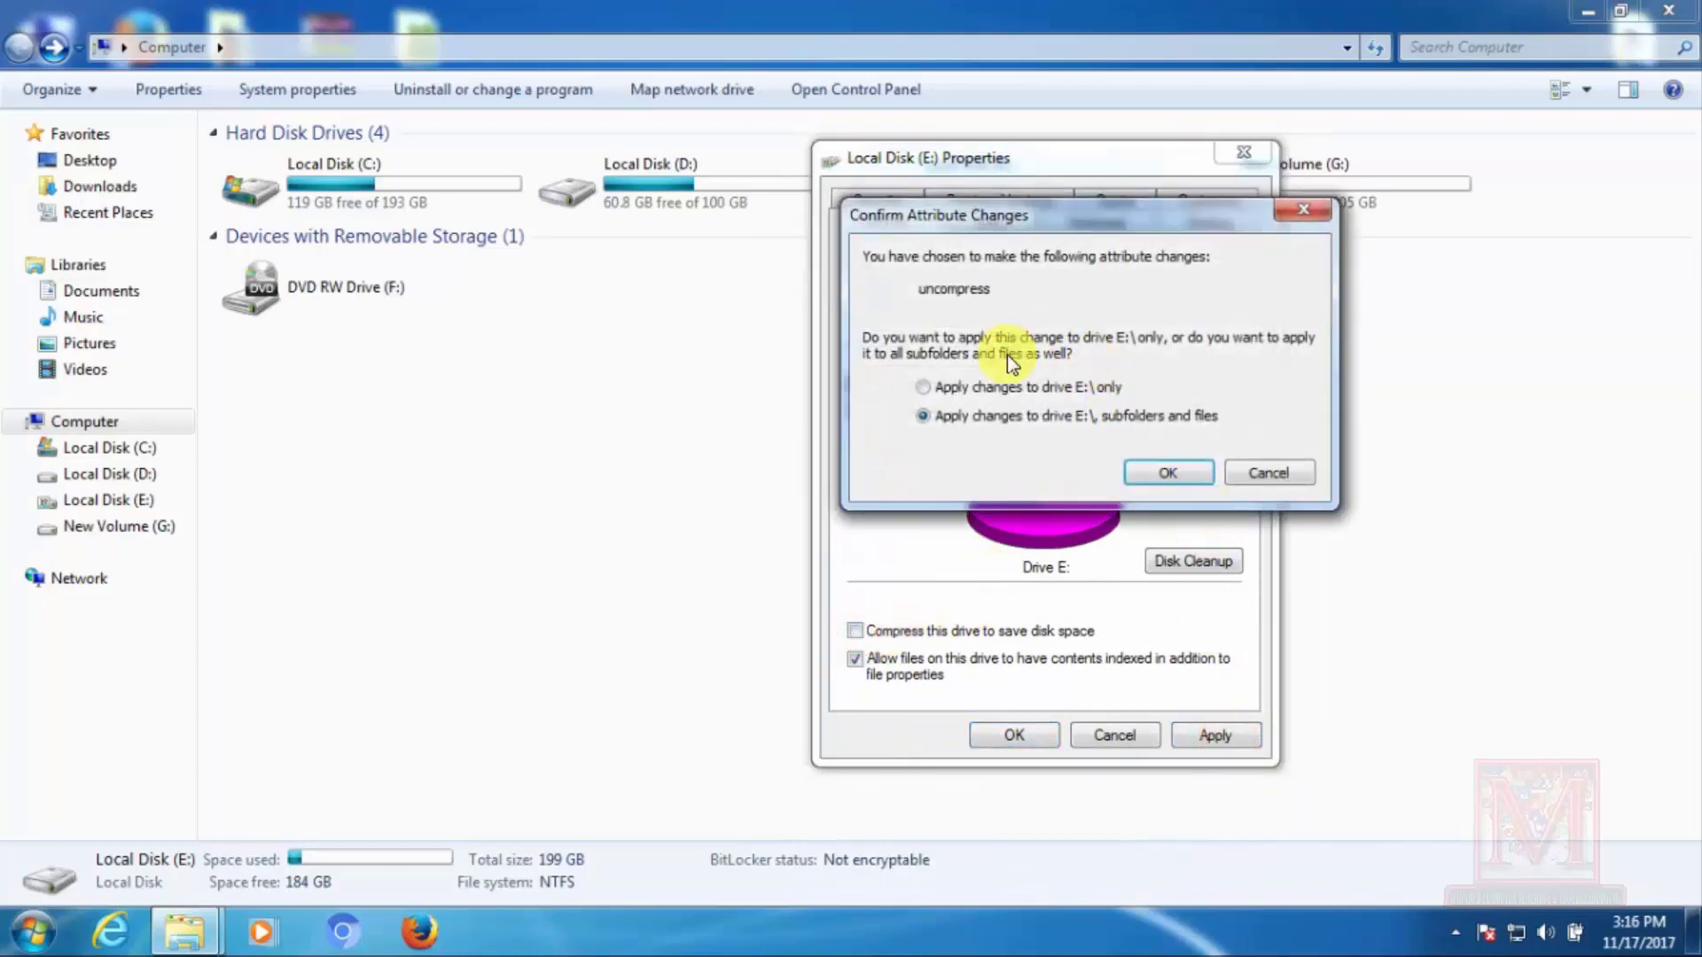
click(1167, 473)
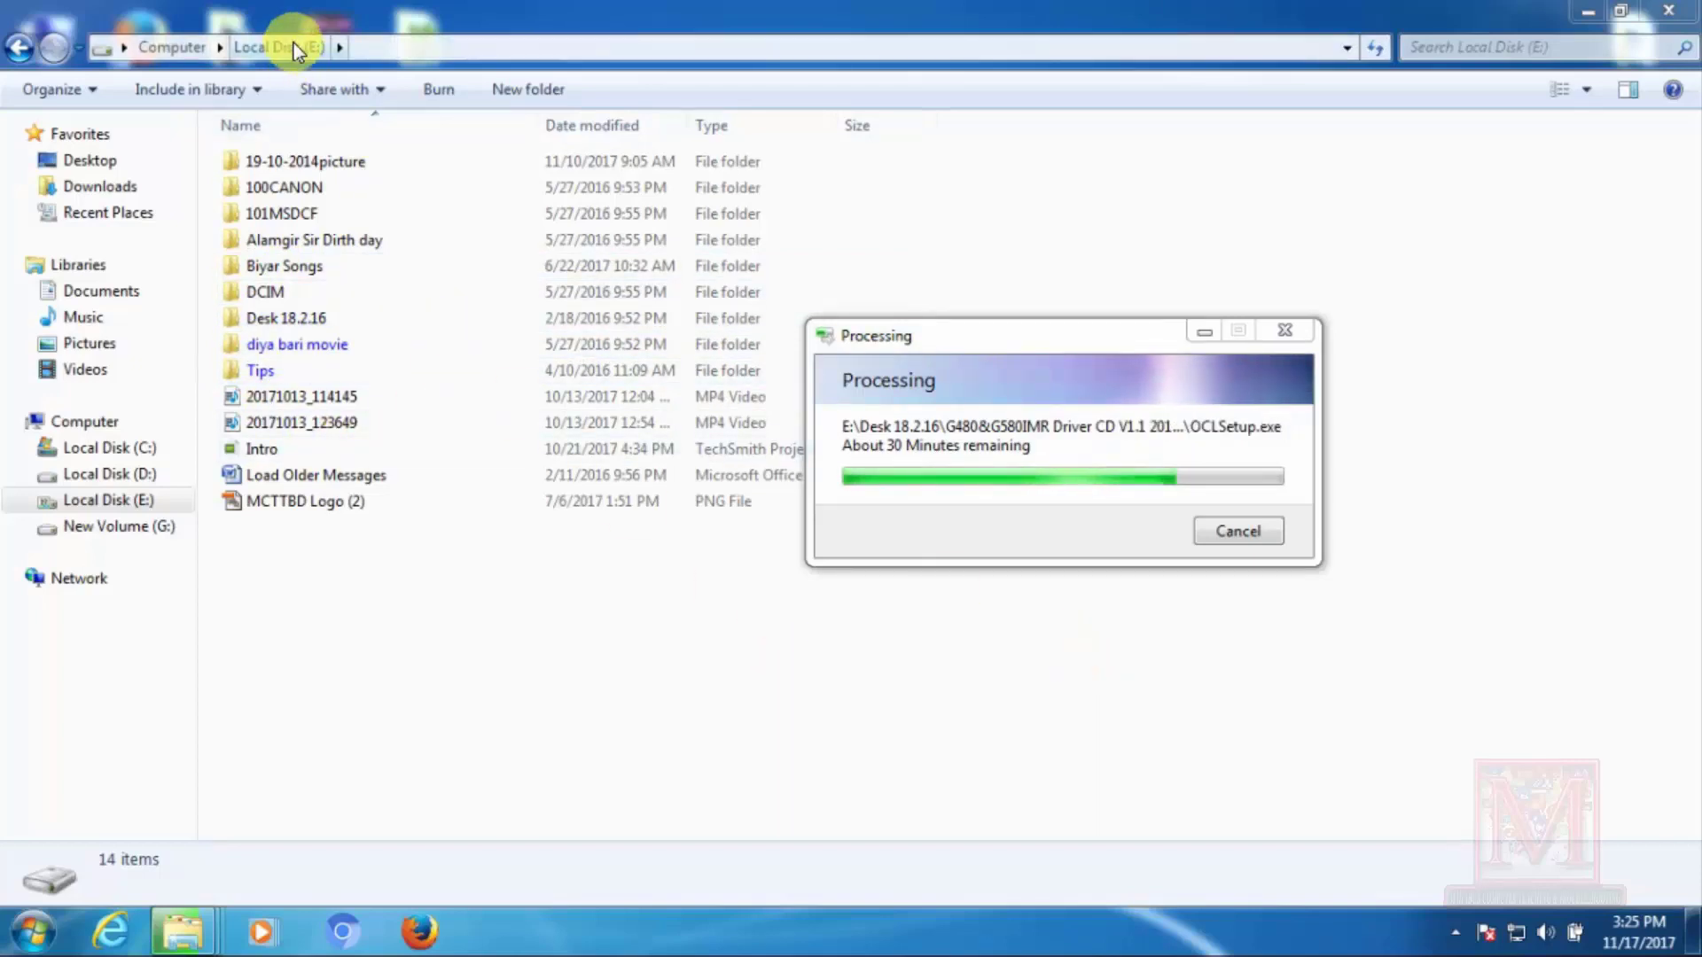
- Return from drive E to the drive overview and refresh it to recheck the free space
click(24, 46)
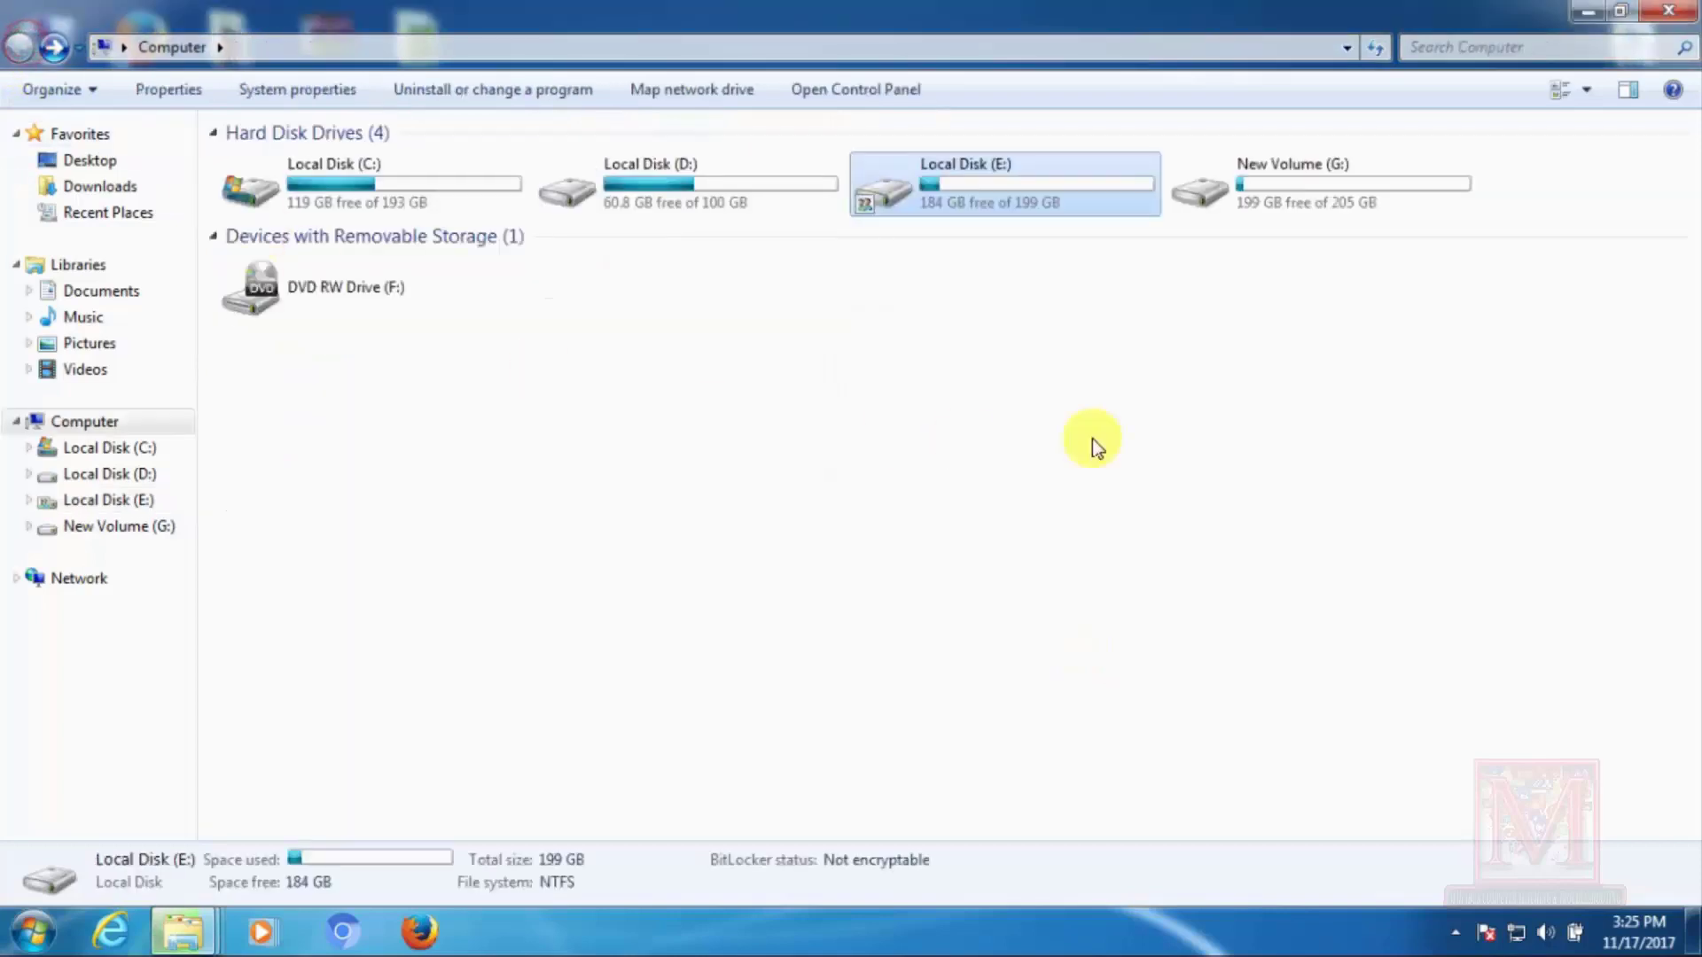
right_click(827, 408)
click(946, 507)
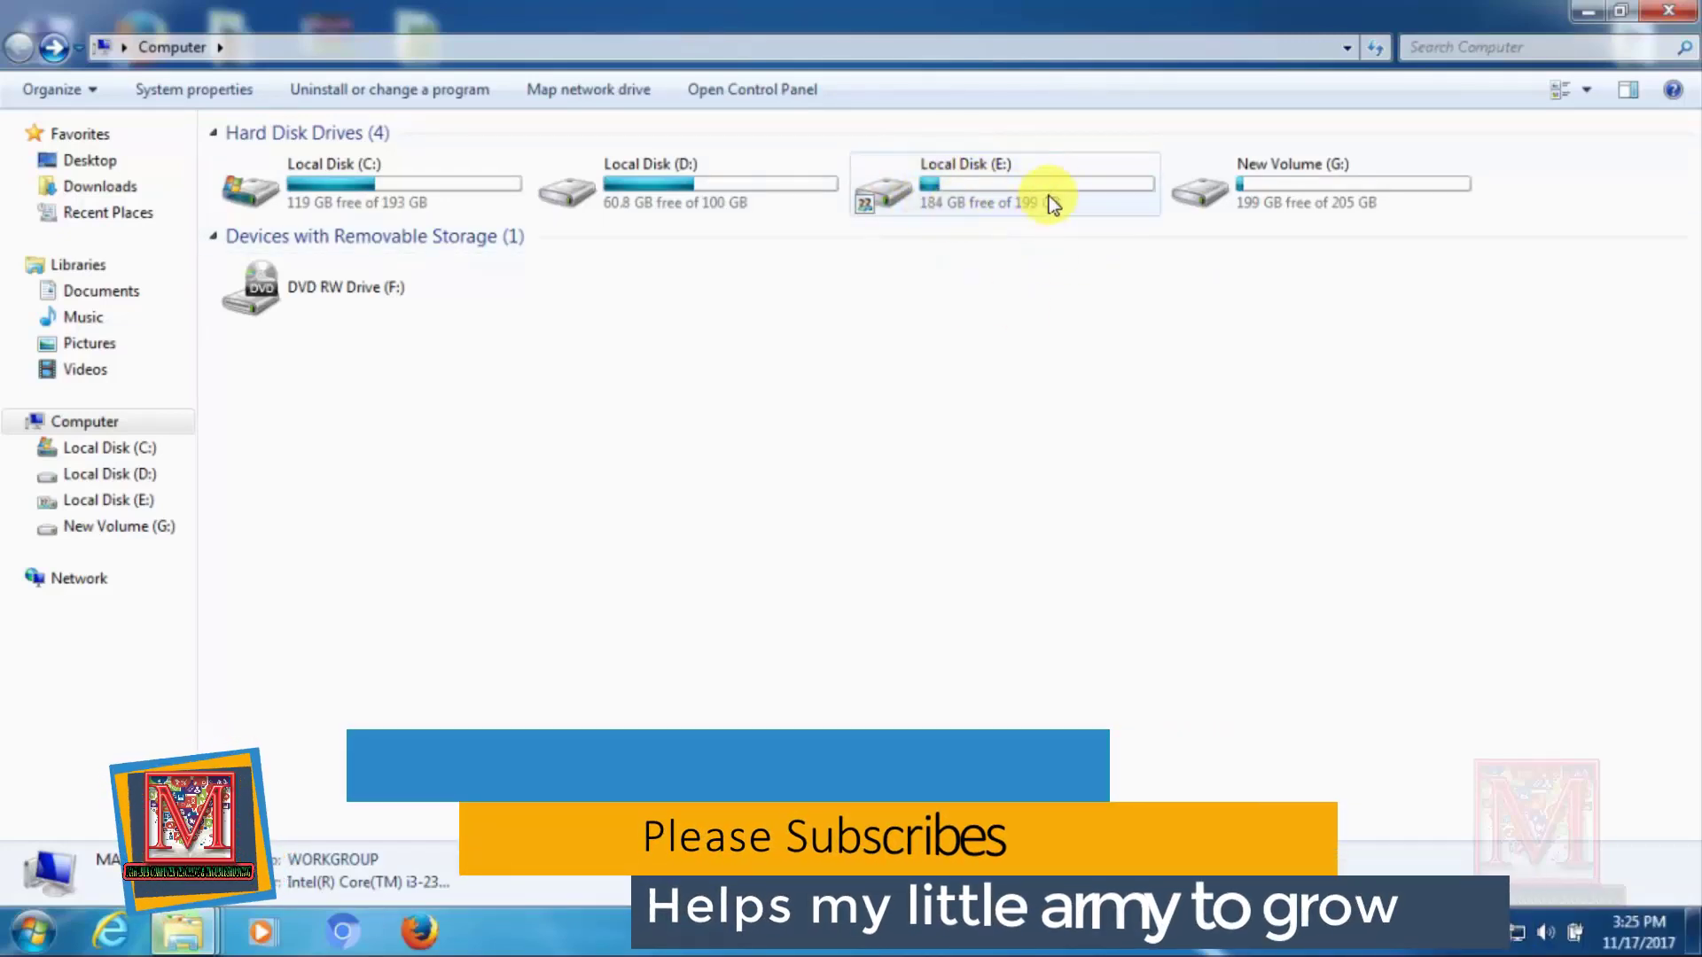
click(945, 356)
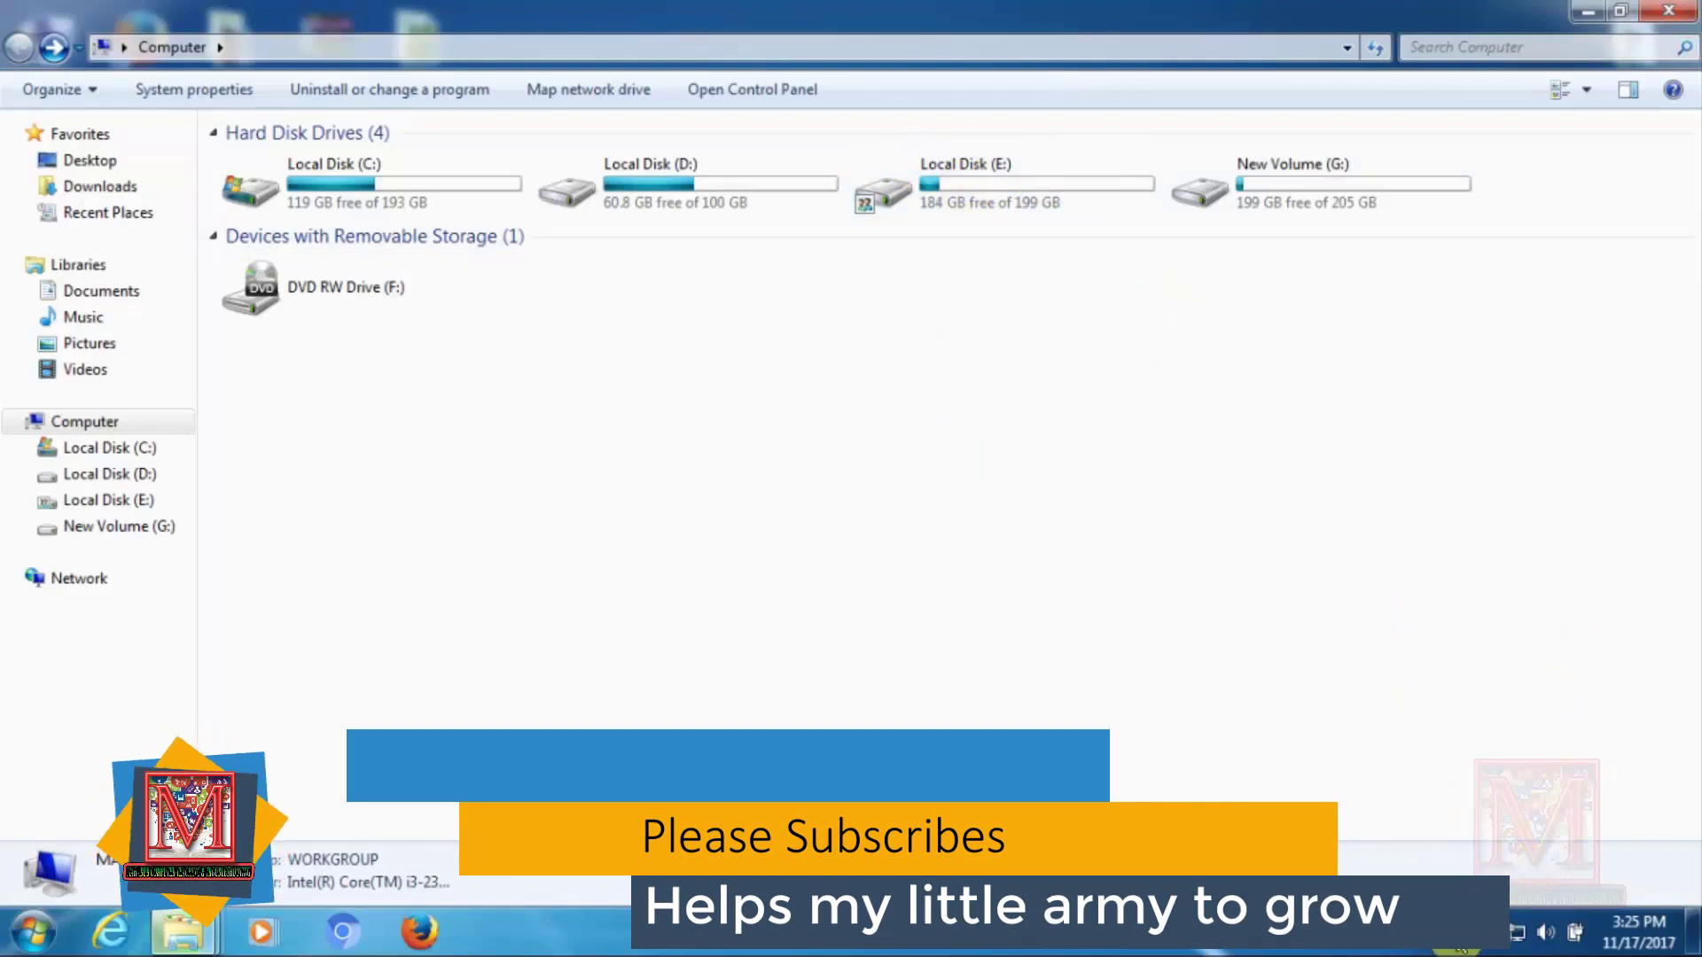
click(1458, 932)
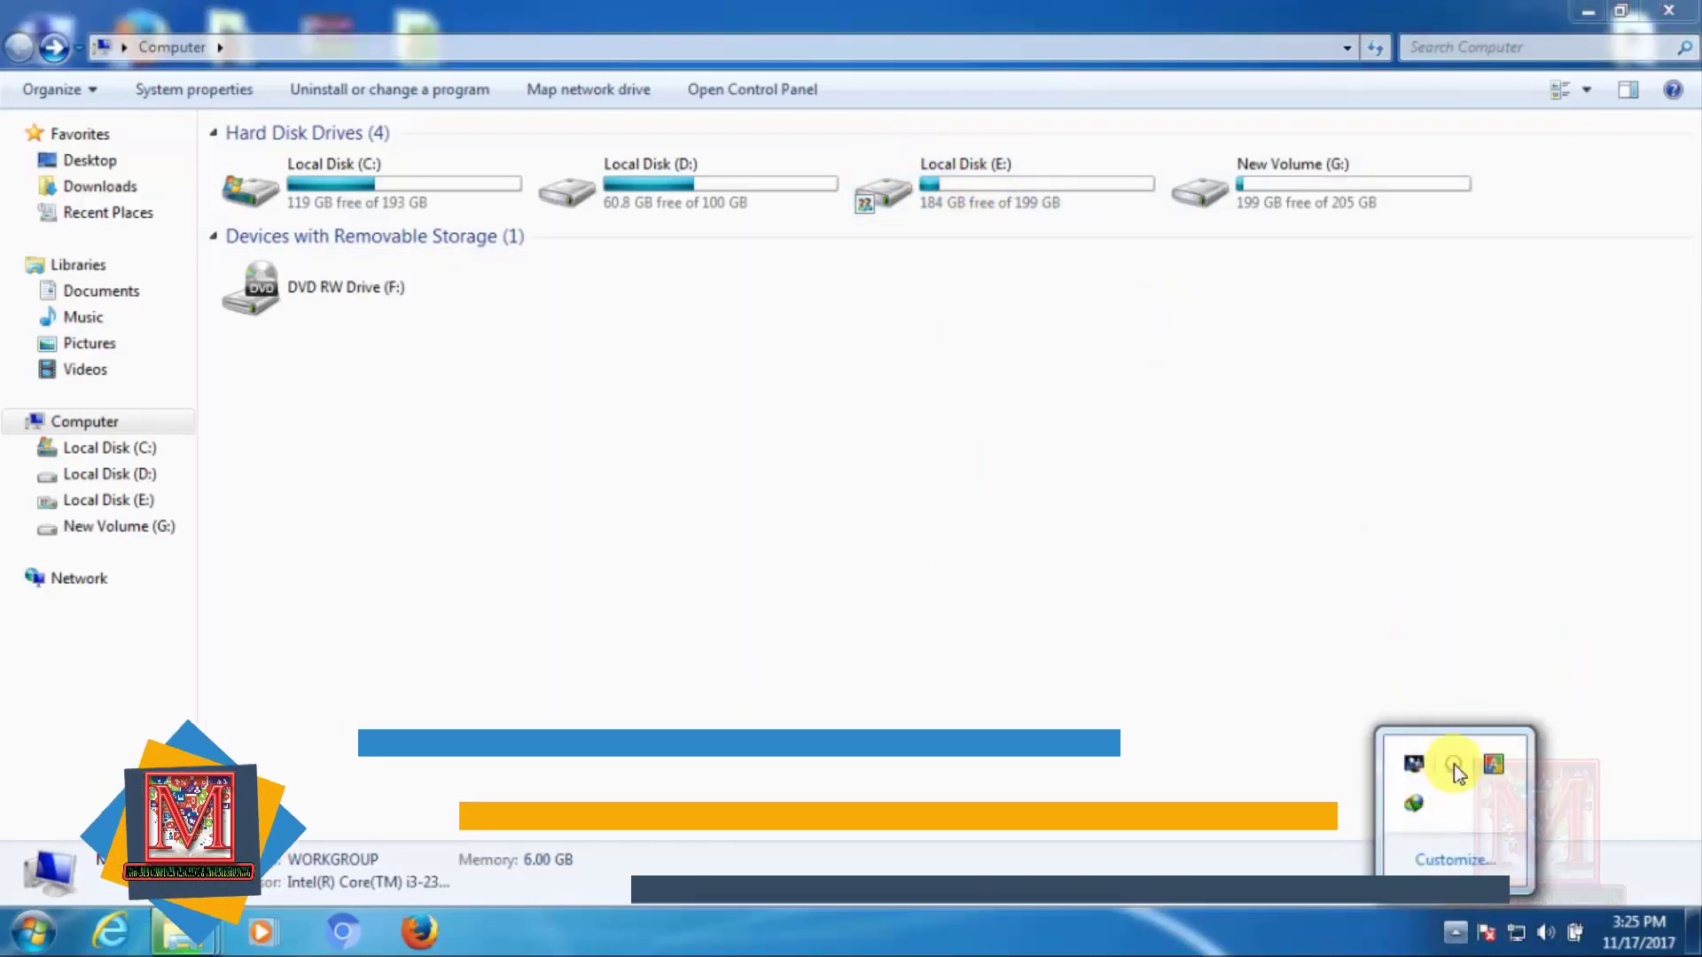